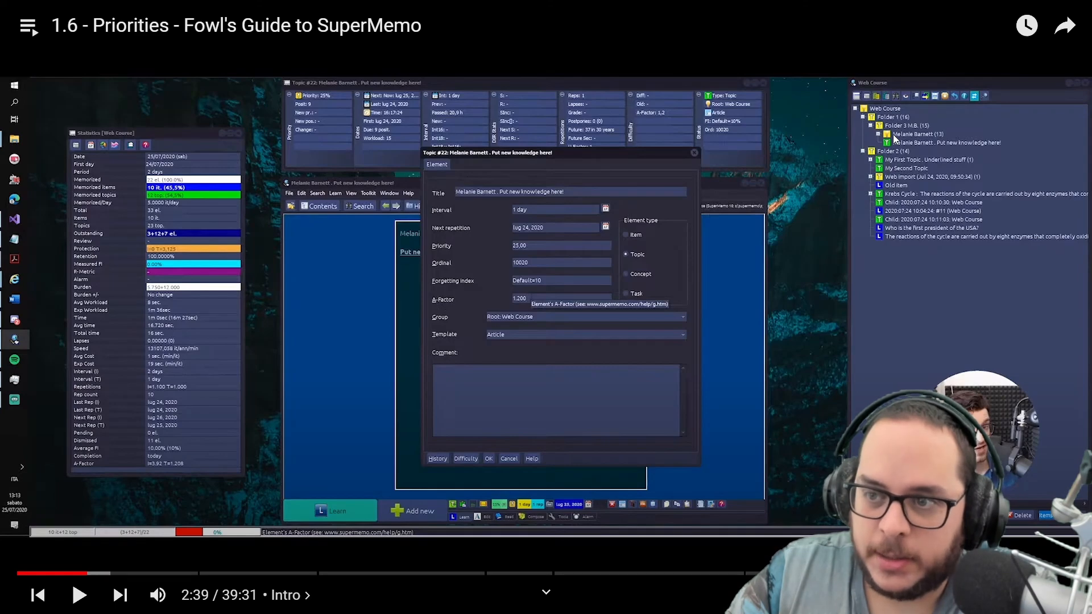
# Step: Replay the last 5 seconds of the SuperMemo priorities video, pause it and check the playback settings
pyautogui.click(727, 187)
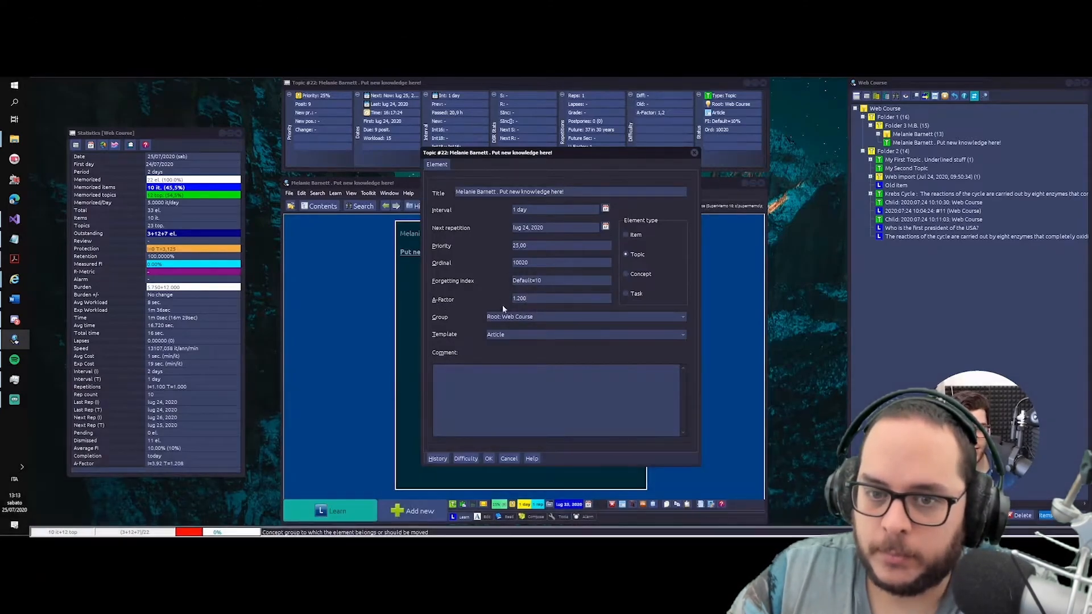
pyautogui.press('Left')
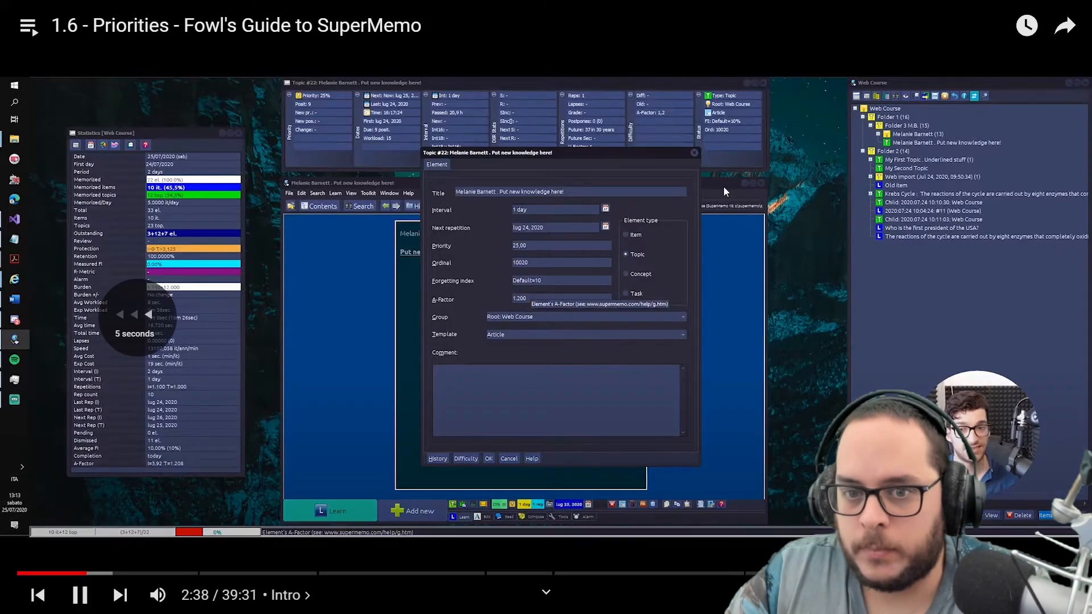
pyautogui.click(691, 180)
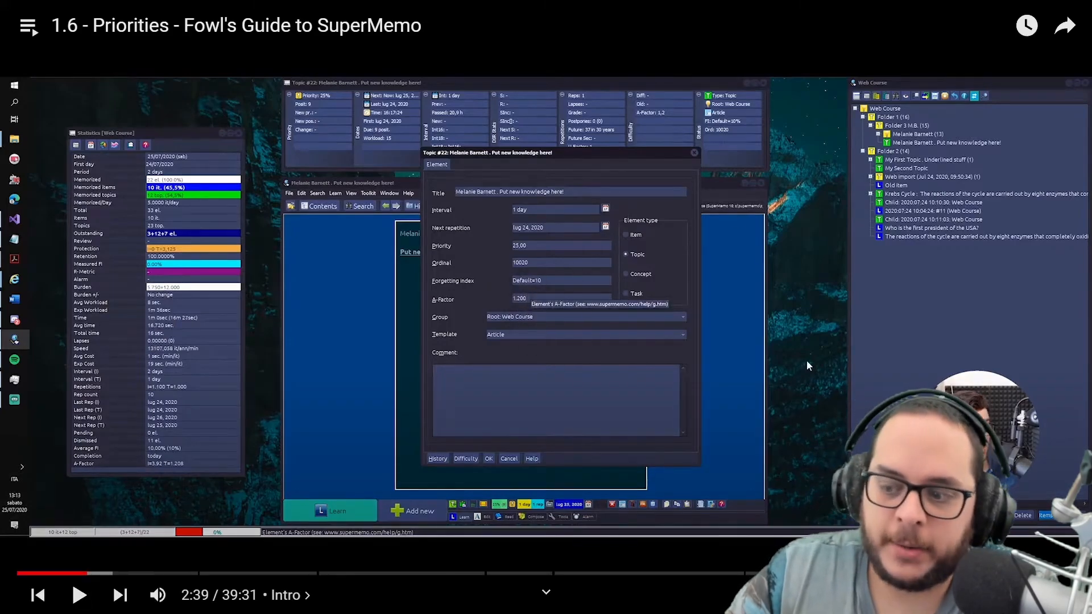
pyautogui.click(1016, 595)
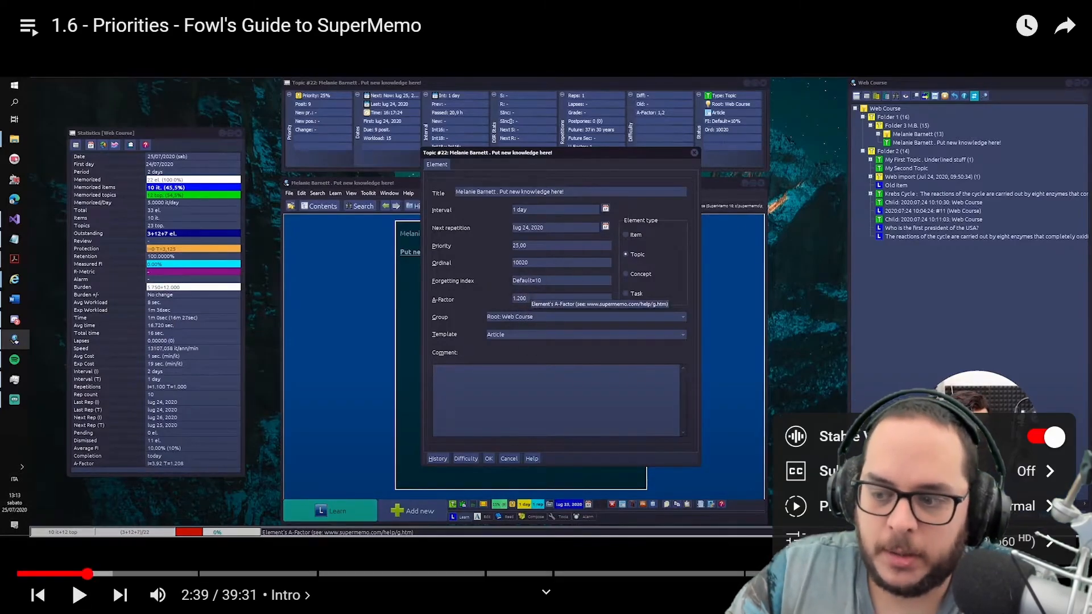
pyautogui.click(1055, 595)
# Step: Switch to SuperMemo and open the topic "Science Is the Engine That Pulls Humanity Forward" under The Beginning of Infinity, Part 1
pyautogui.hotkey('alt', 'Tab')
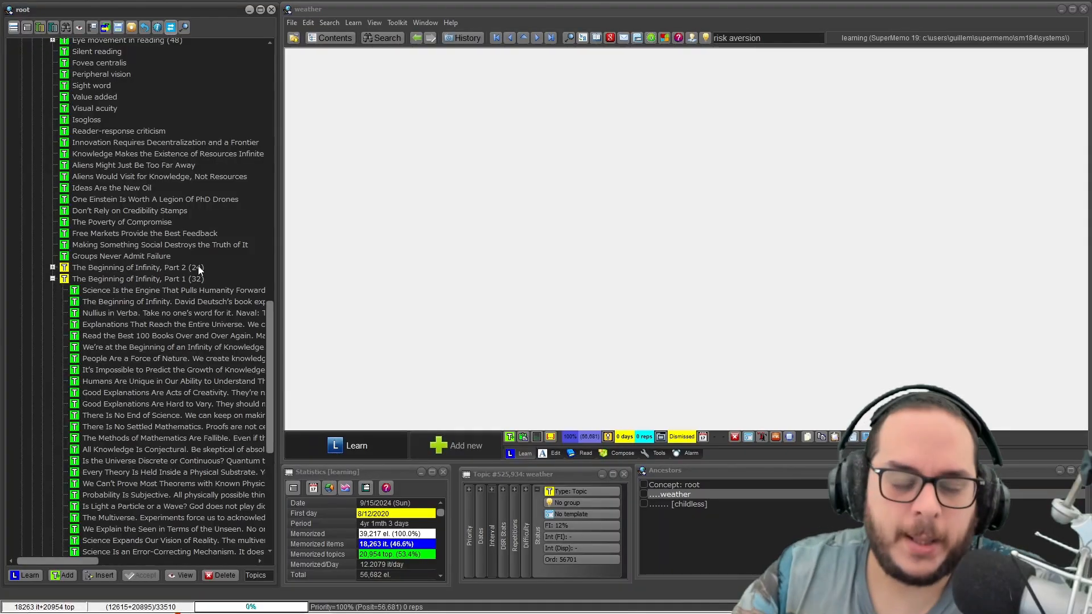
pyautogui.scroll(-1, 118, 360)
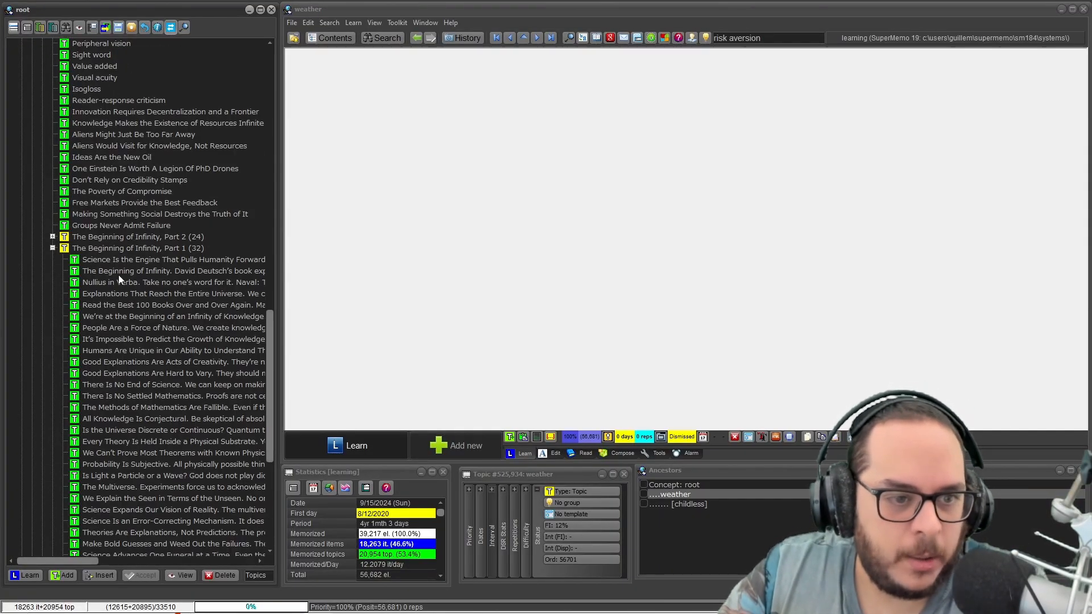
pyautogui.scroll(-1, 116, 254)
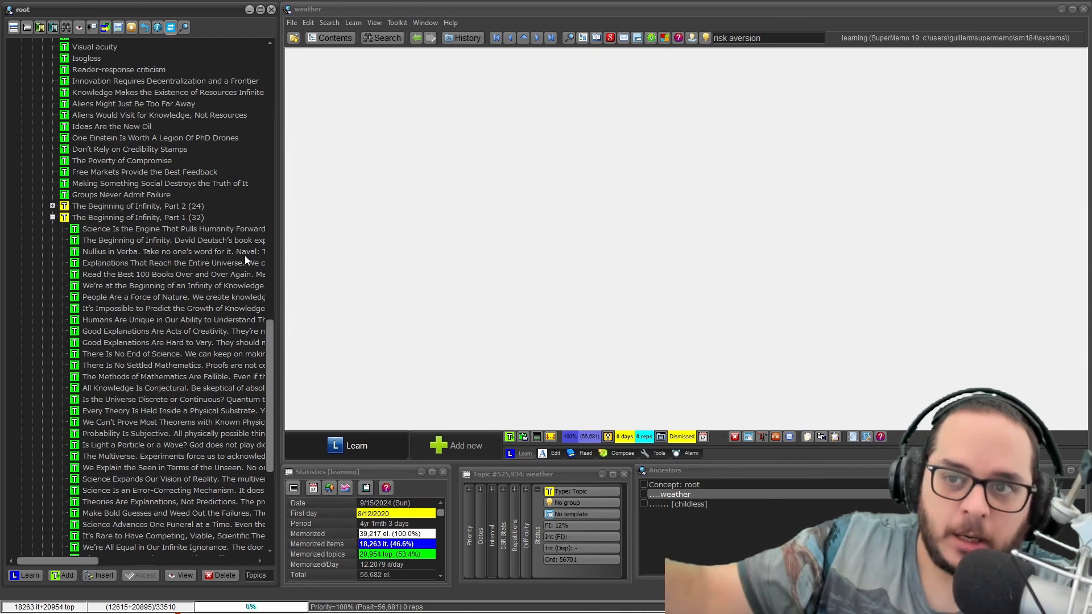
pyautogui.click(158, 230)
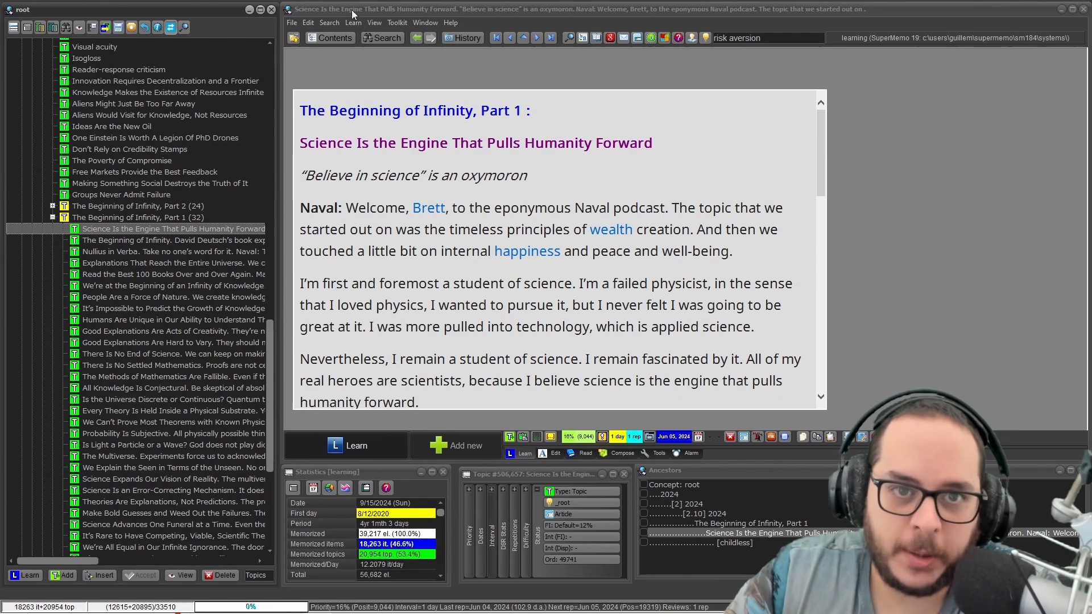
pyautogui.moveTo(351, 9)
pyautogui.mouseDown()
pyautogui.moveTo(367, 11)
pyautogui.moveTo(350, 8)
pyautogui.mouseUp()
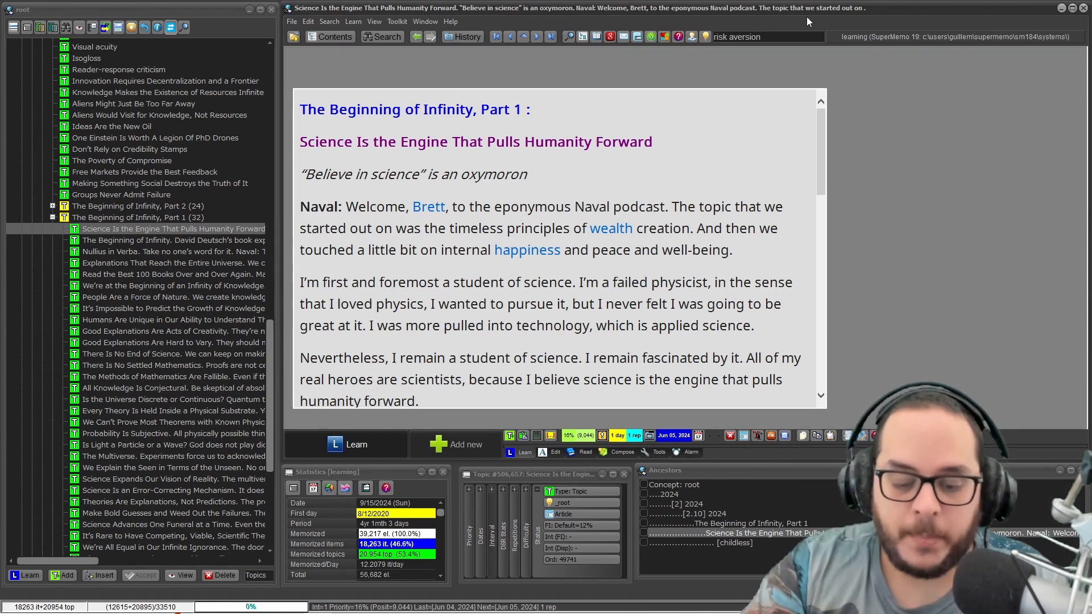
# Step: Examine the full title in this topic's element parameters against the article text, and close the parameters without changes
pyautogui.hotkey('ctrl', 'shift', 'p')
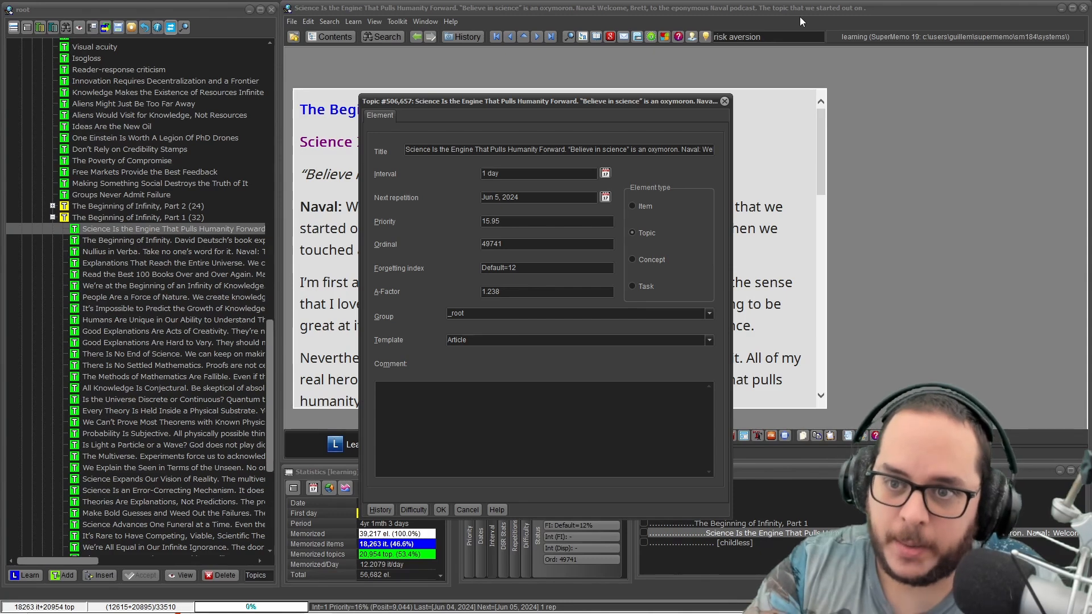
pyautogui.moveTo(688, 149); pyautogui.dragTo(728, 154)
pyautogui.click(712, 150)
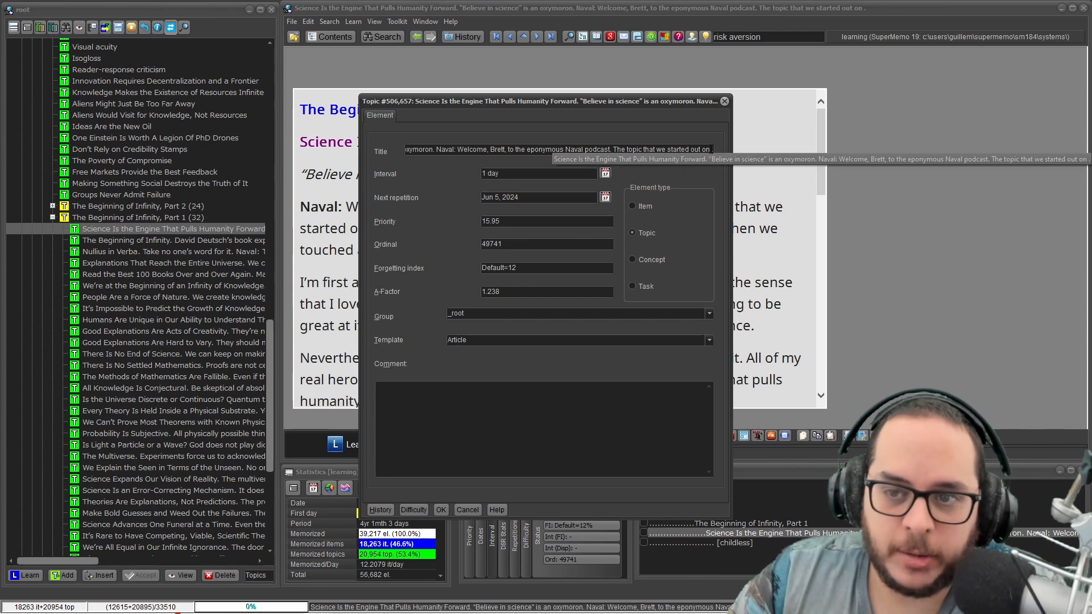
pyautogui.moveTo(656, 102); pyautogui.dragTo(1005, 208)
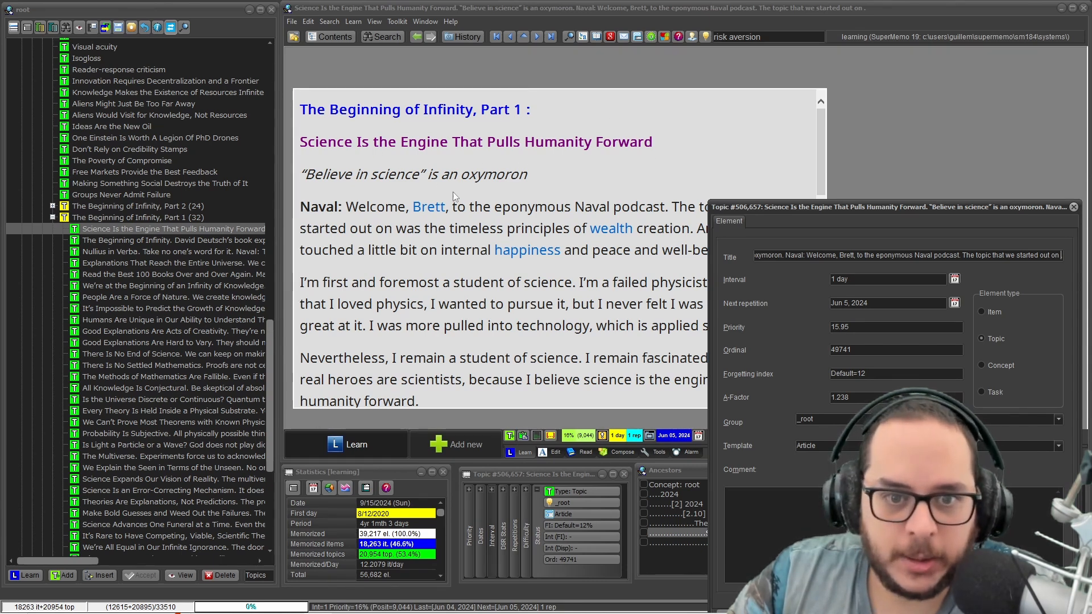
pyautogui.moveTo(814, 207); pyautogui.dragTo(734, 109)
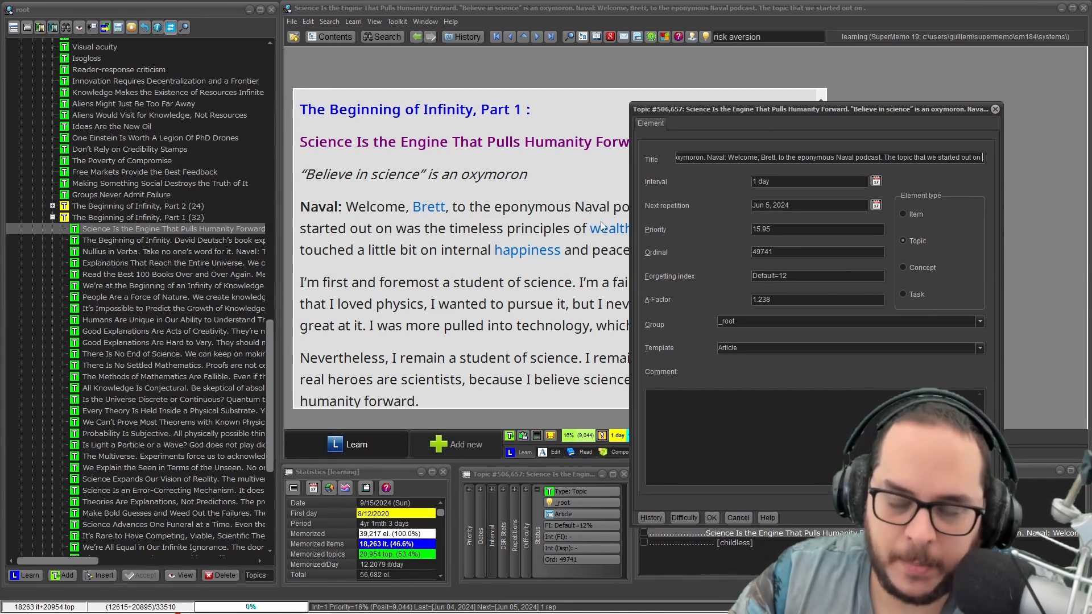
pyautogui.click(995, 108)
# Step: Open the second Part 1 topic and shorten its title to "The Beginning of Infinity. David Deutsch's book expanded my repertoire of reasoning"
pyautogui.click(199, 241)
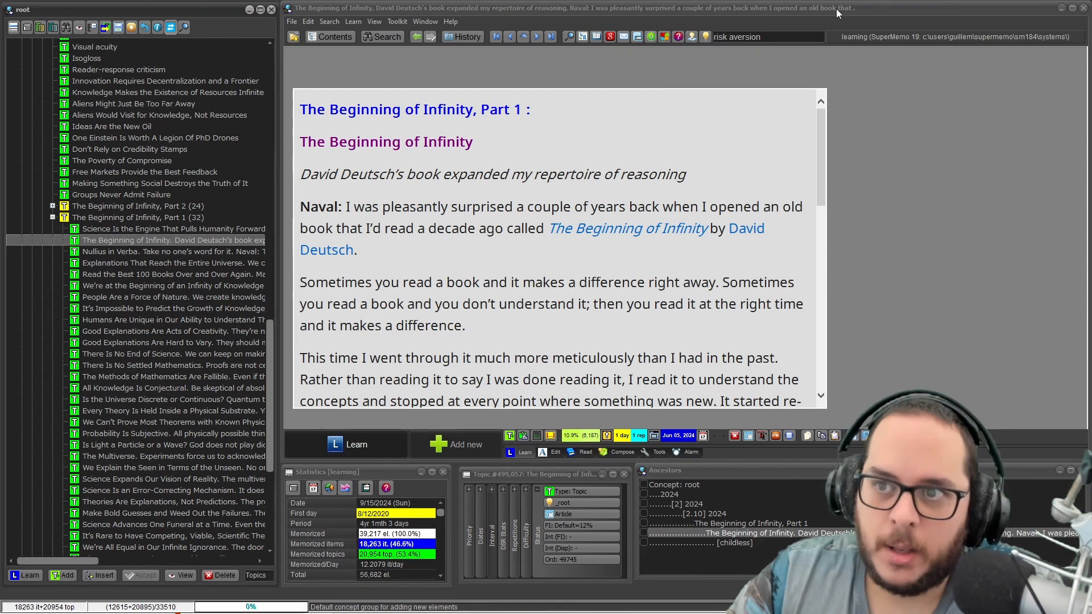
pyautogui.moveTo(365, 228); pyautogui.dragTo(295, 105)
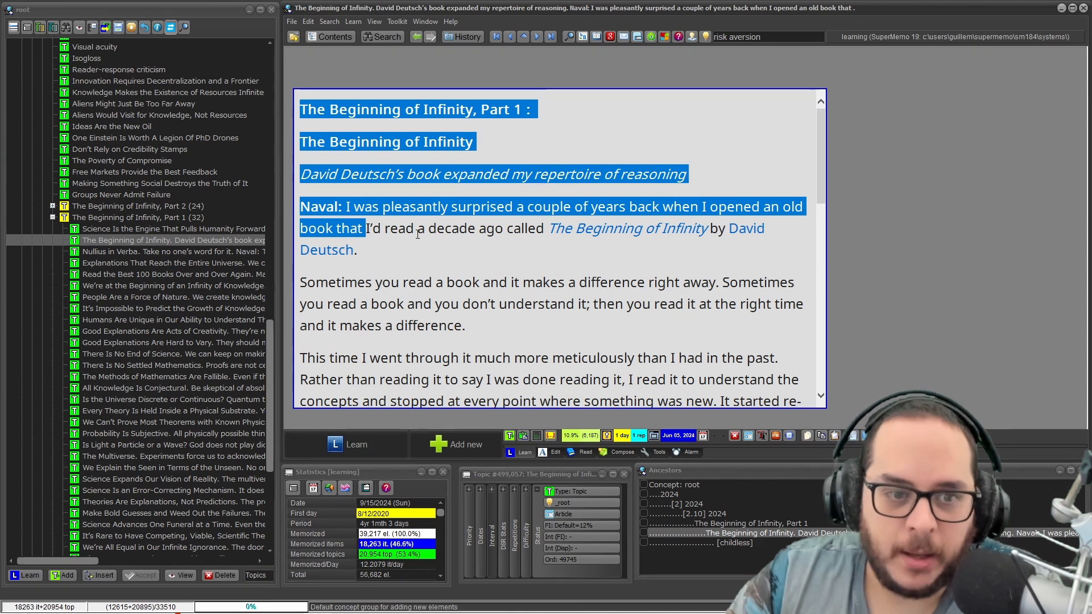
pyautogui.moveTo(444, 232); pyautogui.dragTo(451, 235)
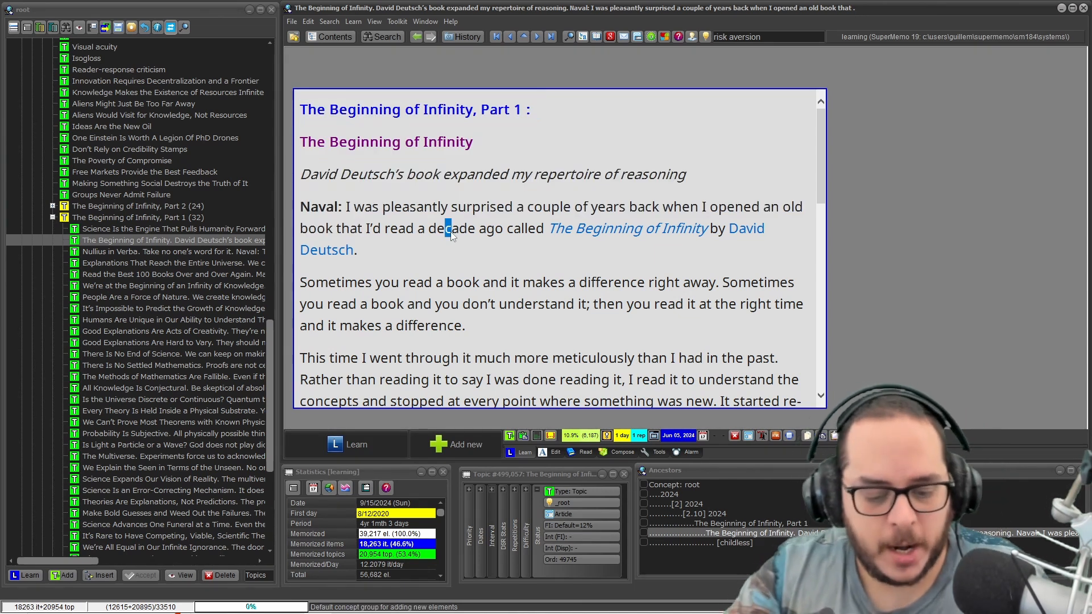
pyautogui.hotkey('ctrl', 'shift', 'p')
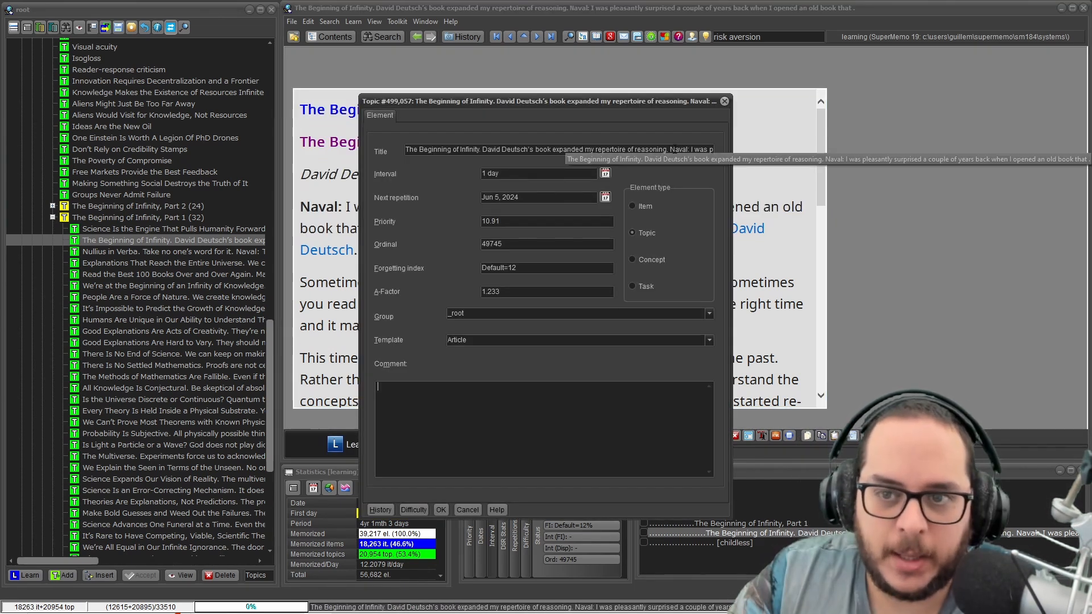
pyautogui.press('Escape')
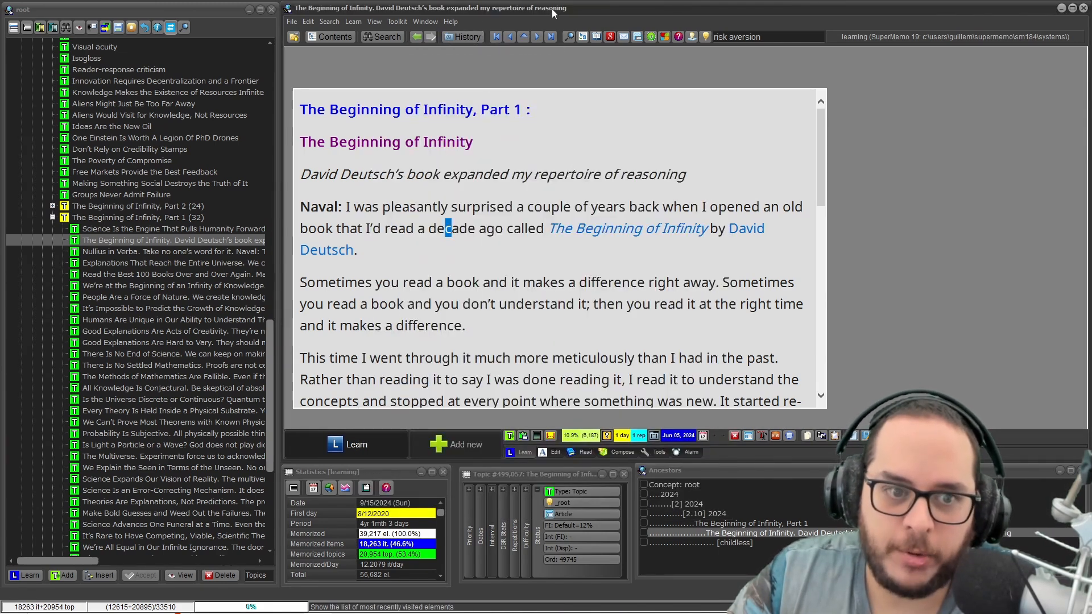
# Step: Rename the first topic under The Beginning of Infinity, Part 1 as "Science Is the Engine That Pulls Humanity Forward"
pyautogui.hscroll(5, 126, 336)
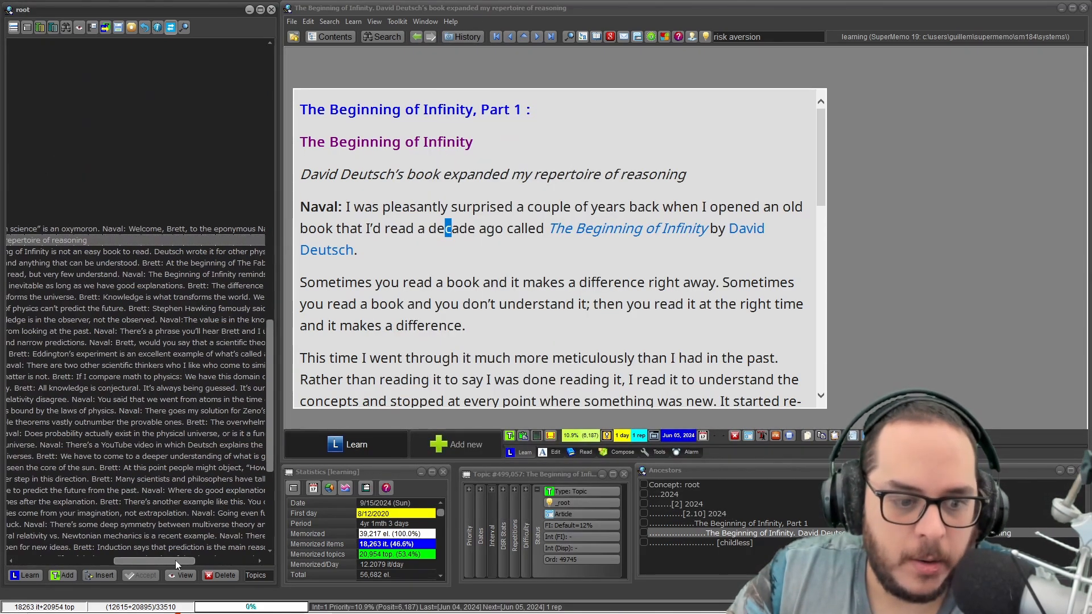
pyautogui.moveTo(175, 561); pyautogui.dragTo(87, 544)
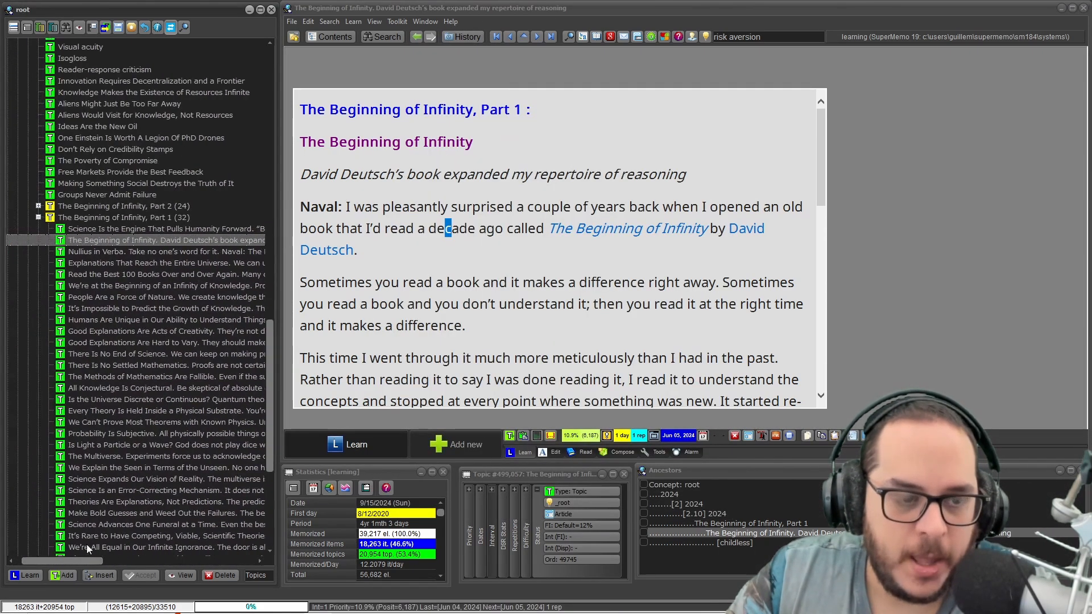
pyautogui.click(160, 229)
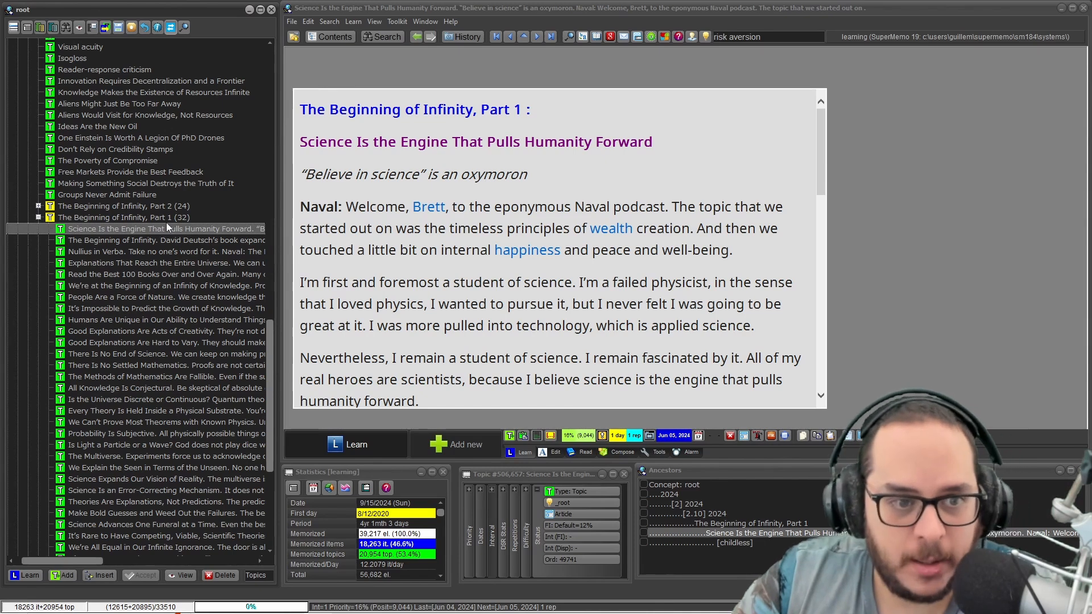
pyautogui.click(166, 226)
pyautogui.press('F2')
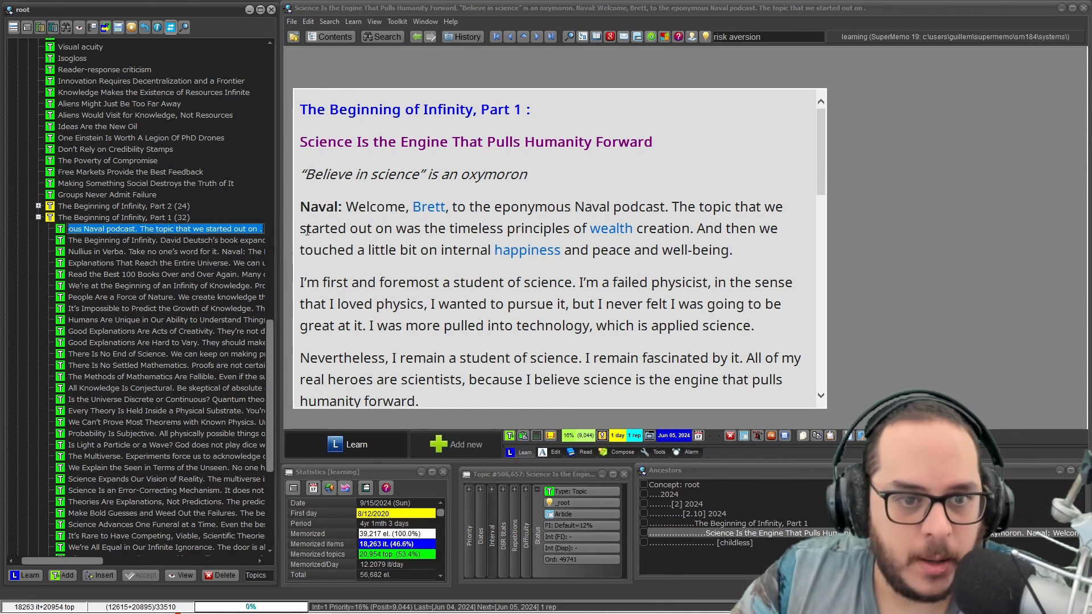
pyautogui.hotkey('ctrl', 'v')
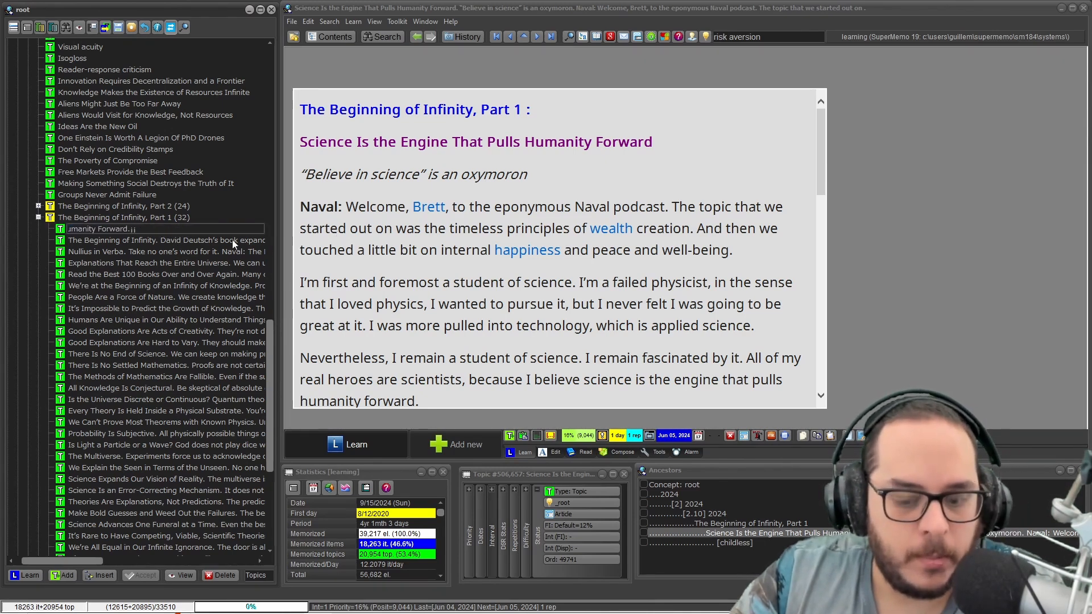
pyautogui.press('BackSpace')
pyautogui.press('Return')
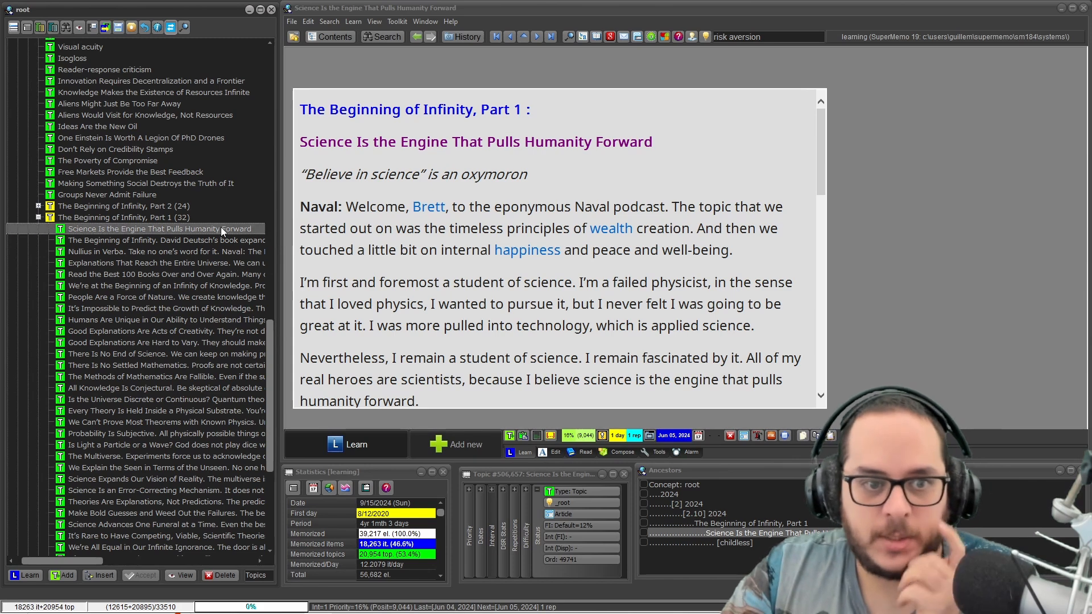
# Step: Check the renamed topic's title in its element parameters and close them
pyautogui.click(665, 9)
pyautogui.hotkey('ctrl', 'shift', 'p')
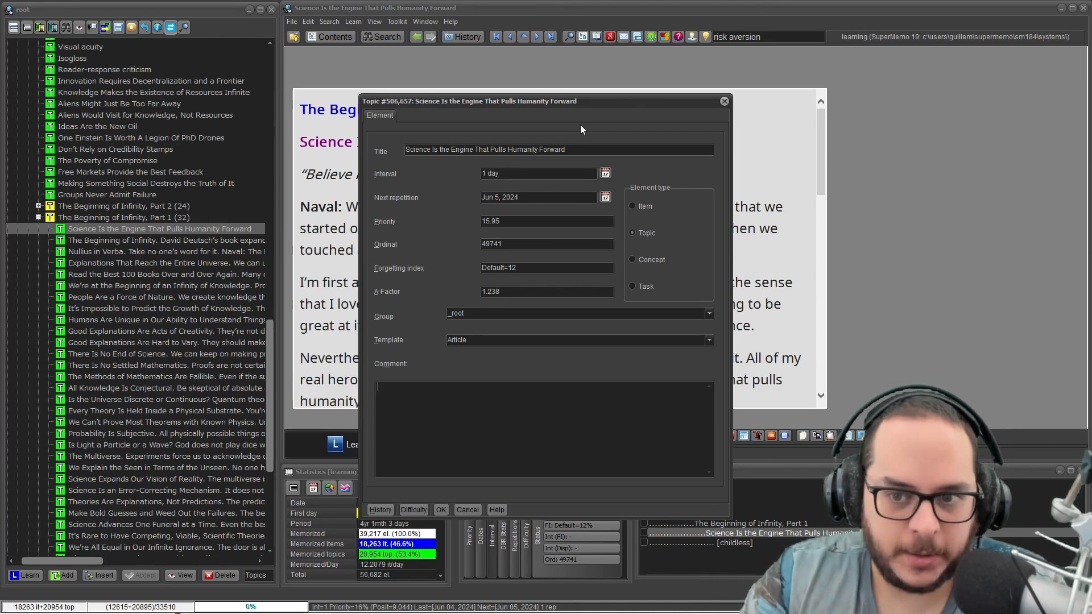
pyautogui.click(724, 101)
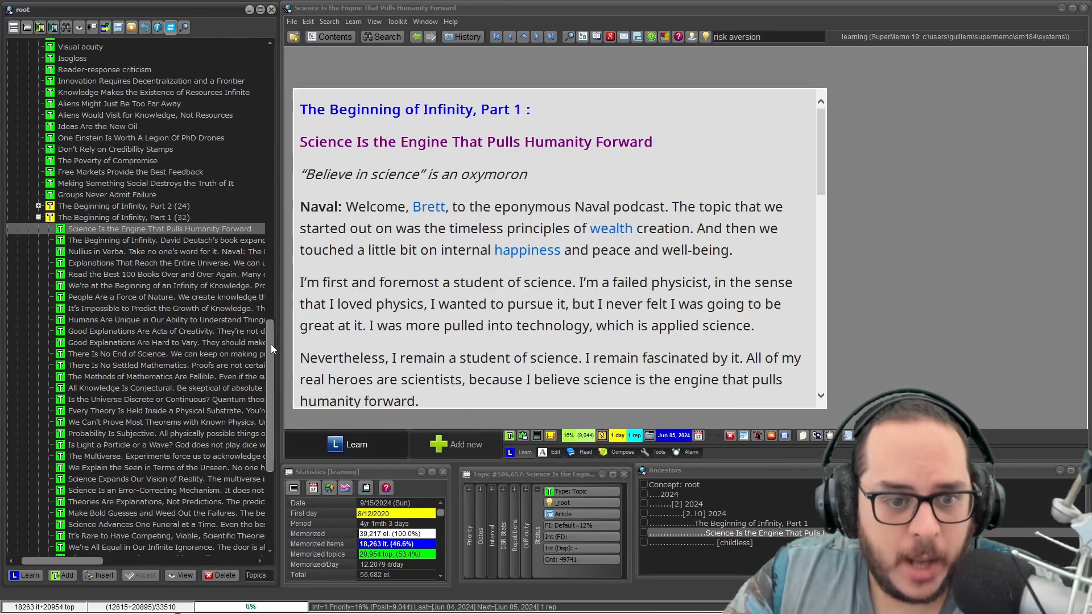
# Step: Clear the title of the "Human contingency learning" topic in the [2.7] 2024 folder
pyautogui.moveTo(270, 343); pyautogui.dragTo(263, 183)
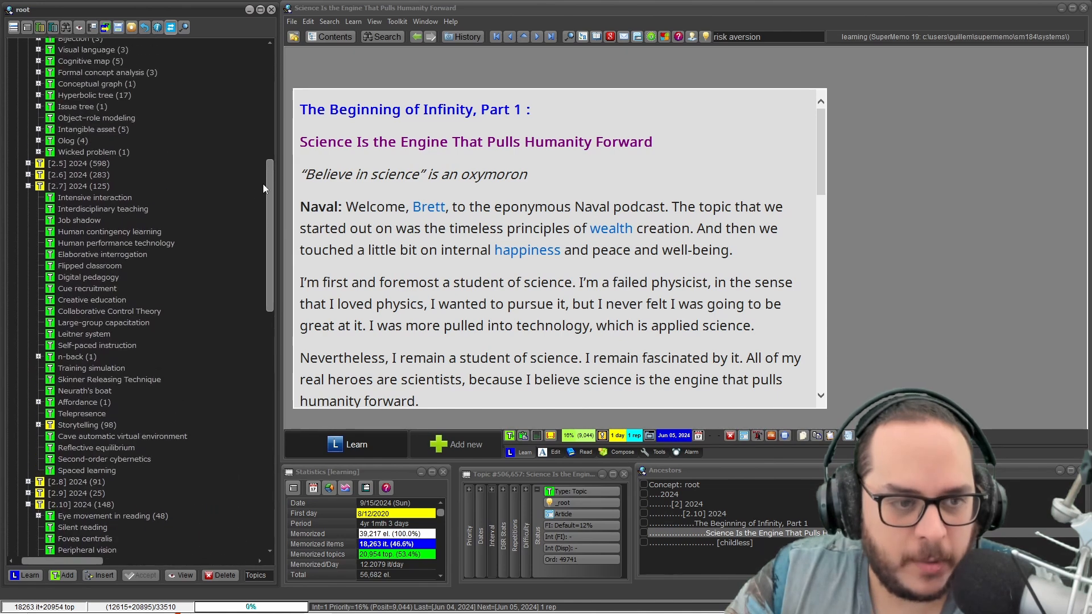
pyautogui.click(163, 232)
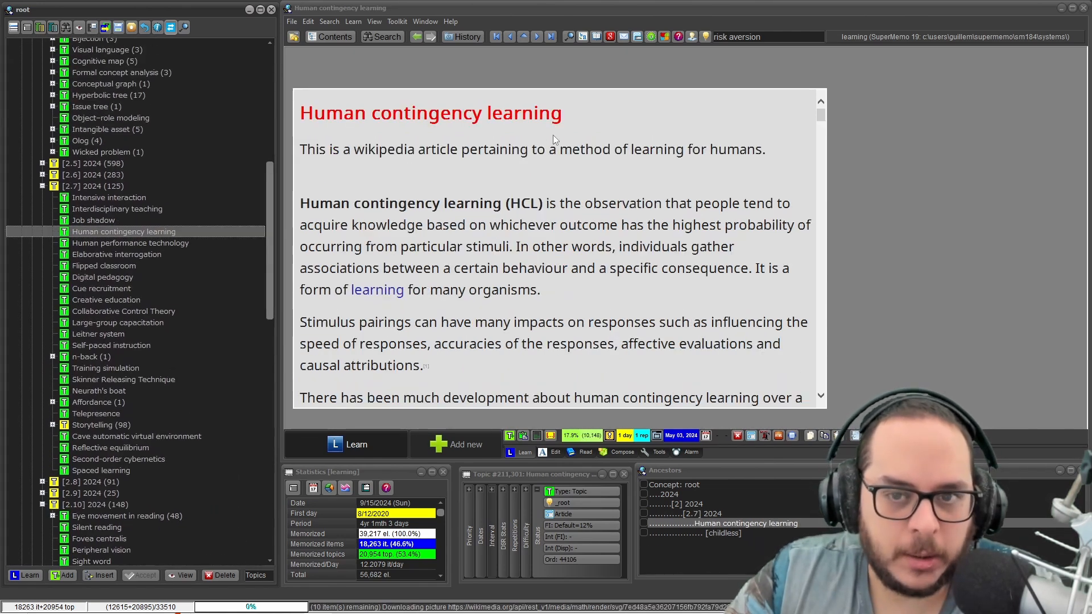
pyautogui.click(144, 234)
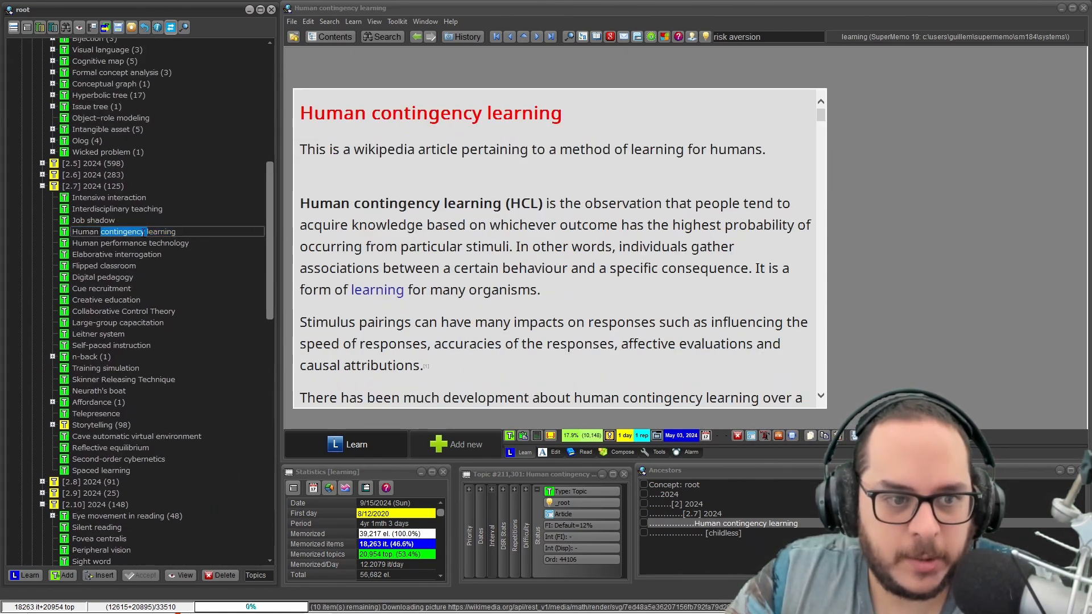
pyautogui.doubleClick(144, 233)
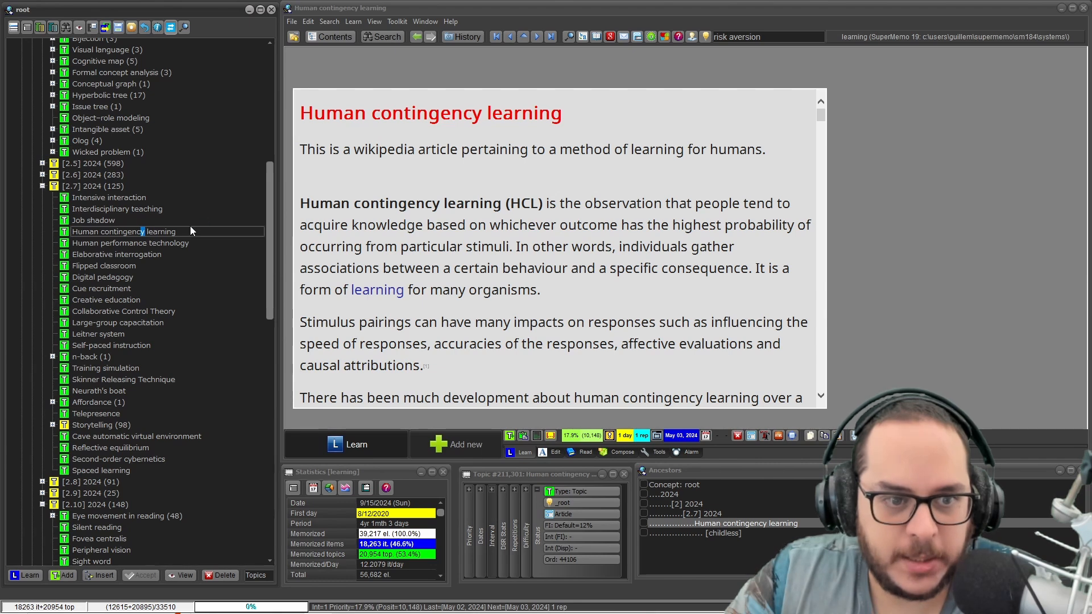
pyautogui.click(190, 245)
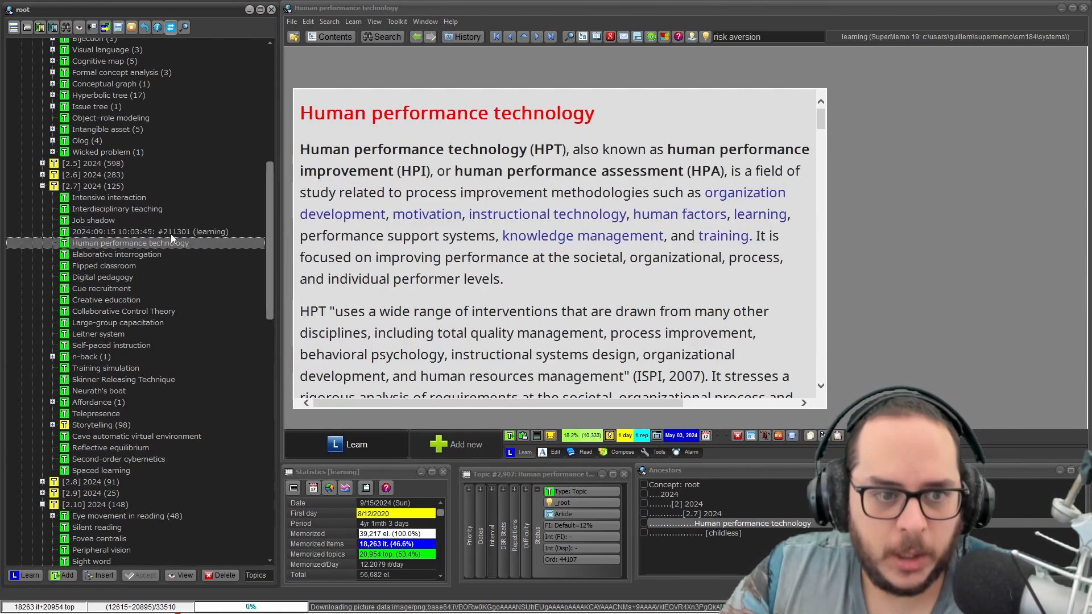
# Step: Add a new child topic under the untitled human contingency learning topic and accept its default title
pyautogui.click(171, 232)
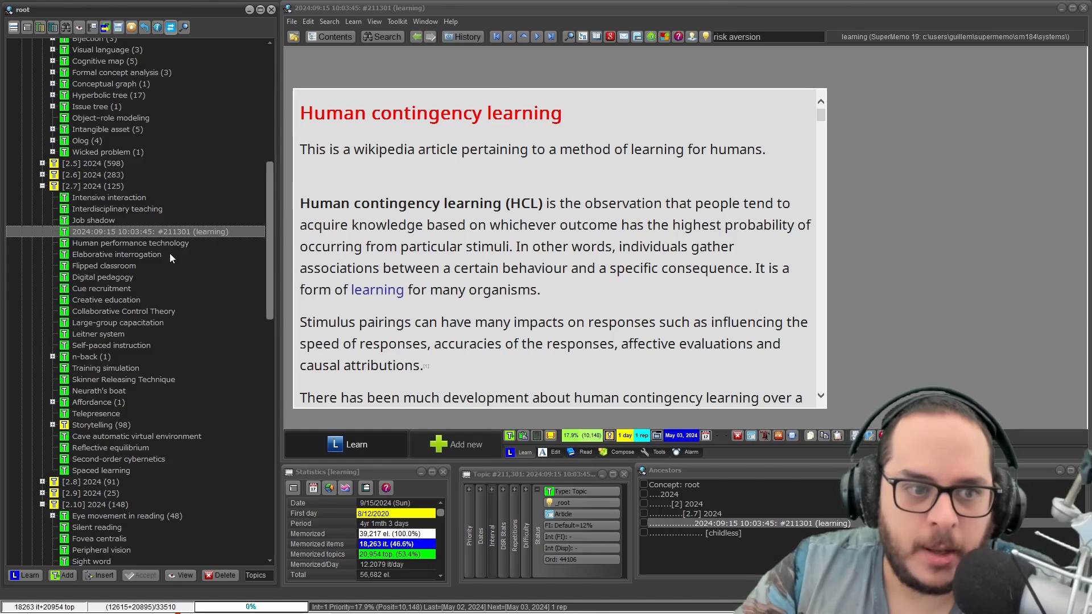
pyautogui.rightClick(92, 227)
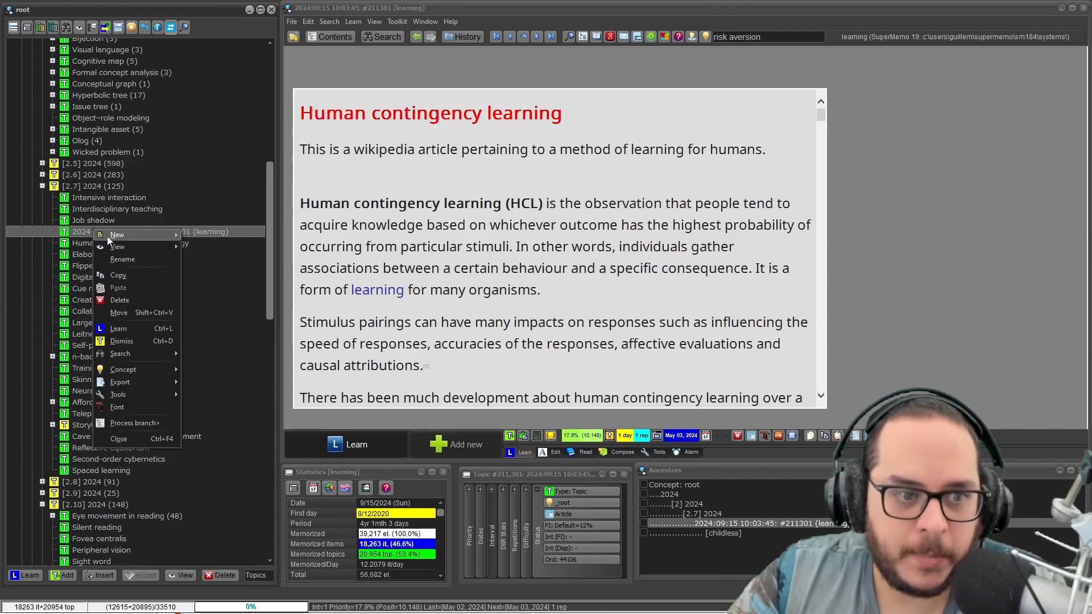
pyautogui.moveTo(107, 236)
pyautogui.click(218, 243)
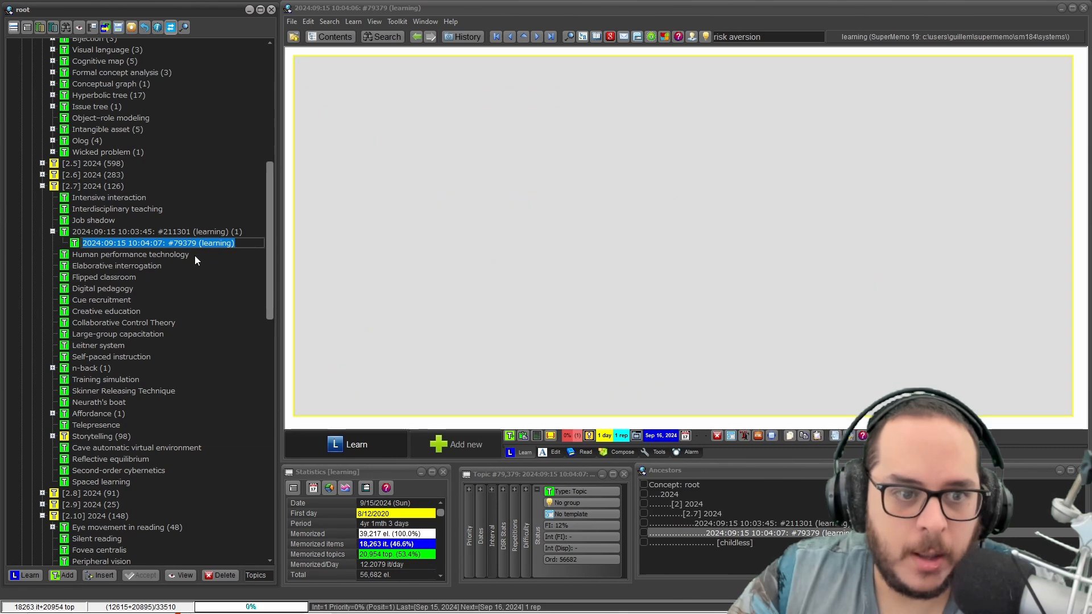
pyautogui.press('Return')
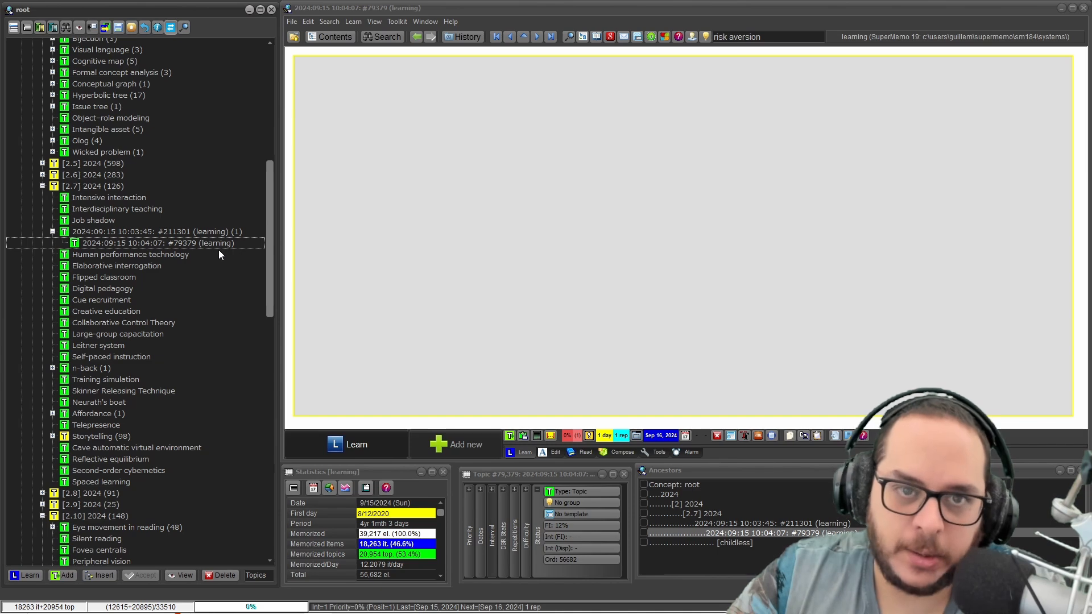
pyautogui.click(411, 10)
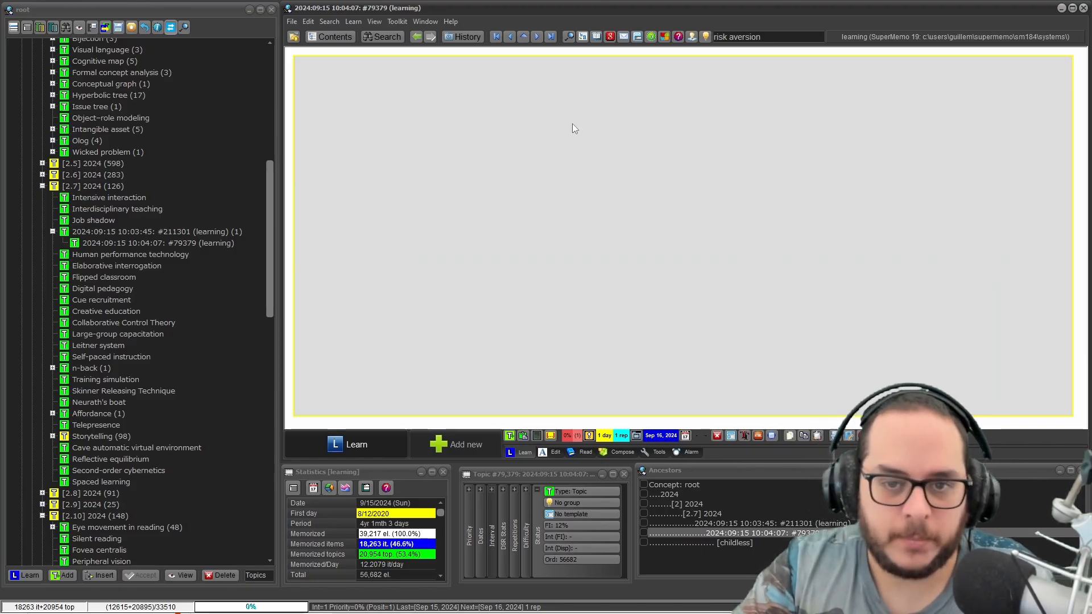
pyautogui.click(183, 246)
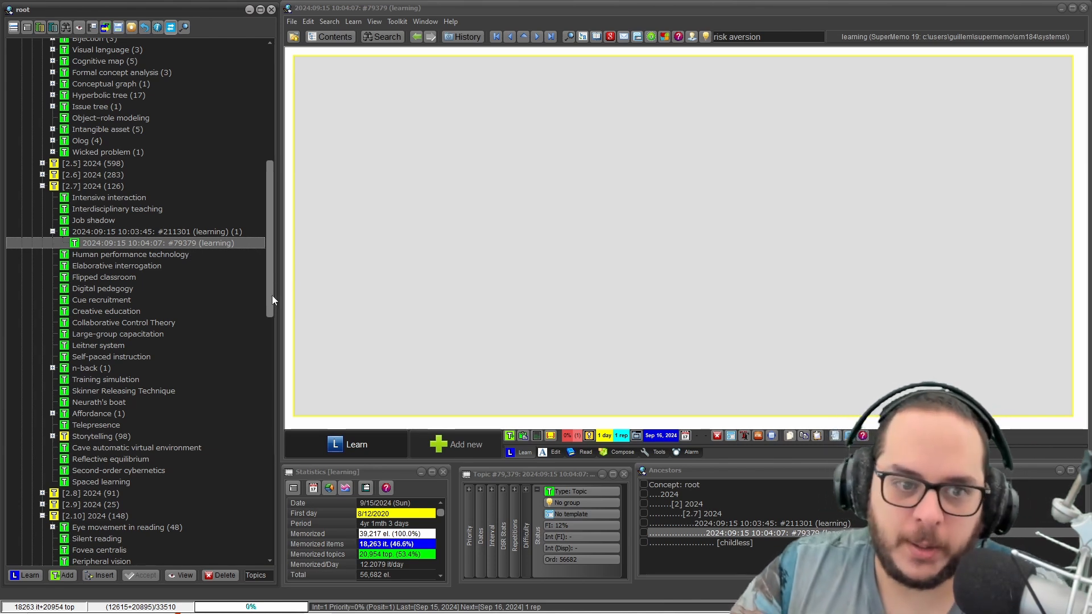
# Step: Switch to YouTube Studio to examine the title of the video about reused vacant element numbers, then return to SuperMemo
pyautogui.click(374, 603)
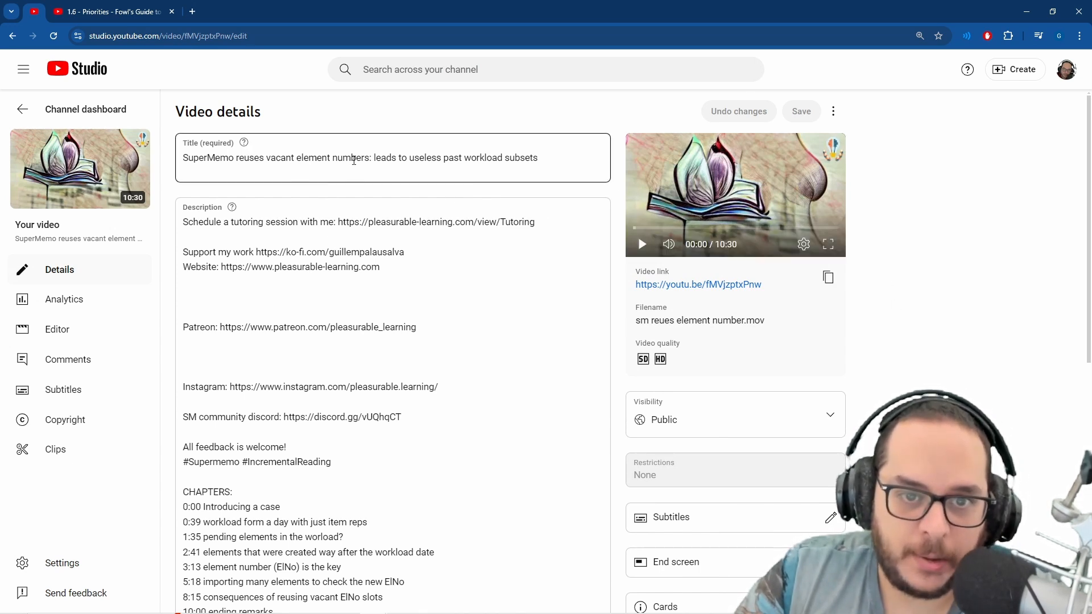
pyautogui.moveTo(375, 155); pyautogui.dragTo(550, 163)
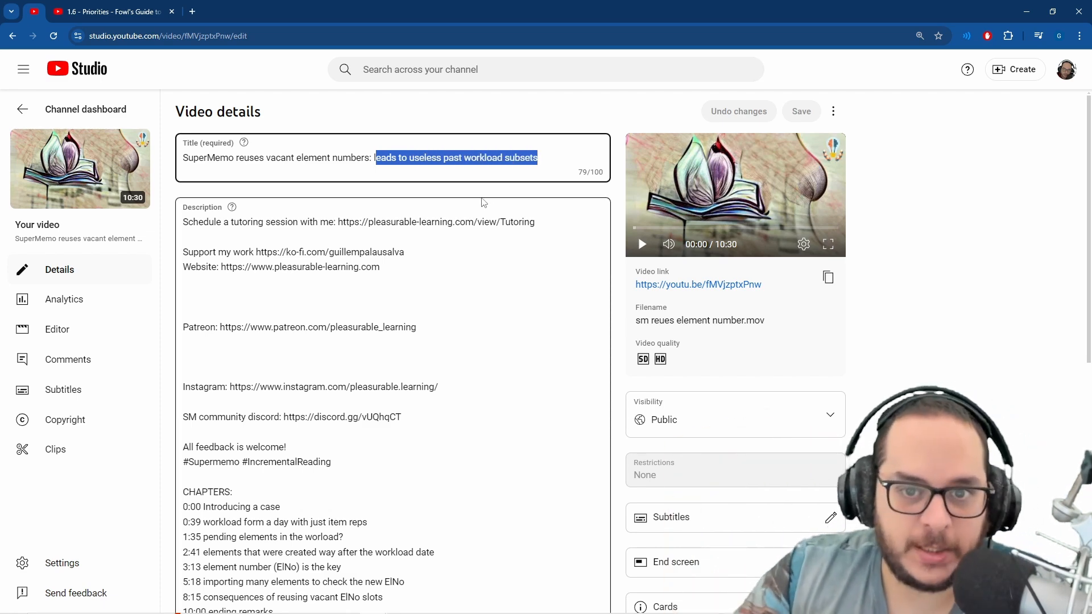
pyautogui.click(468, 159)
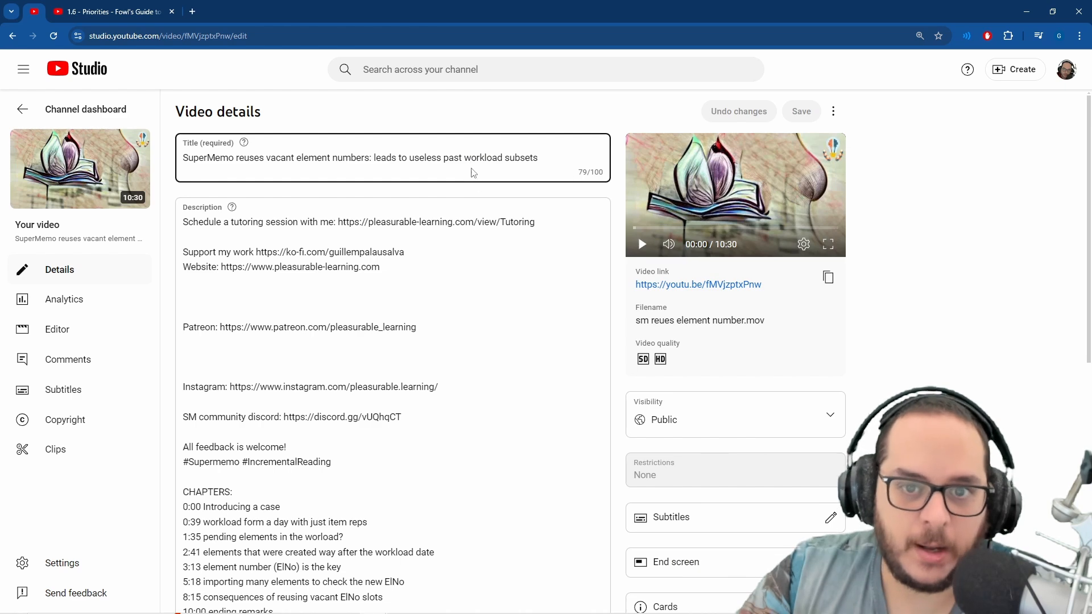
pyautogui.moveTo(471, 157); pyautogui.dragTo(517, 155)
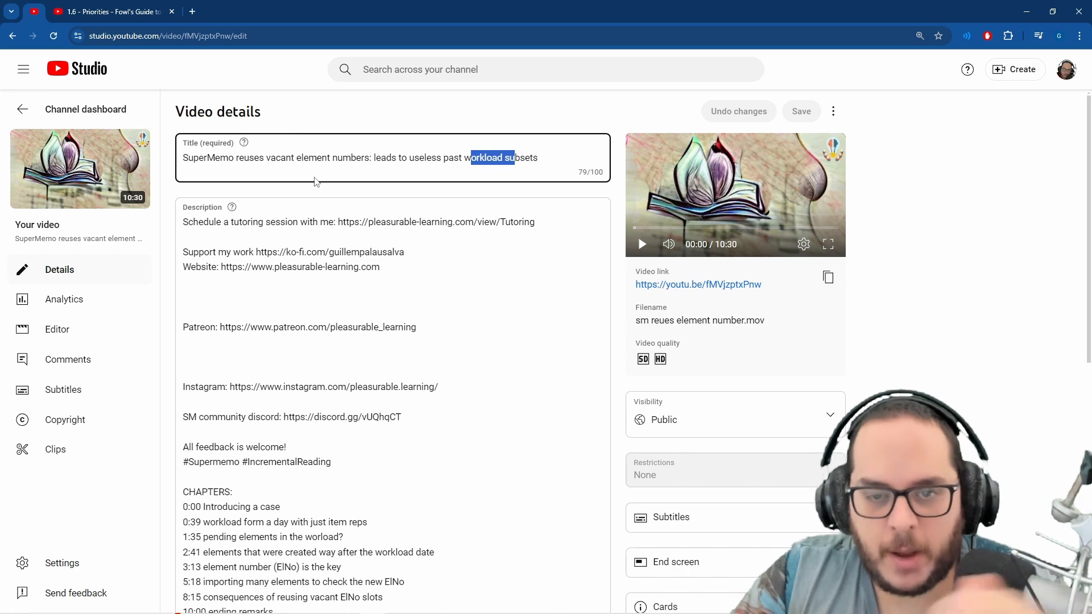
pyautogui.click(163, 14)
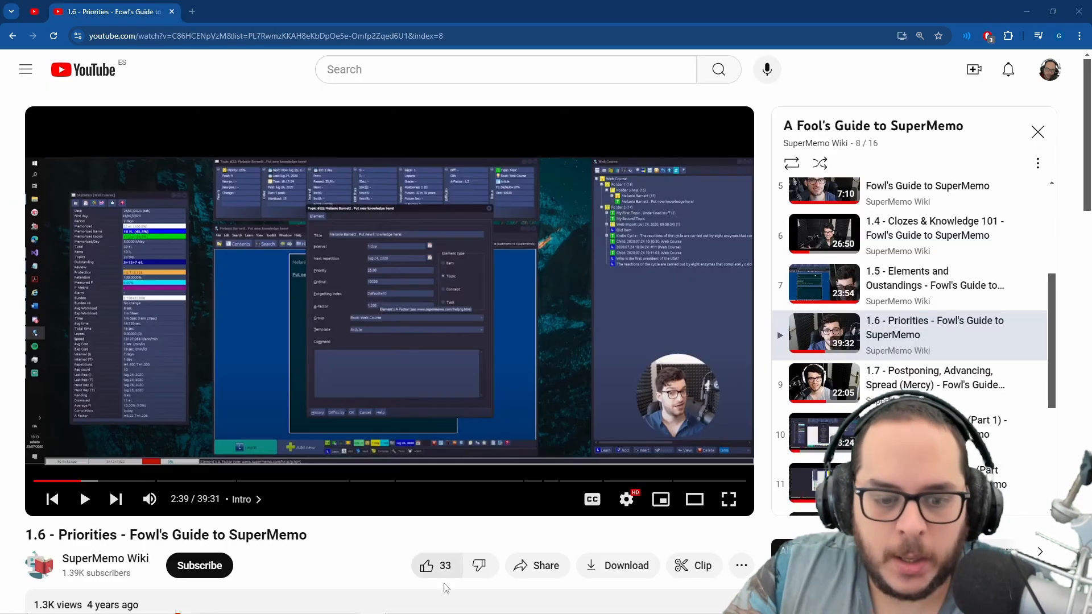
pyautogui.click(318, 604)
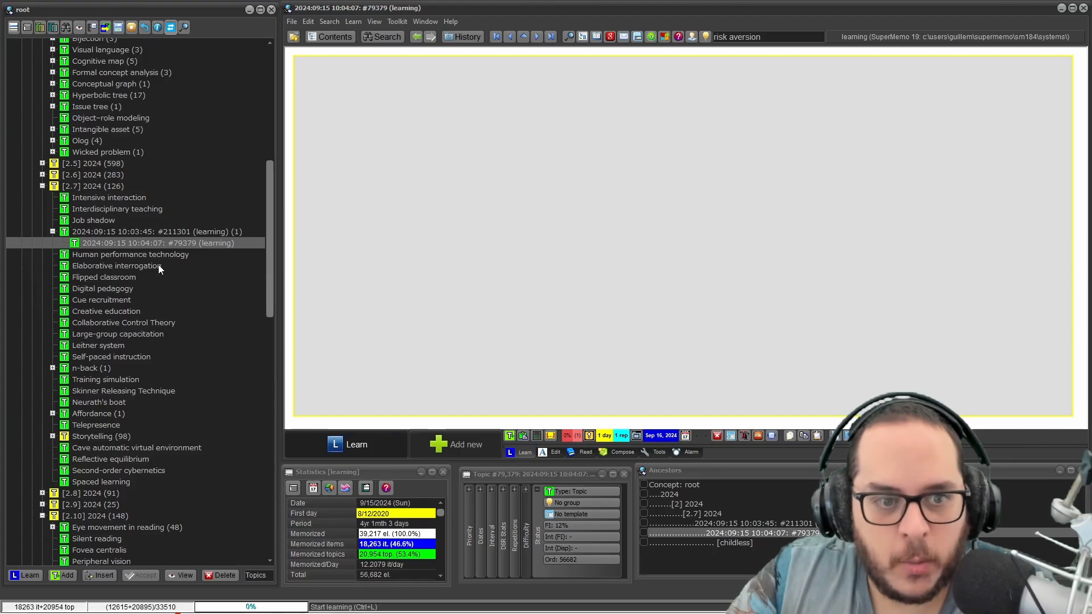
# Step: Add a new topic as a child of topic #79379 in the [2.7] 2024 folder
pyautogui.rightClick(124, 250)
pyautogui.moveTo(146, 258)
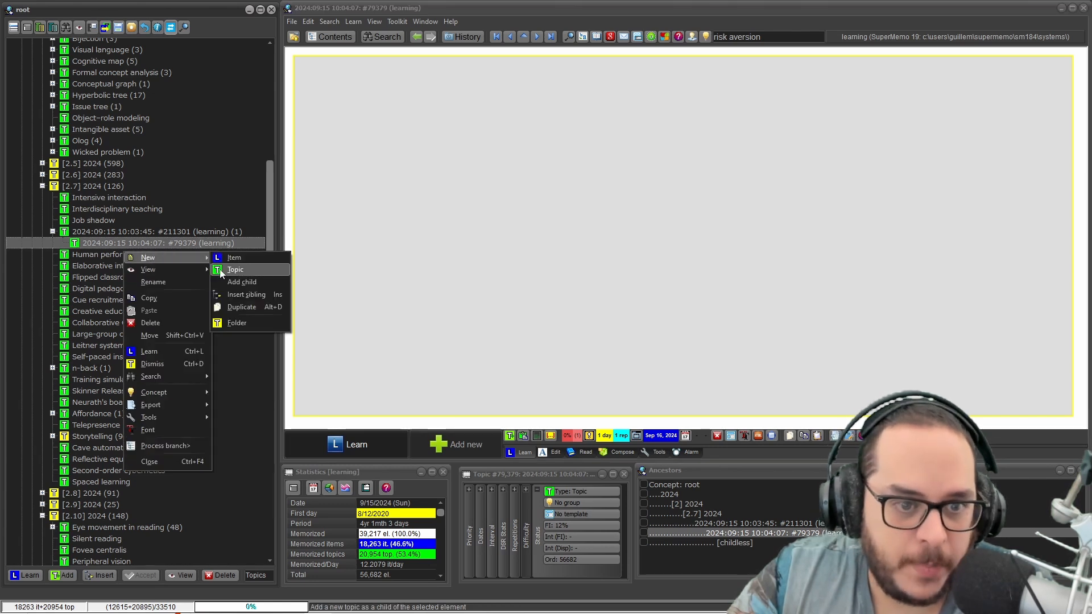
pyautogui.click(221, 270)
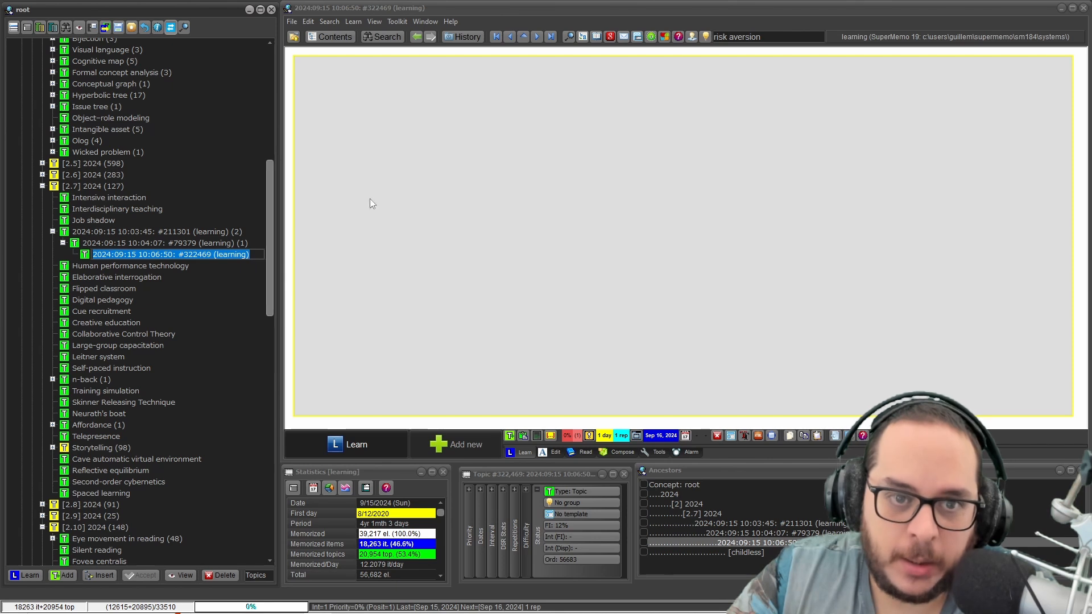
# Step: Enter "hello" as the new topic's text, finish editing, and extend the text to "hello there"
pyautogui.click(455, 132)
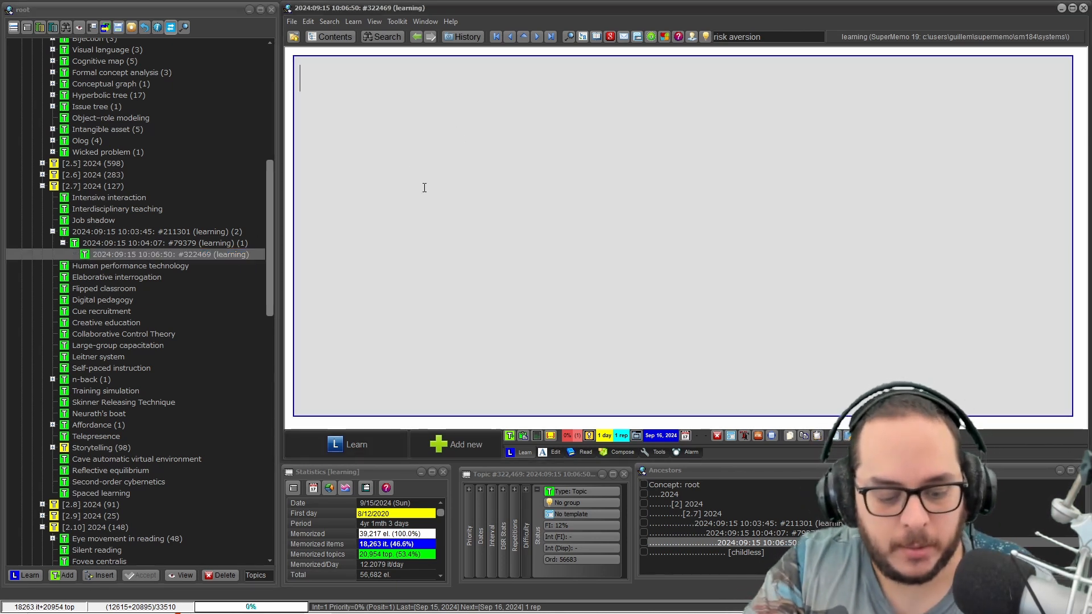
pyautogui.write('helloo')
pyautogui.press('Escape')
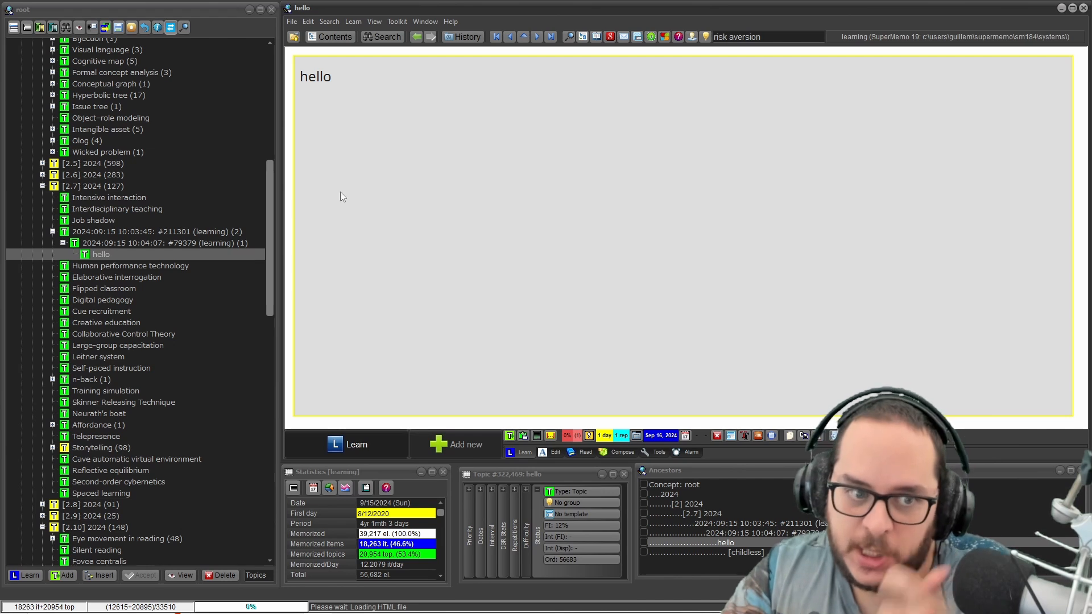
pyautogui.click(454, 91)
pyautogui.write('there')
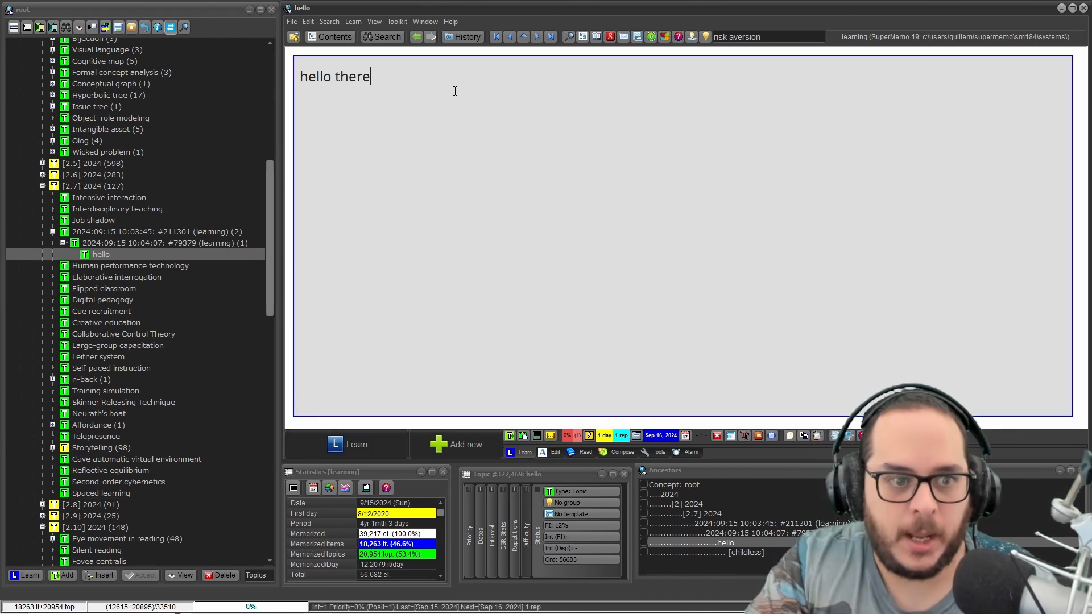
pyautogui.press('Escape')
# Step: Delete the "hello there" text from the topic and leave editing
pyautogui.moveTo(455, 91); pyautogui.dragTo(311, 63)
pyautogui.press('Delete')
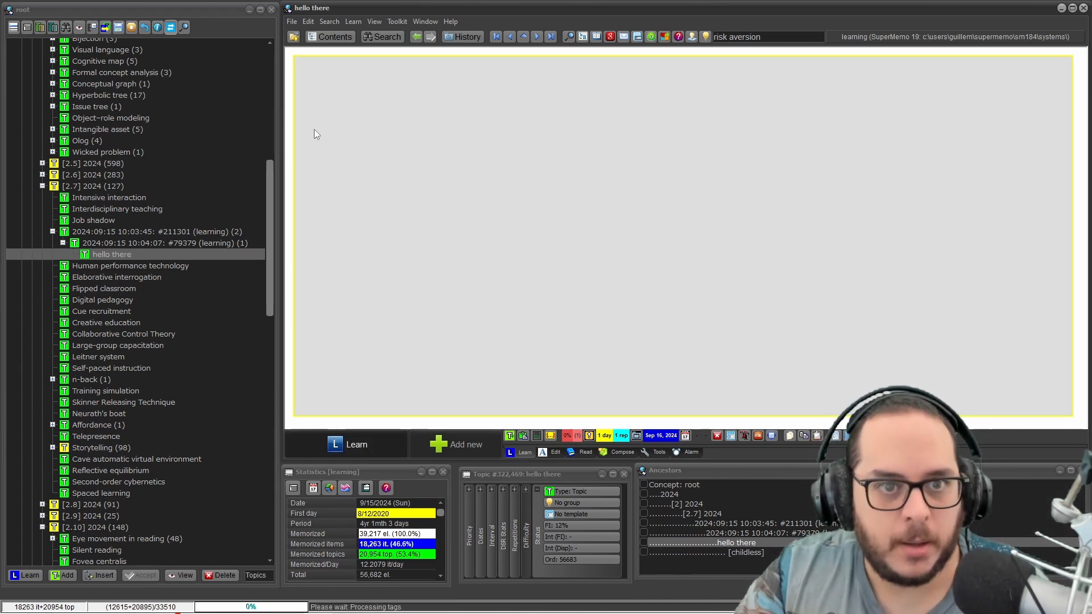
pyautogui.press('Escape')
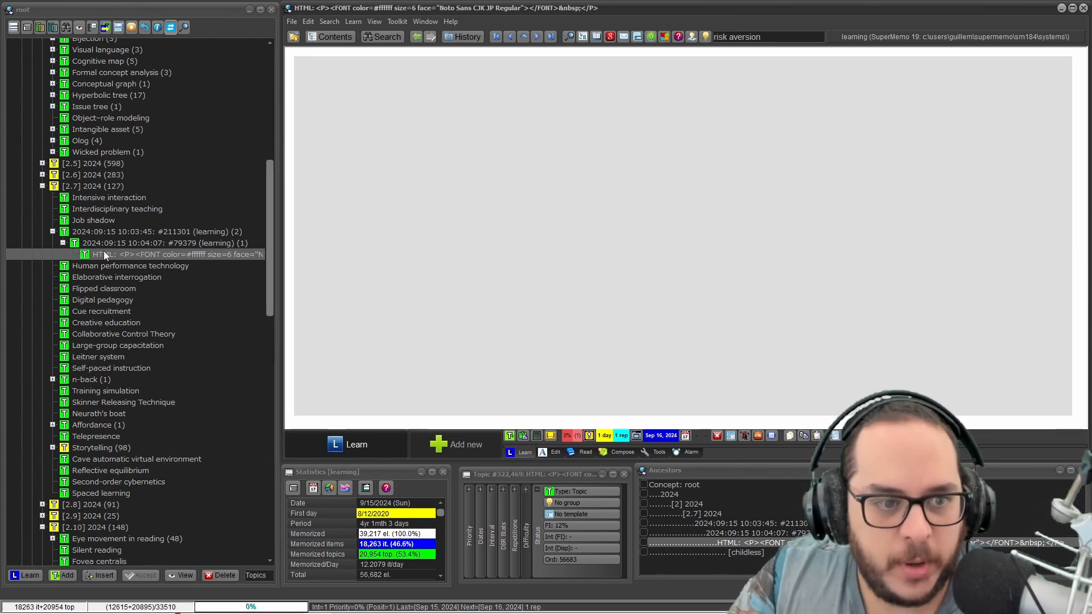
# Step: Enter "aaaa" as the emptied topic's text and strip its HTML formatting
pyautogui.click(350, 85)
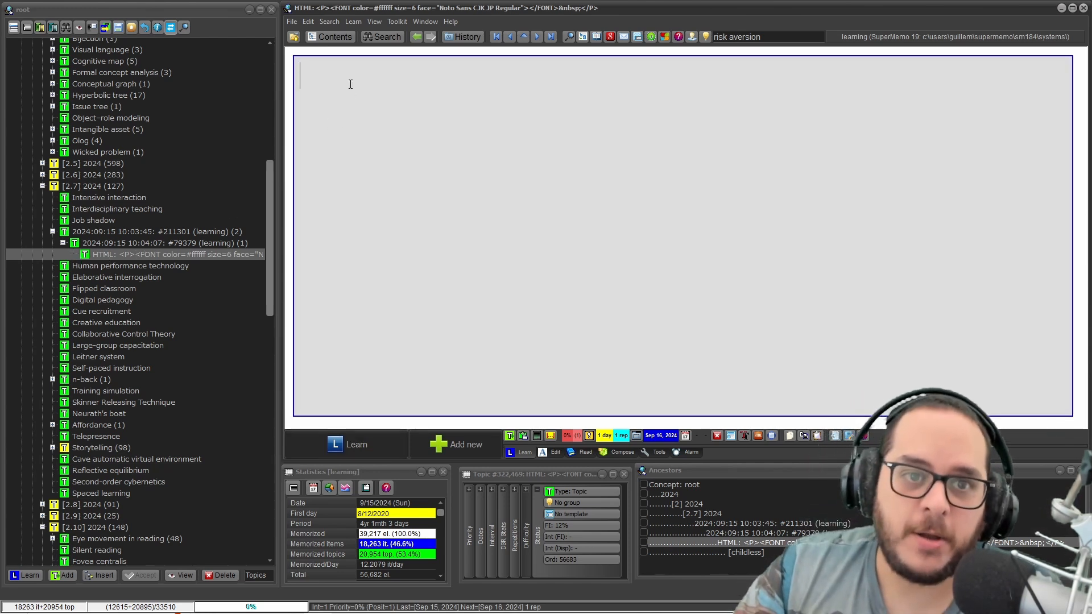
pyautogui.write('aaaa')
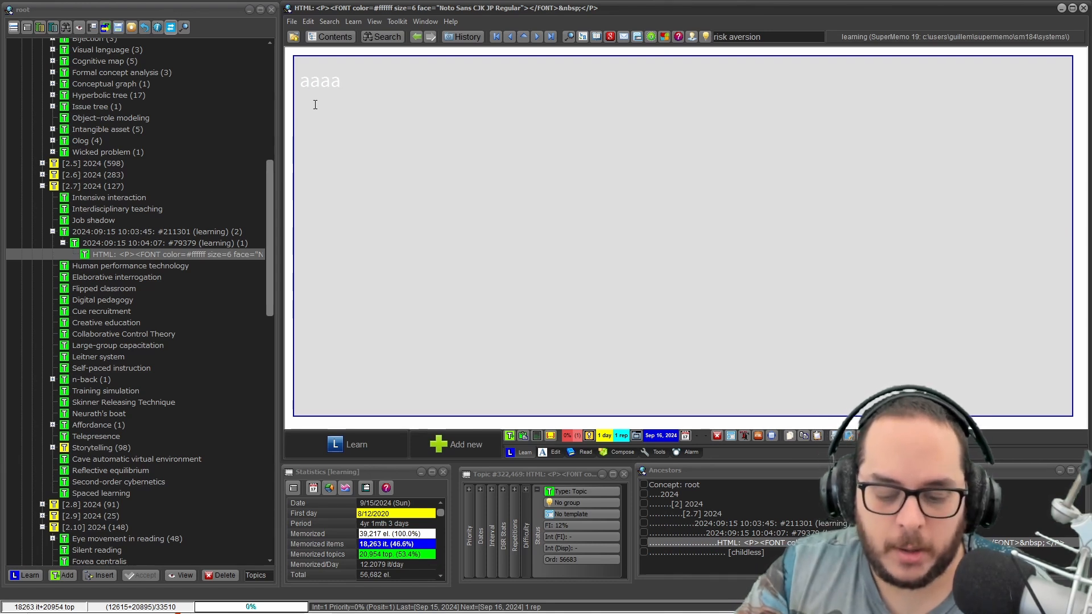
pyautogui.hotkey('ctrl', 'shift', 'F12')
pyautogui.press('Return')
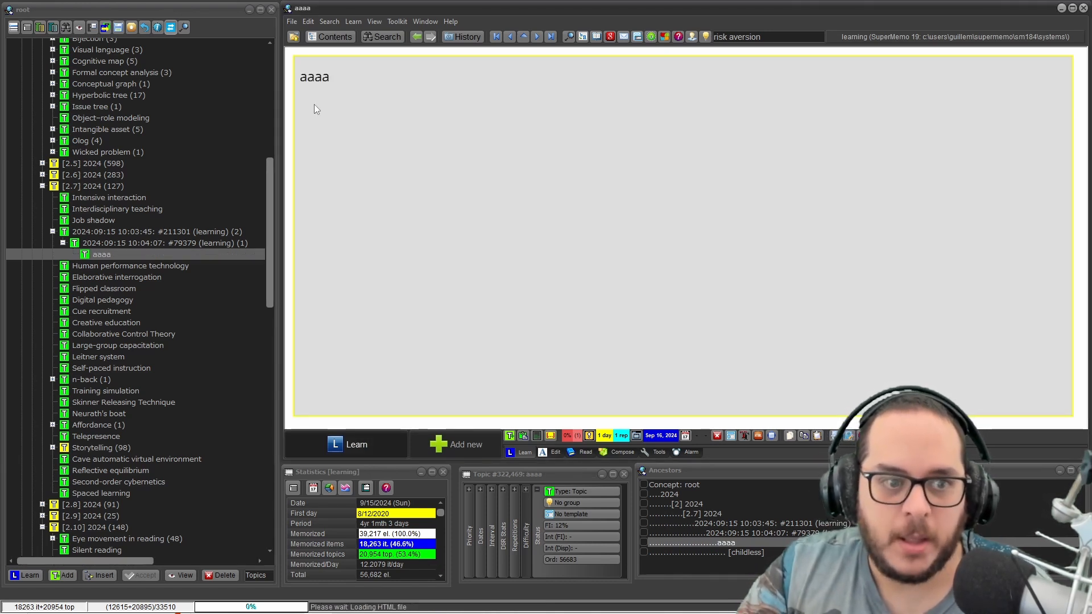
# Step: Erase the "aaaa" text so the topic is empty and leave editing
pyautogui.click(357, 89)
pyautogui.press('BackSpace')
pyautogui.press('BackSpace')
pyautogui.press('BackSpace')
pyautogui.press('BackSpace')
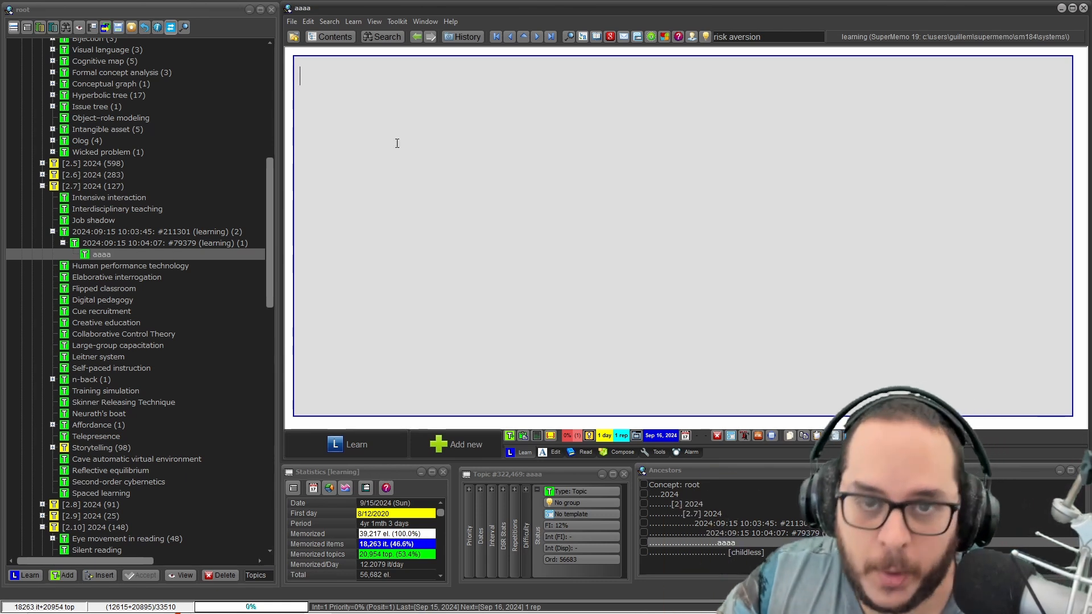
pyautogui.press('Escape')
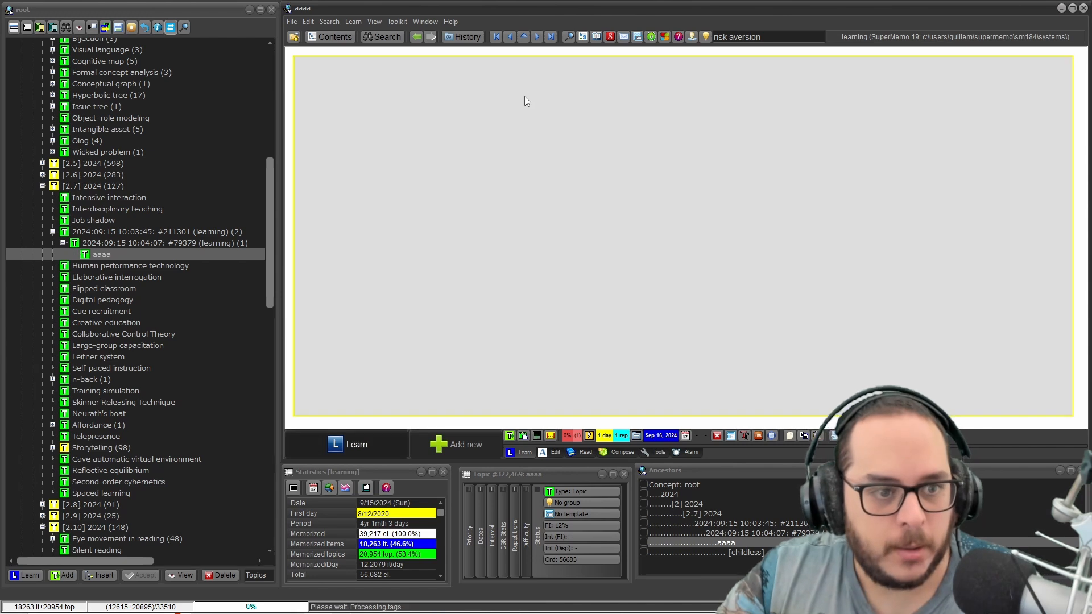
pyautogui.click(475, 118)
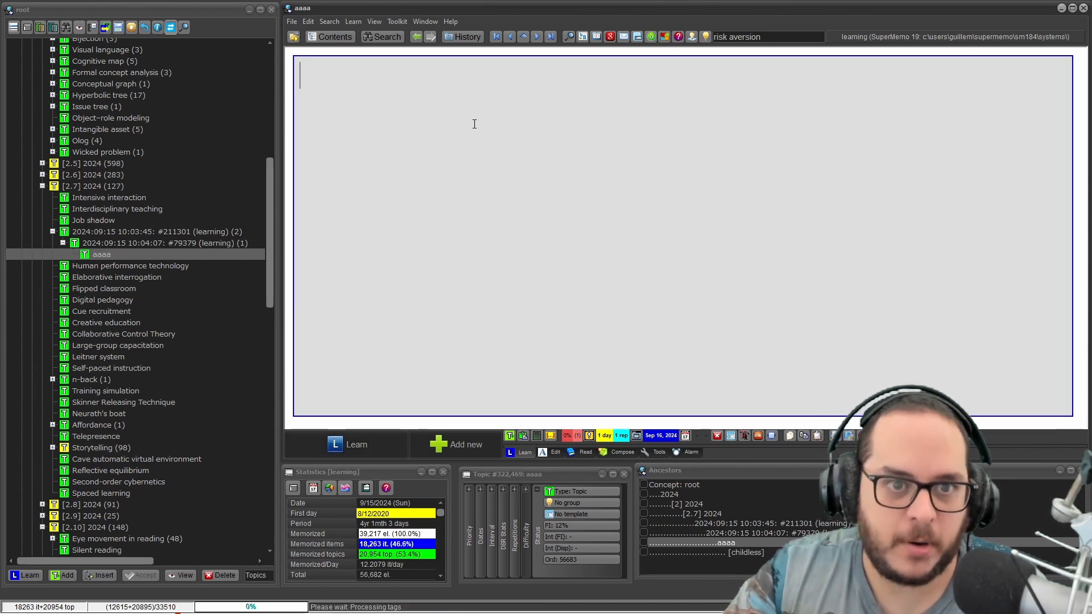
pyautogui.press('Escape')
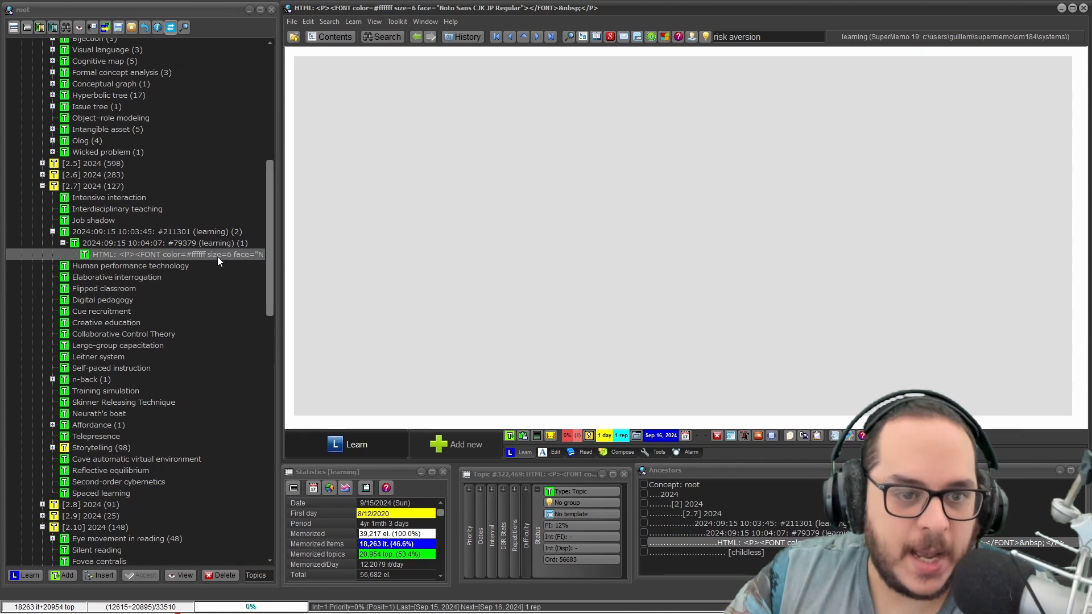
# Step: Examine the HTML code in the emptied topic's title in its element parameters, and close them
pyautogui.hotkey('ctrl', 'shift', 'p')
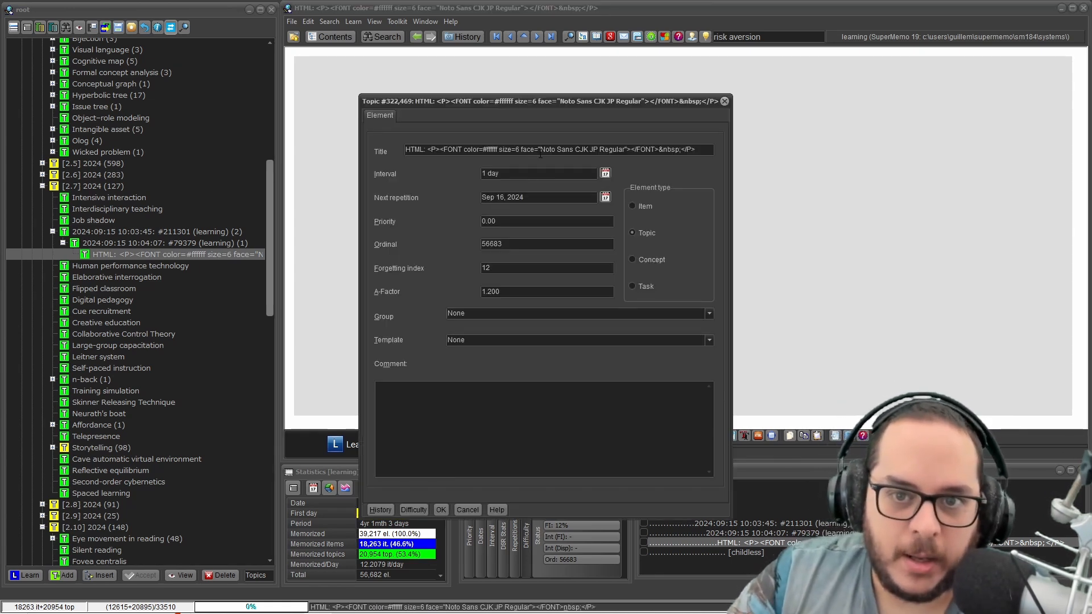
pyautogui.moveTo(540, 149); pyautogui.dragTo(620, 151)
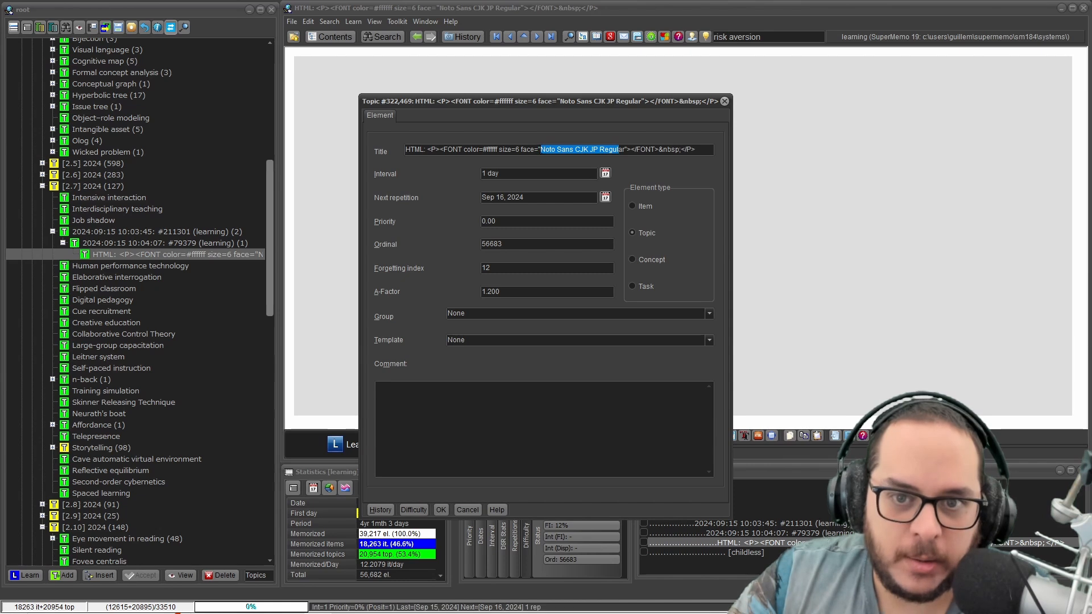
pyautogui.moveTo(524, 149); pyautogui.dragTo(427, 150)
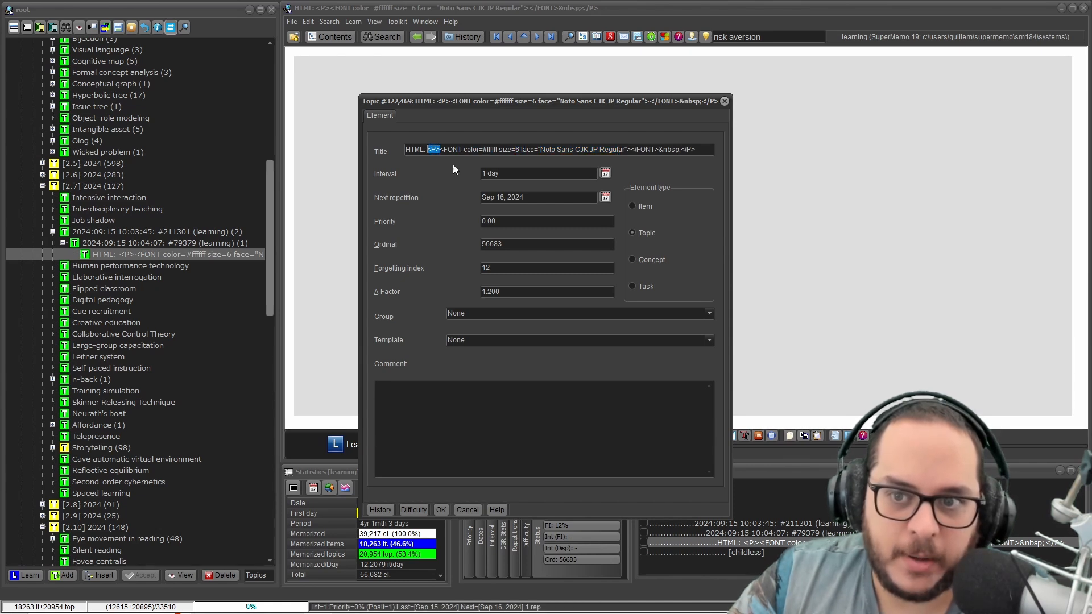
pyautogui.click(724, 102)
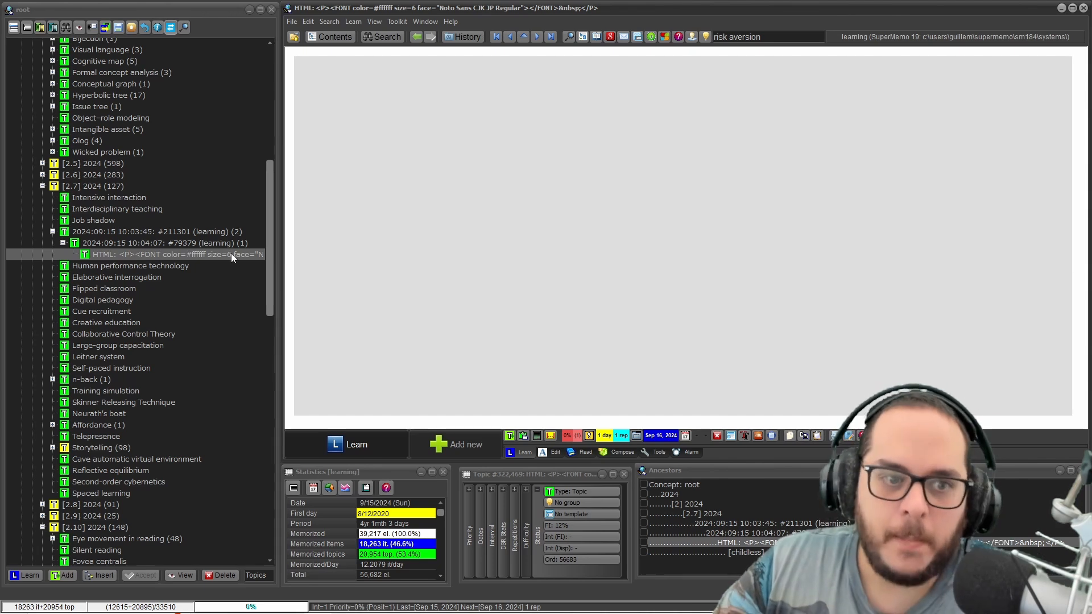
# Step: Enter "start" as the text of the empty topic and finish editing
pyautogui.click(446, 118)
pyautogui.write('start')
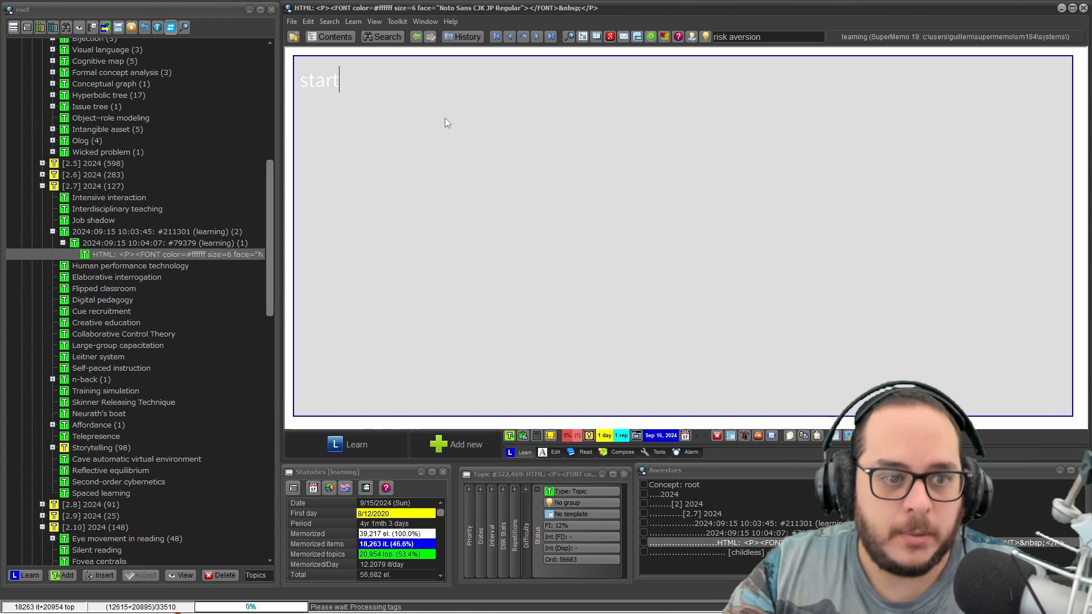
pyautogui.press('Escape')
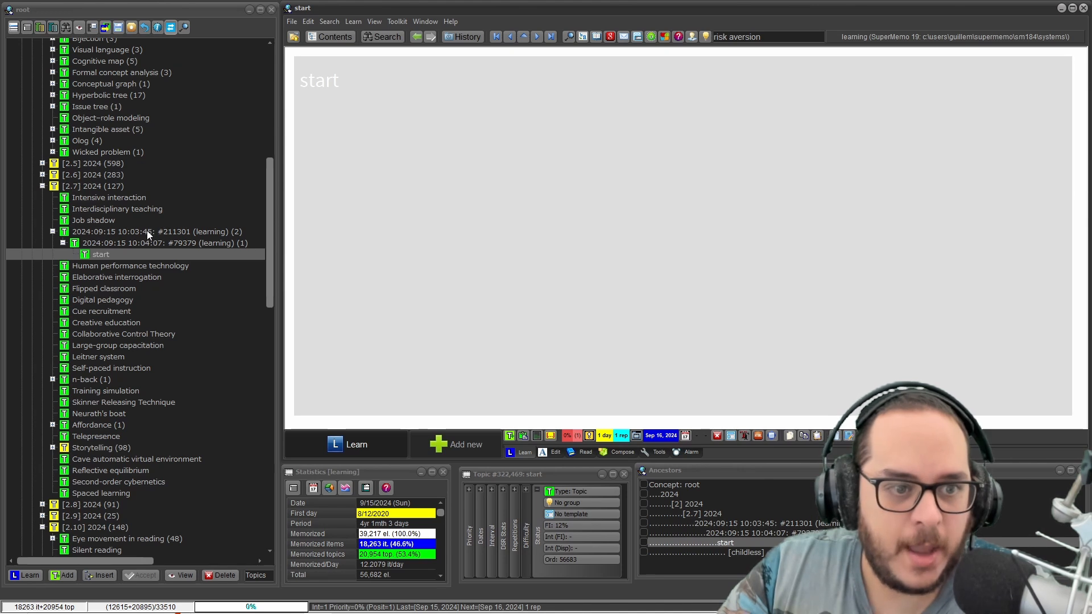
# Step: Rename the parent topic of "start" as "hello"
pyautogui.click(153, 243)
pyautogui.click(153, 243)
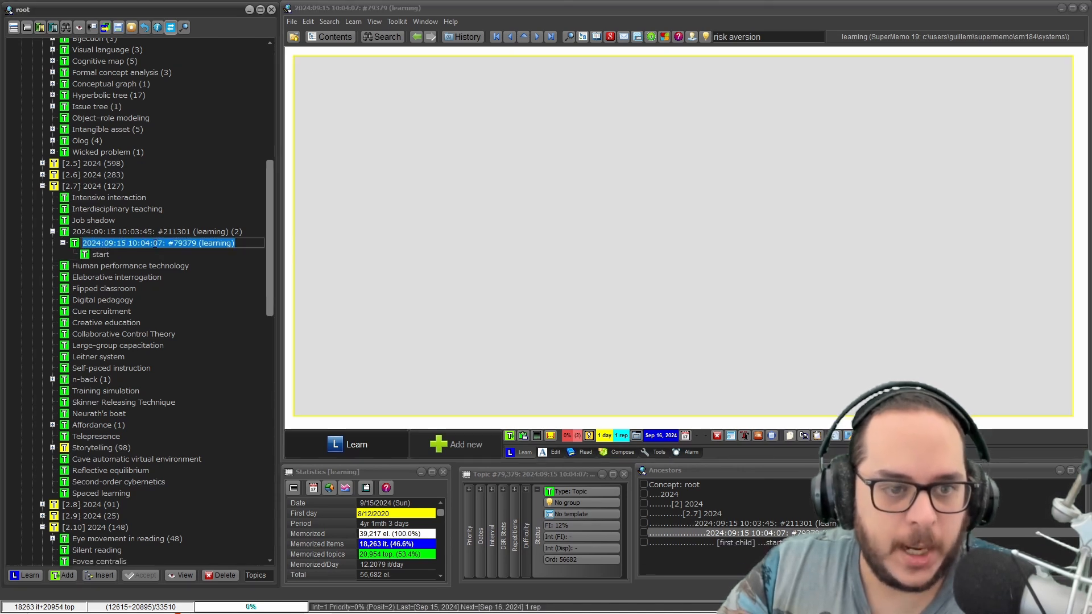
pyautogui.write('hel')
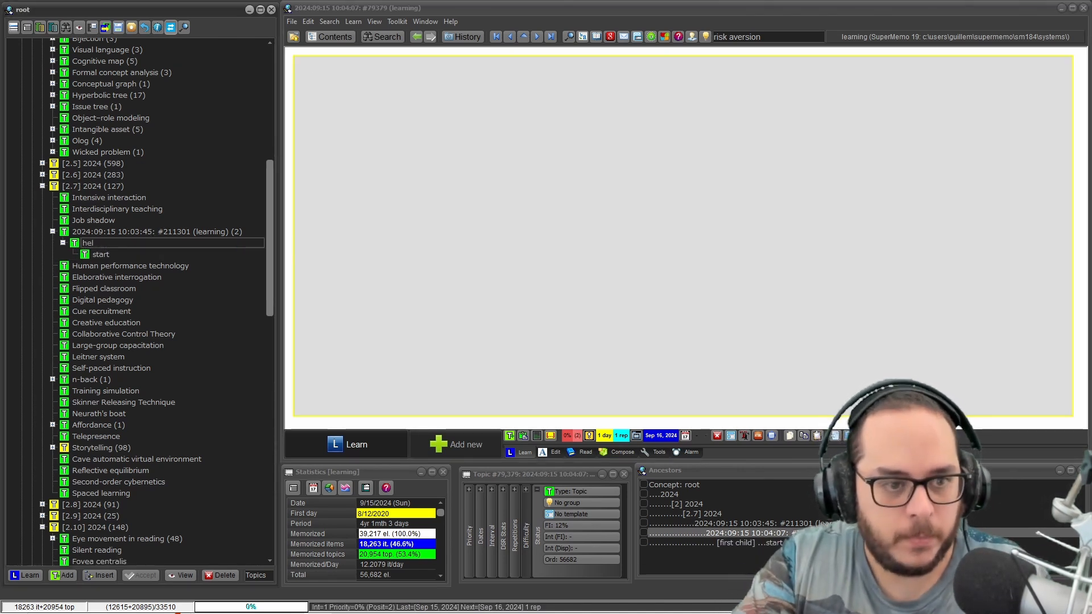
pyautogui.write('lo')
pyautogui.press('Return')
# Step: Enter "incremental greetings" as the text of the "hello" topic and finish editing
pyautogui.click(481, 121)
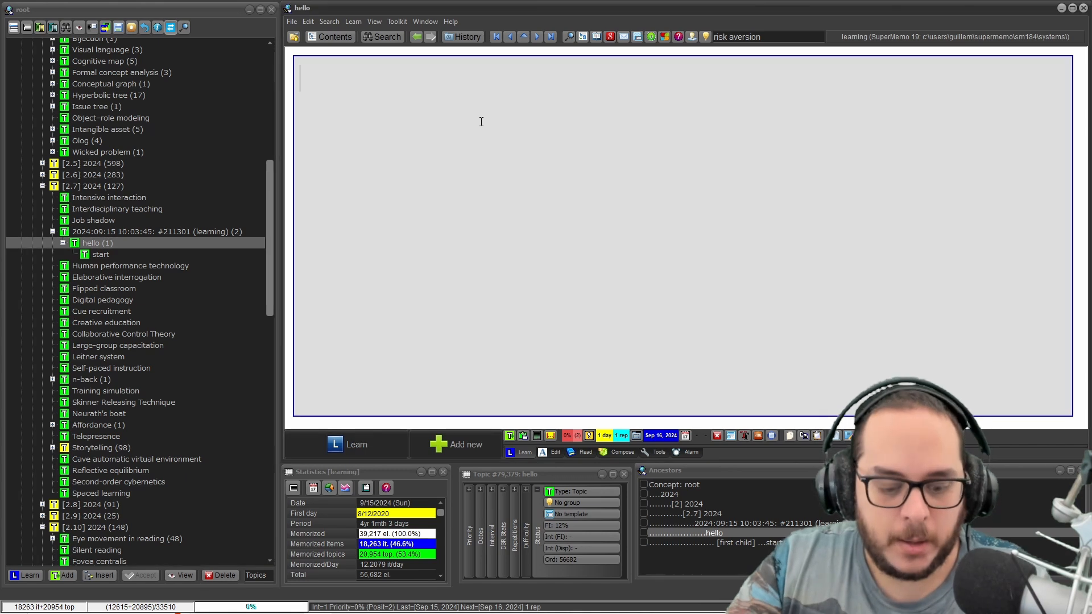
pyautogui.write('incremental greetings')
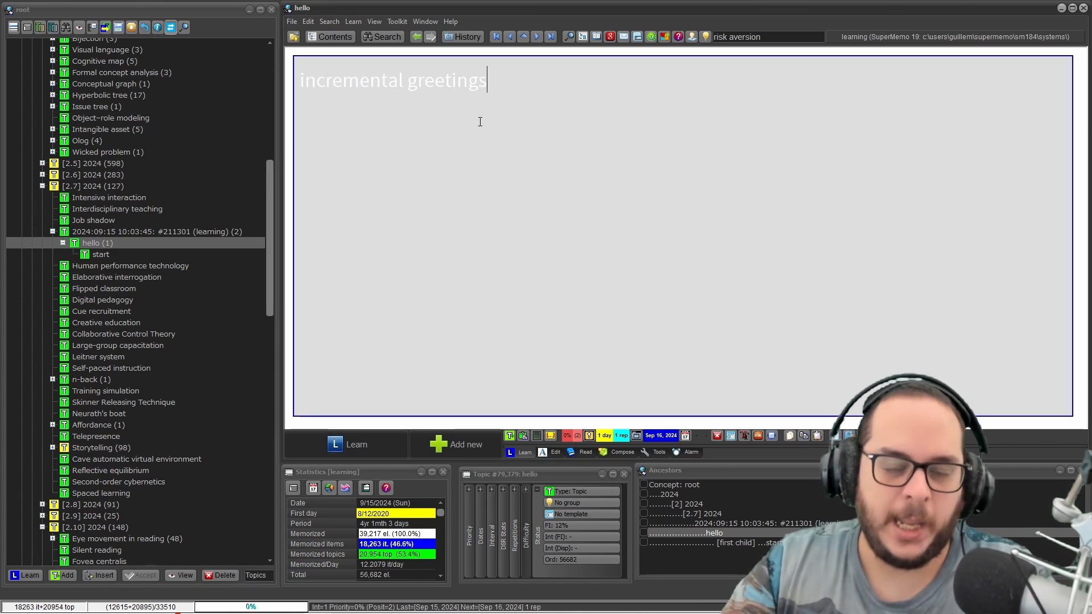
pyautogui.press('Escape')
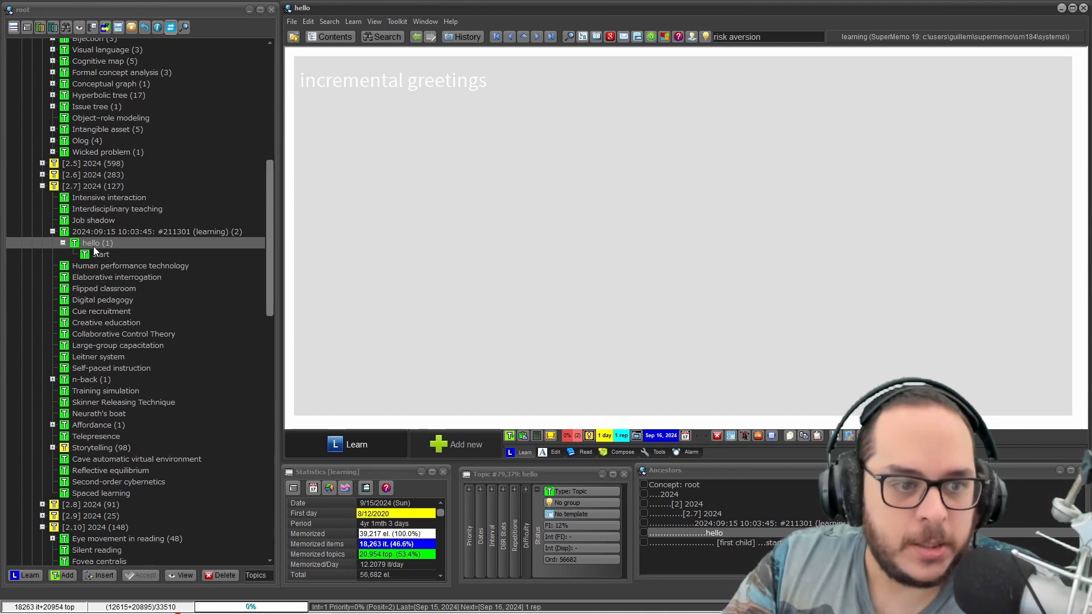
# Step: Clear the title of the "hello" topic in the contents tree
pyautogui.click(93, 245)
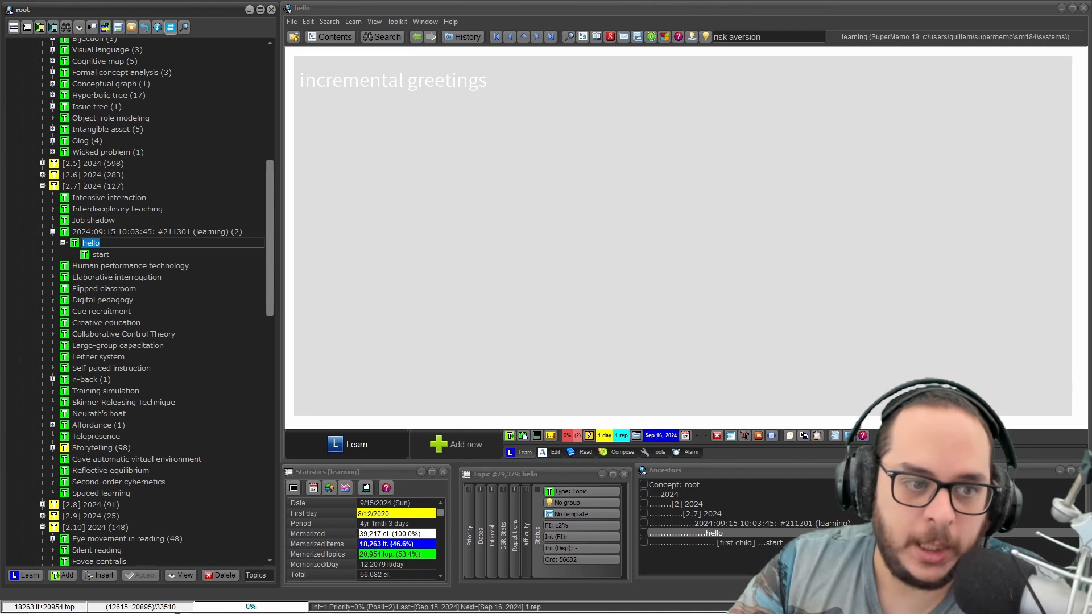
pyautogui.press('BackSpace')
pyautogui.press('Return')
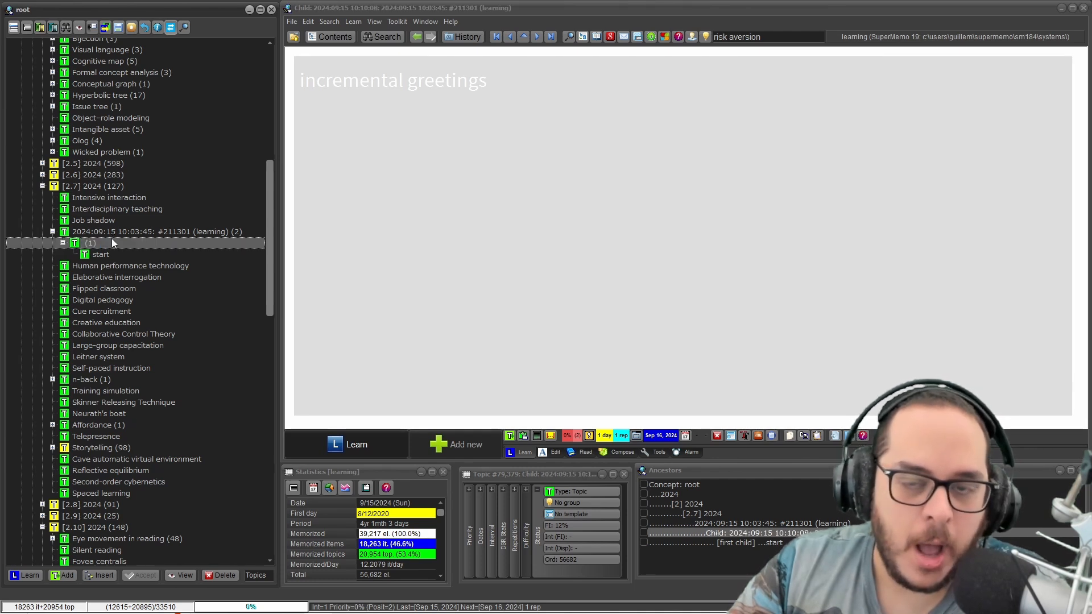
# Step: Append an exclamation mark to the "incremental greetings" text and finish editing
pyautogui.click(446, 176)
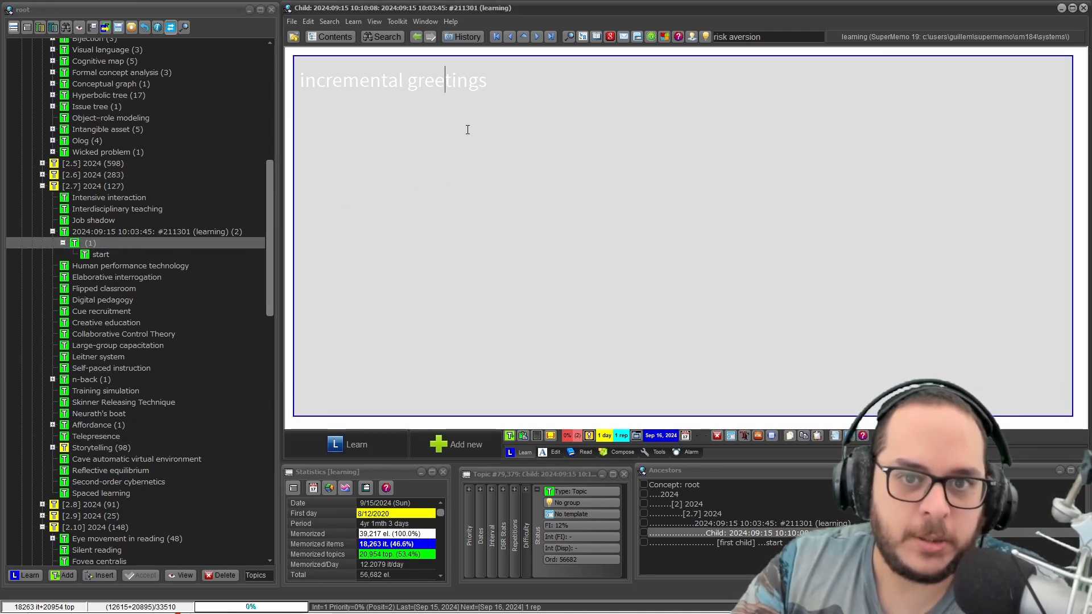
pyautogui.click(496, 85)
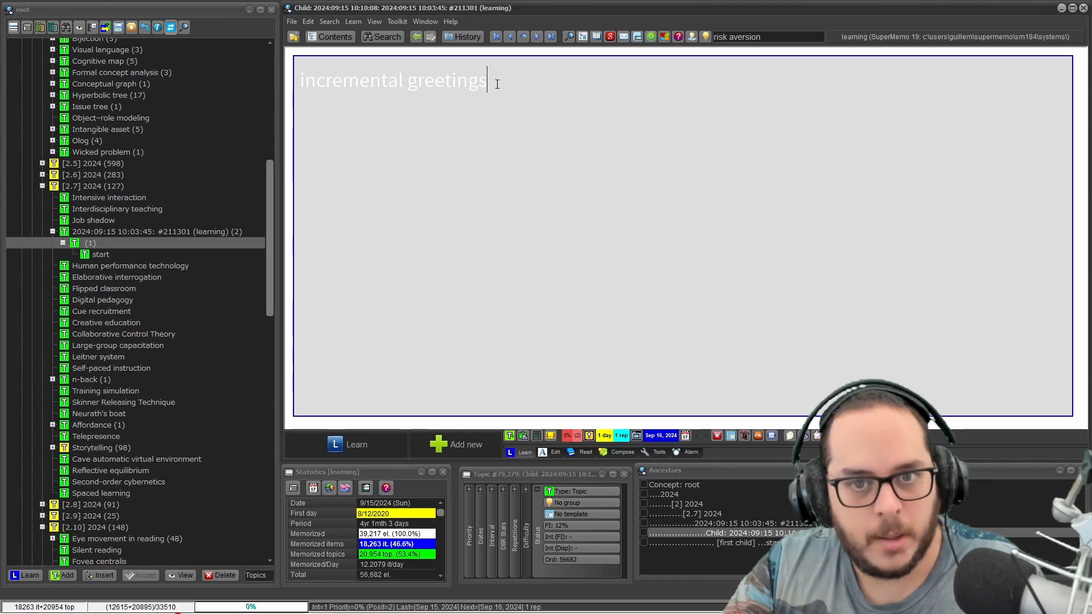
pyautogui.write('!')
pyautogui.press('Escape')
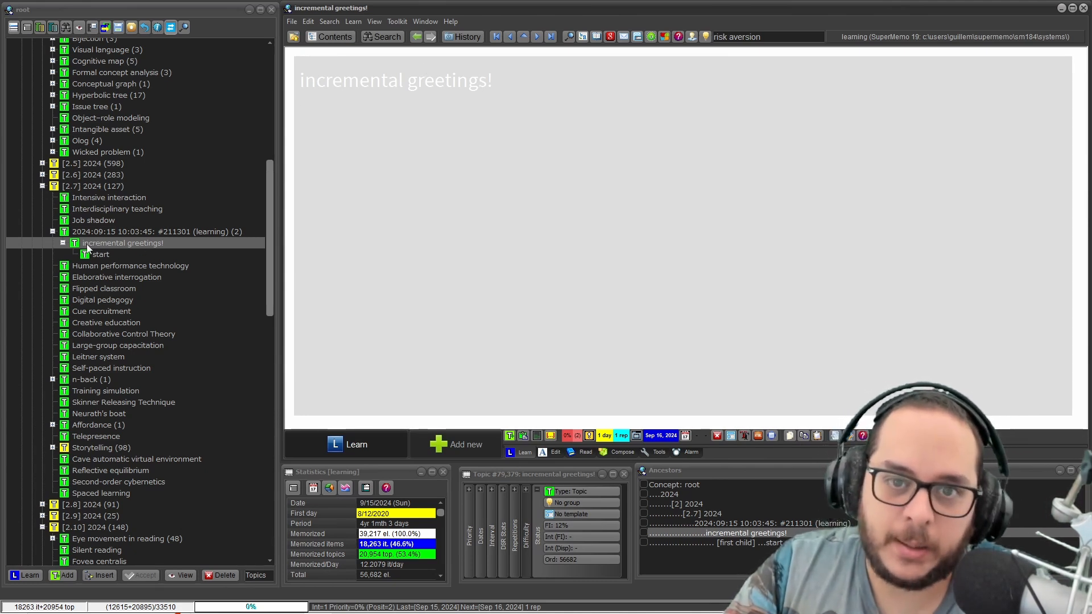
# Step: Delete the word "greetings" from the topic's text so it reads "incremental!", and finish editing
pyautogui.click(456, 81)
pyautogui.moveTo(484, 80); pyautogui.dragTo(397, 79)
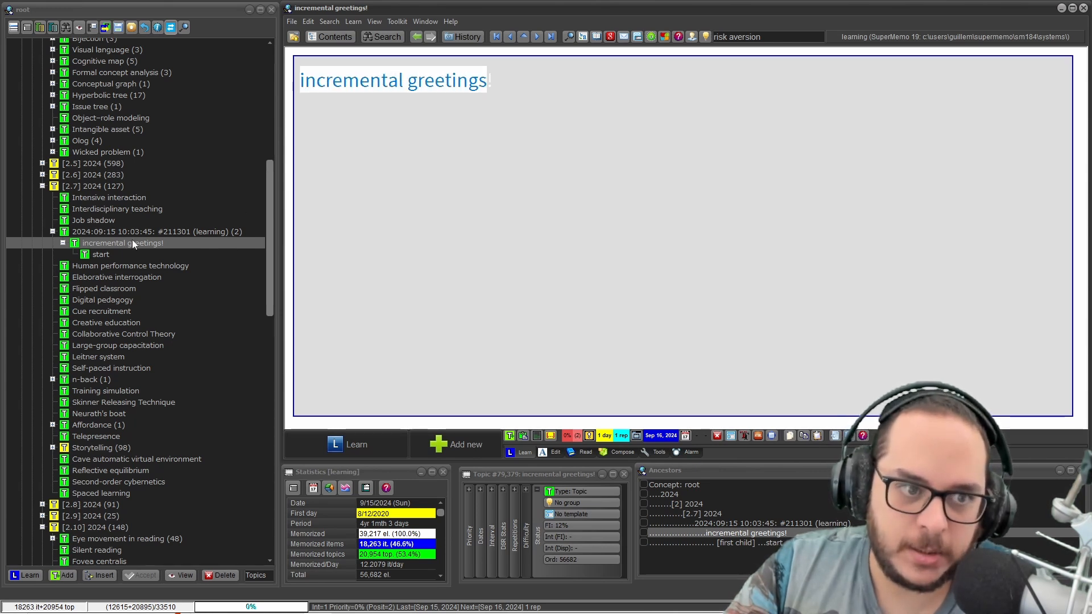
pyautogui.click(492, 84)
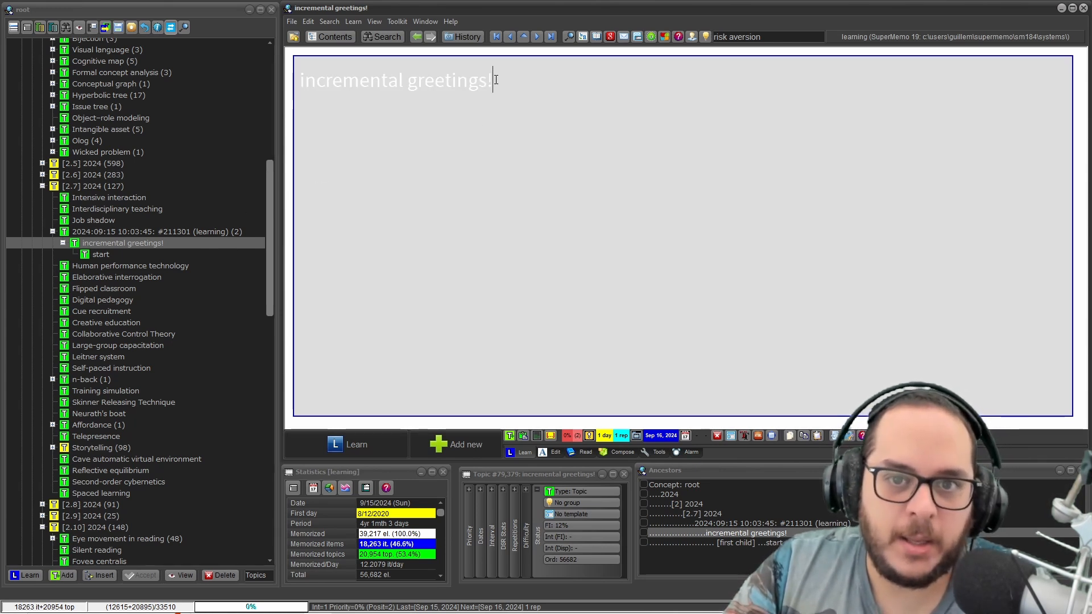
pyautogui.moveTo(483, 82); pyautogui.dragTo(407, 82)
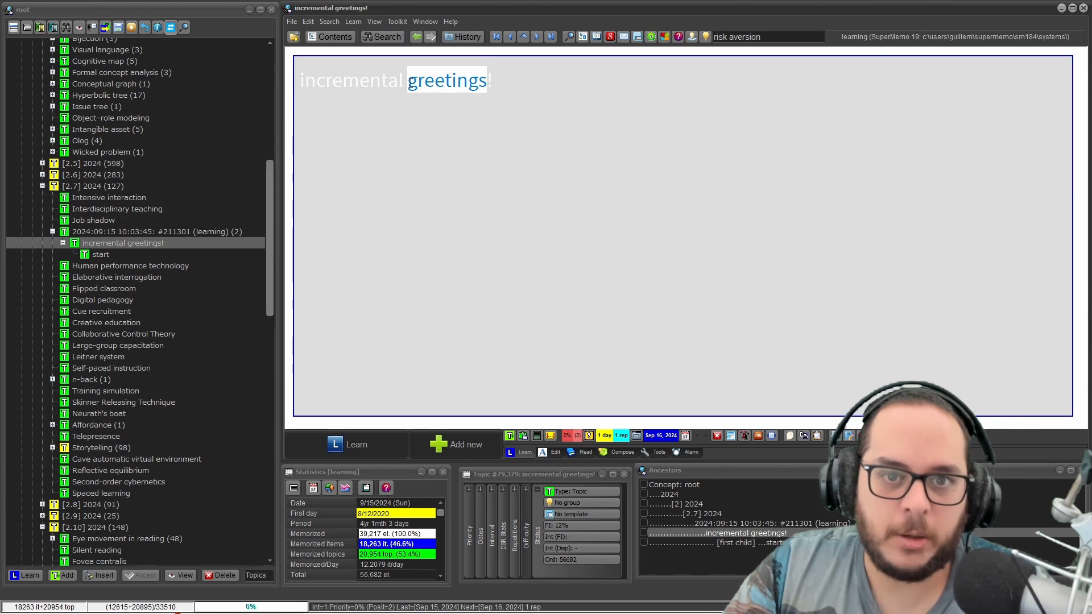
pyautogui.press('BackSpace')
pyautogui.press('BackSpace')
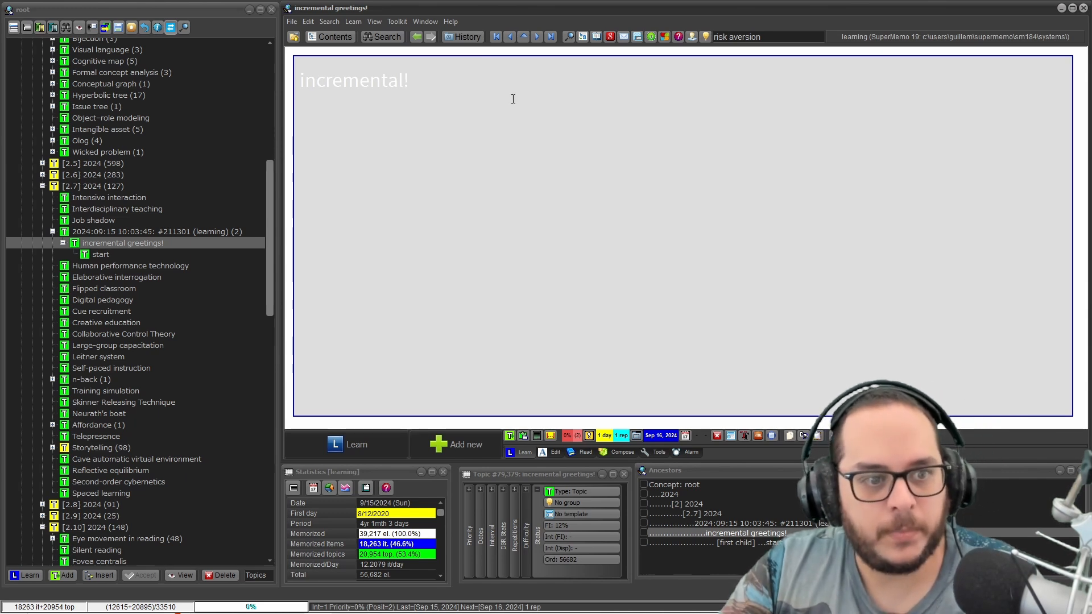
pyautogui.press('Escape')
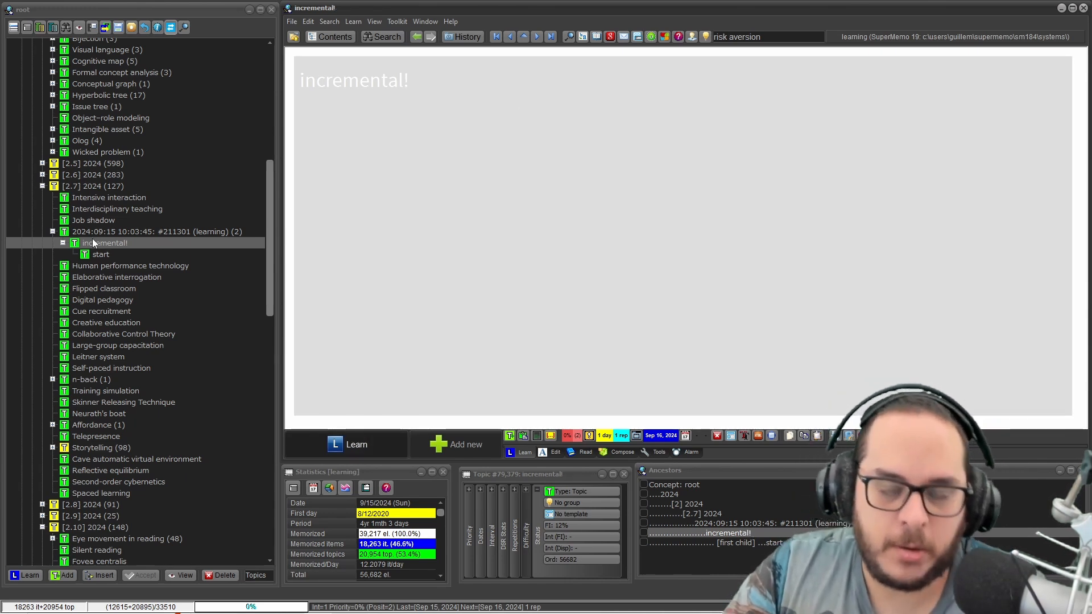
# Step: Set the default question font color to Black in the program options
pyautogui.click(400, 21)
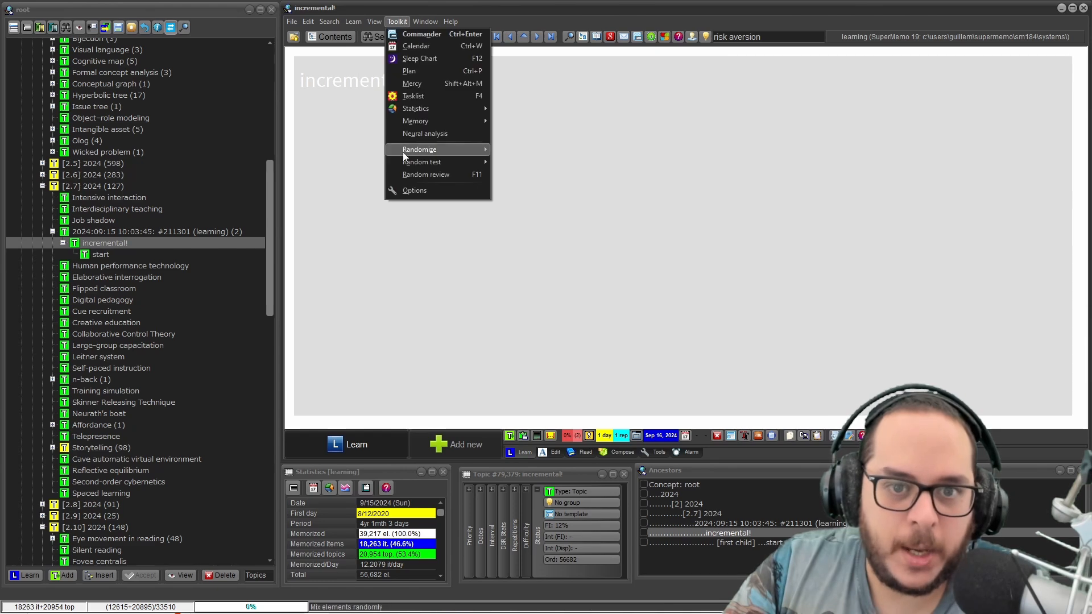
pyautogui.click(415, 190)
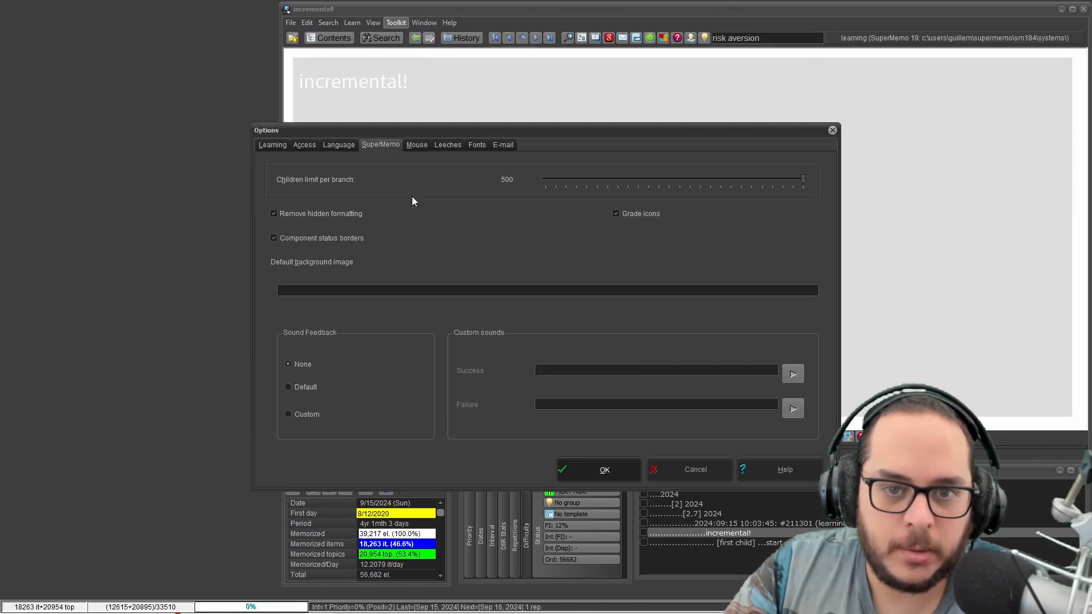
pyautogui.click(500, 294)
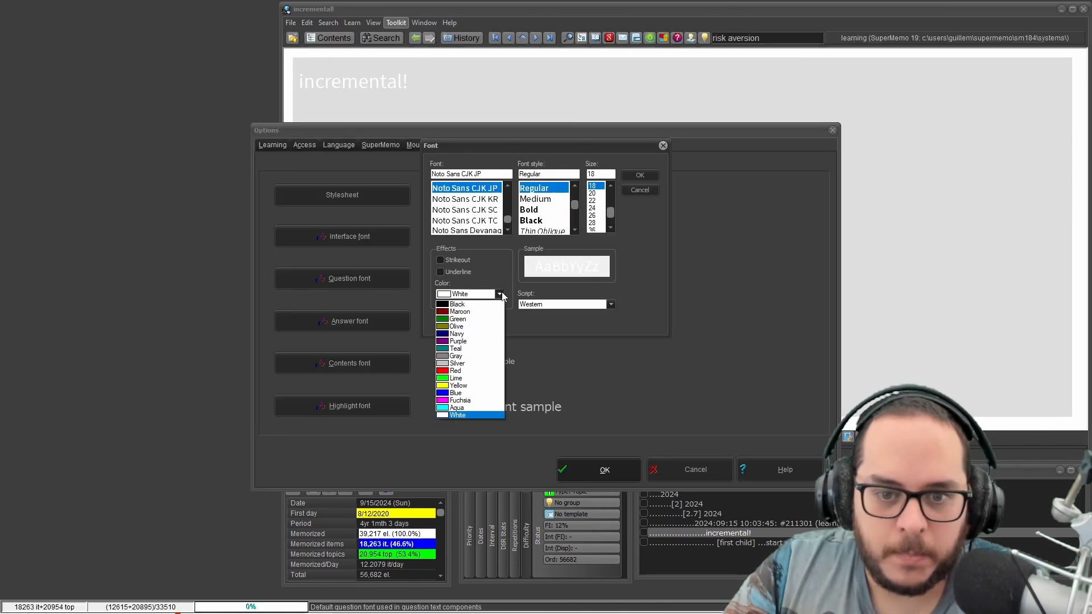
pyautogui.click(477, 306)
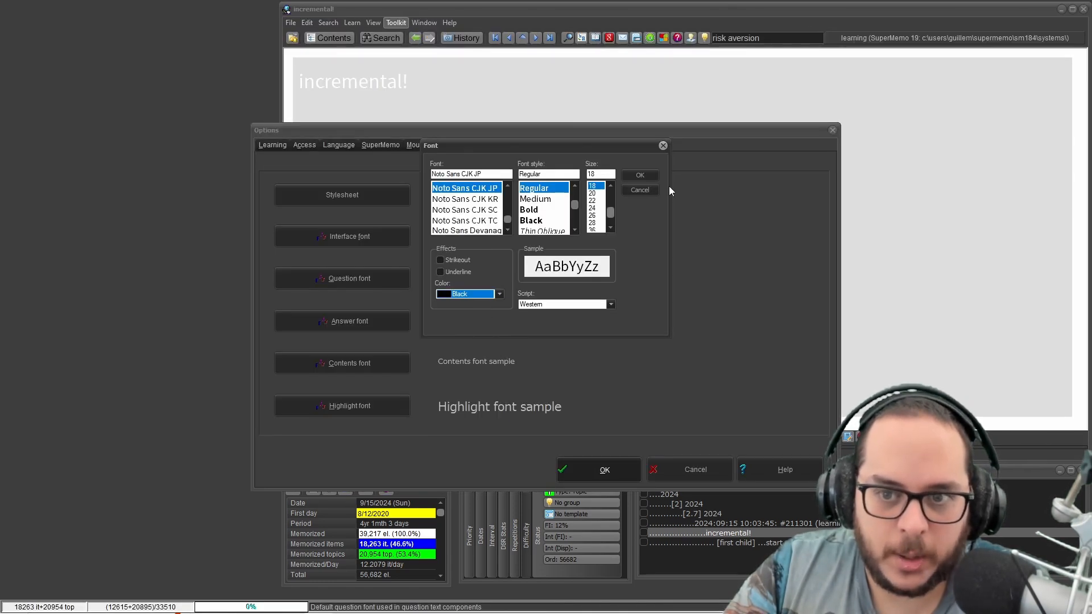
pyautogui.click(640, 174)
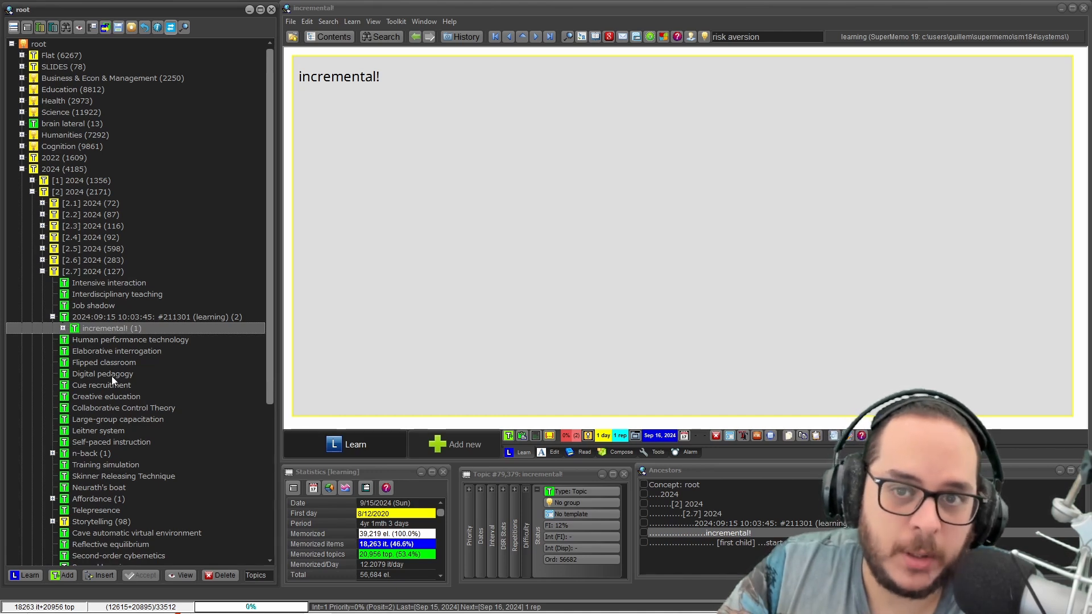
# Step: Extract the letters "remen" from the "incremental!" text as a task in the youtube tasklist
pyautogui.moveTo(317, 76); pyautogui.dragTo(360, 76)
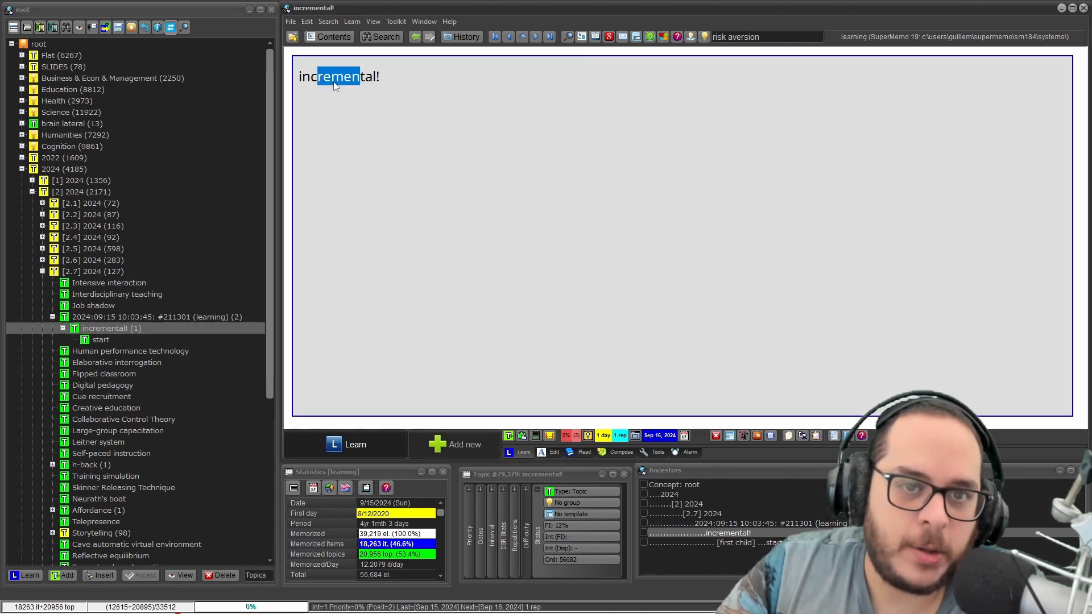
pyautogui.rightClick(341, 80)
pyautogui.moveTo(353, 83)
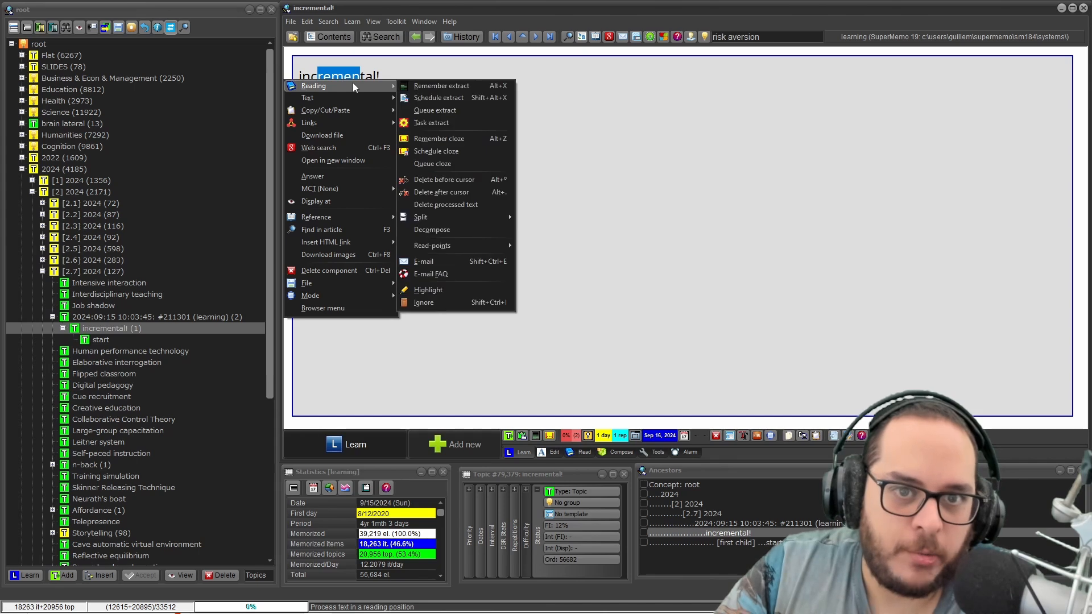
pyautogui.click(472, 123)
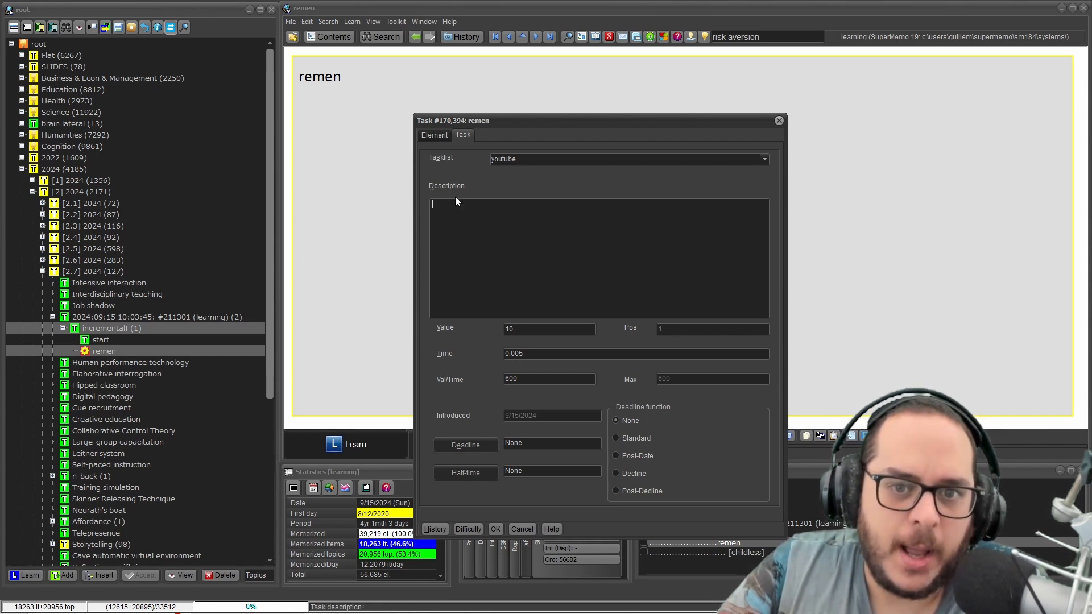
# Step: Enter "hello" as the description of the "remen" task, compare it with the title, save, and review the task parameters
pyautogui.write('hello')
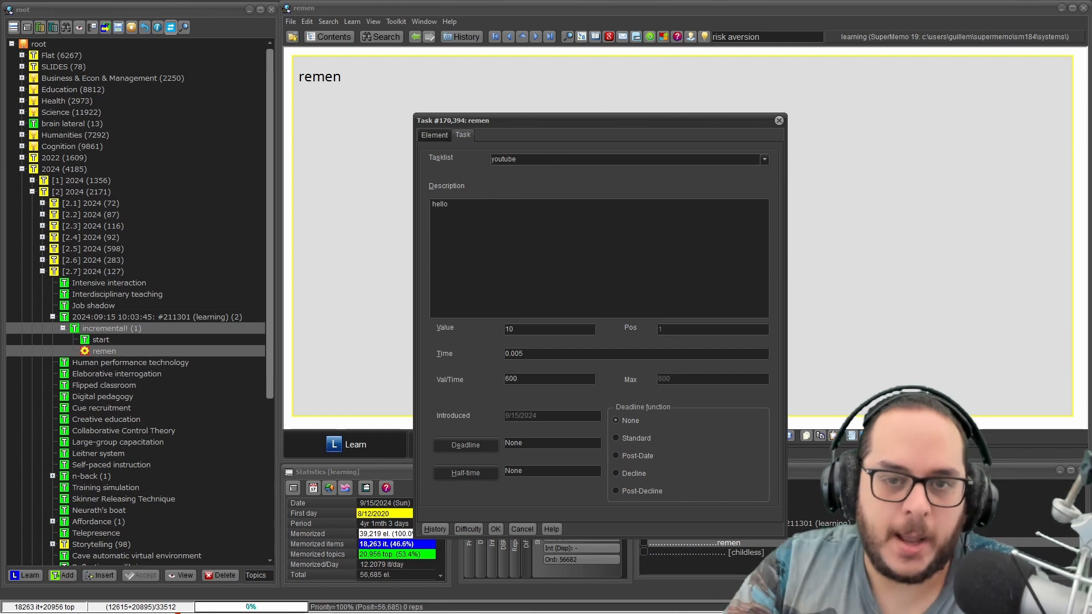
pyautogui.click(426, 139)
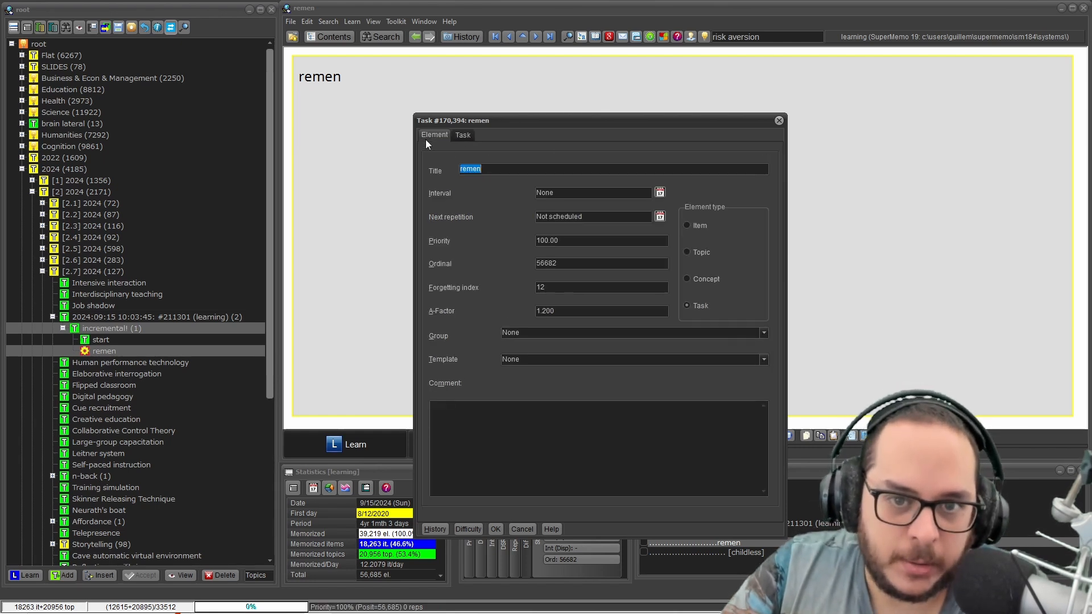
pyautogui.click(459, 138)
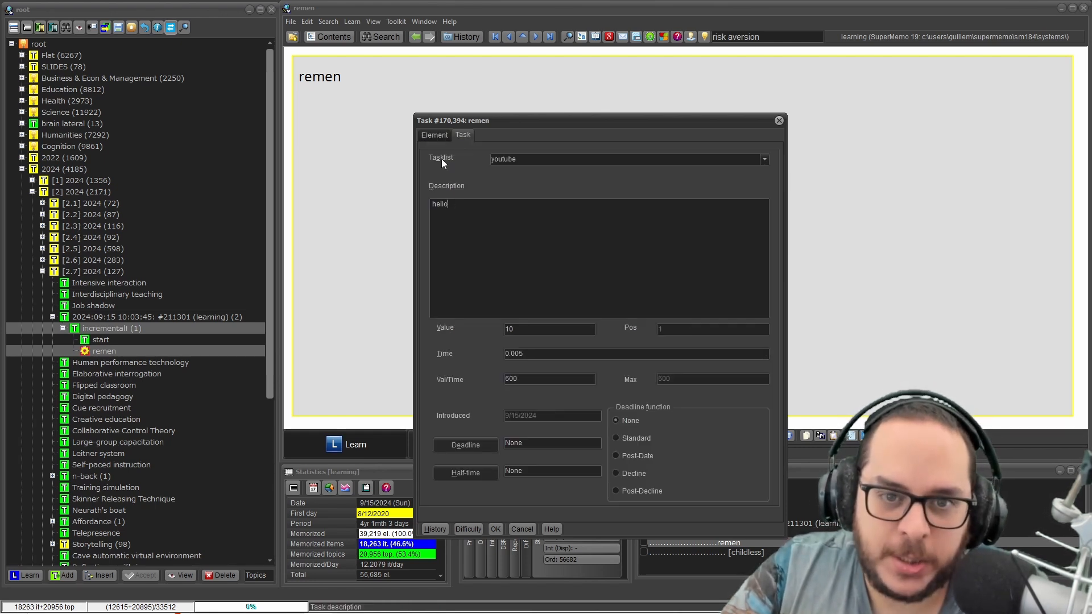
pyautogui.click(434, 134)
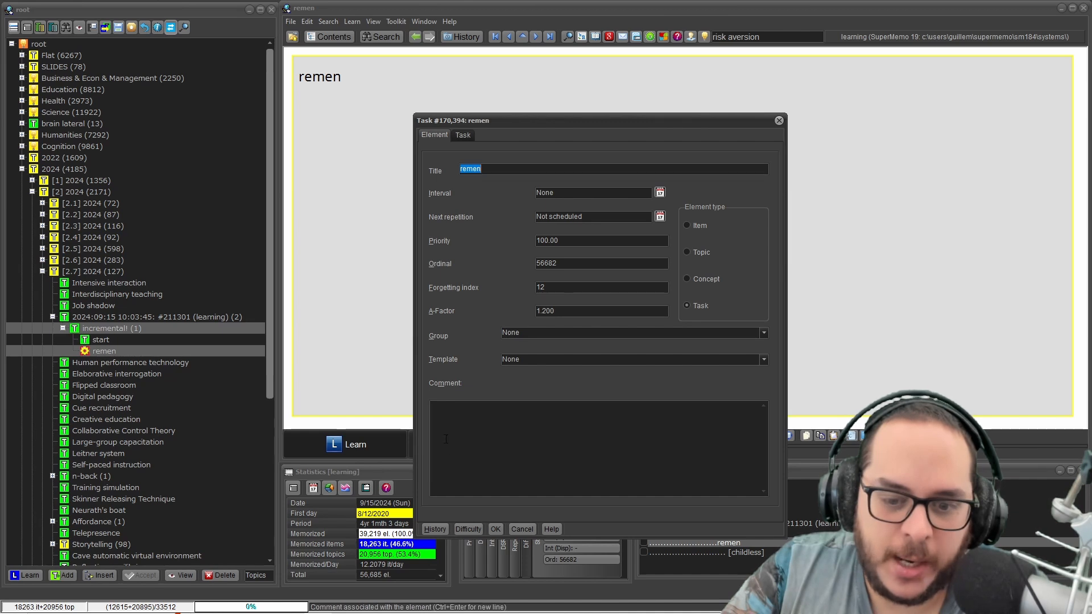
pyautogui.click(494, 532)
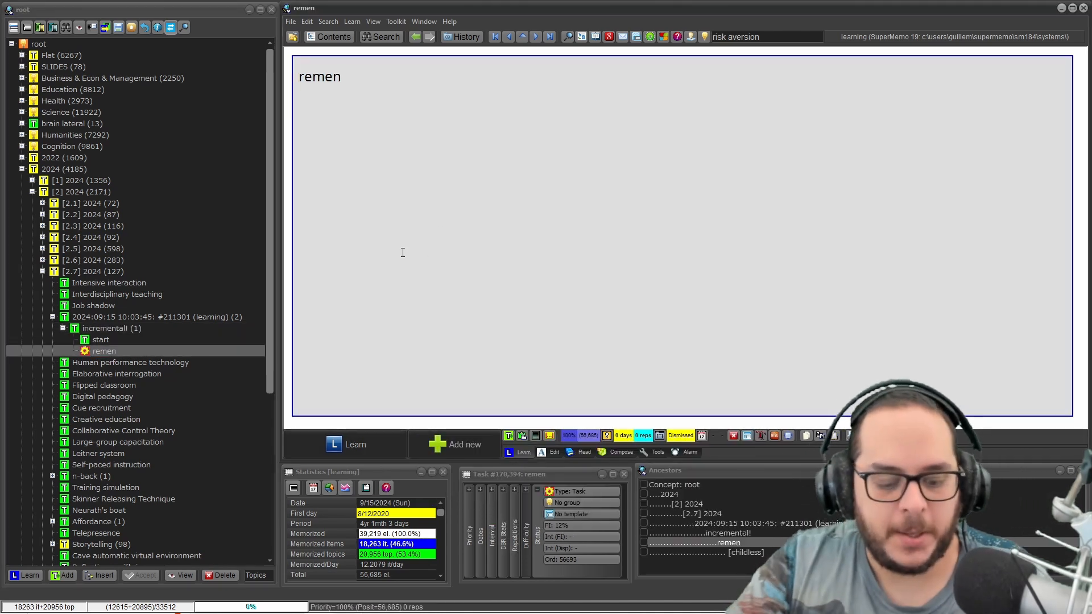
pyautogui.hotkey('ctrl', 'shift', 'p')
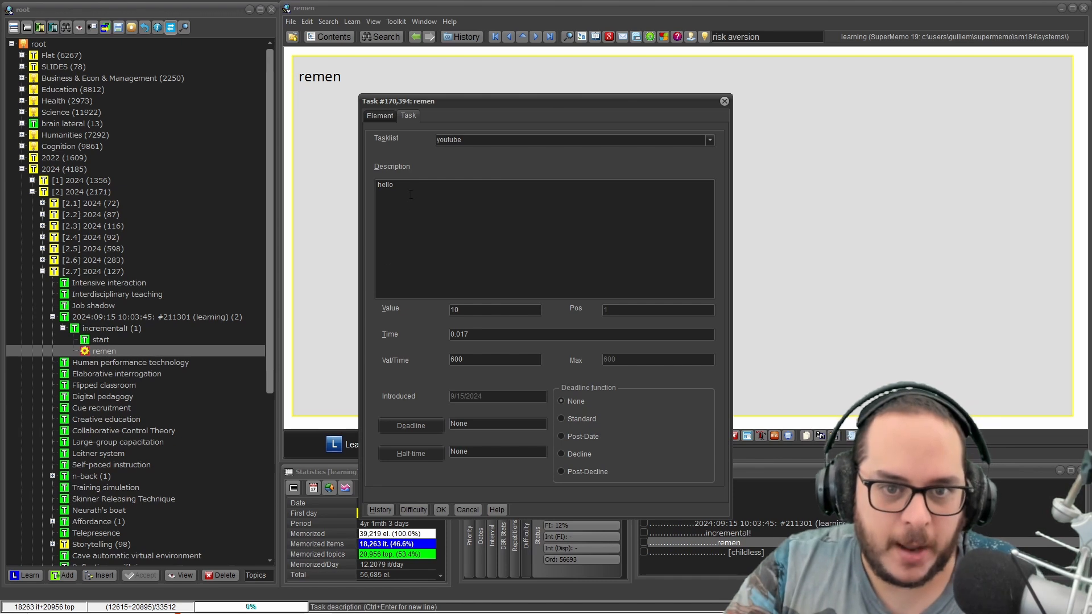
pyautogui.press('Escape')
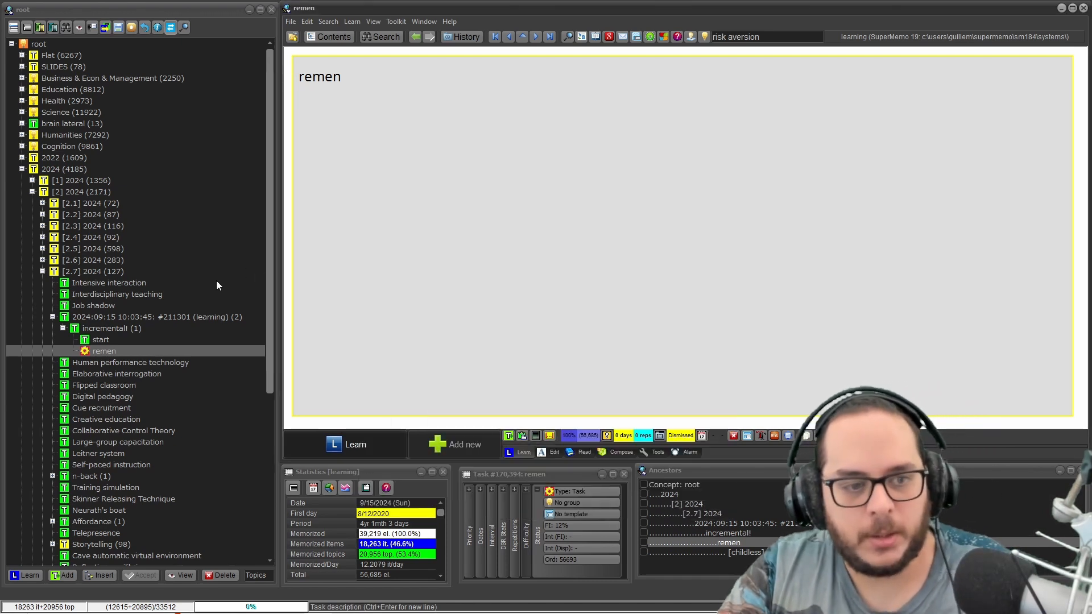
# Step: Add a new empty topic under the "remen" task in the contents tree
pyautogui.rightClick(118, 351)
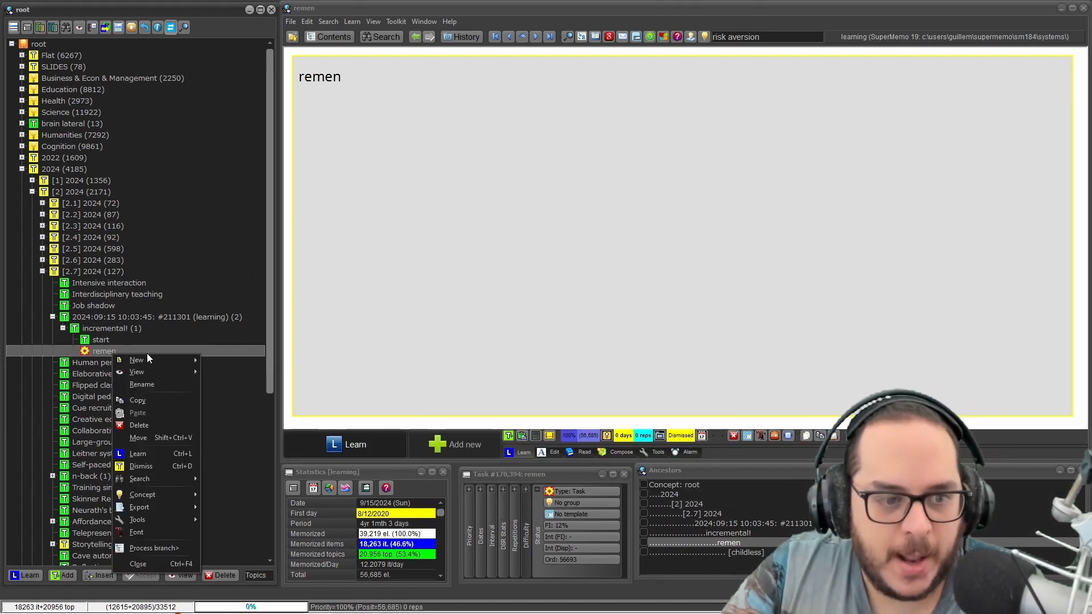
pyautogui.moveTo(152, 361)
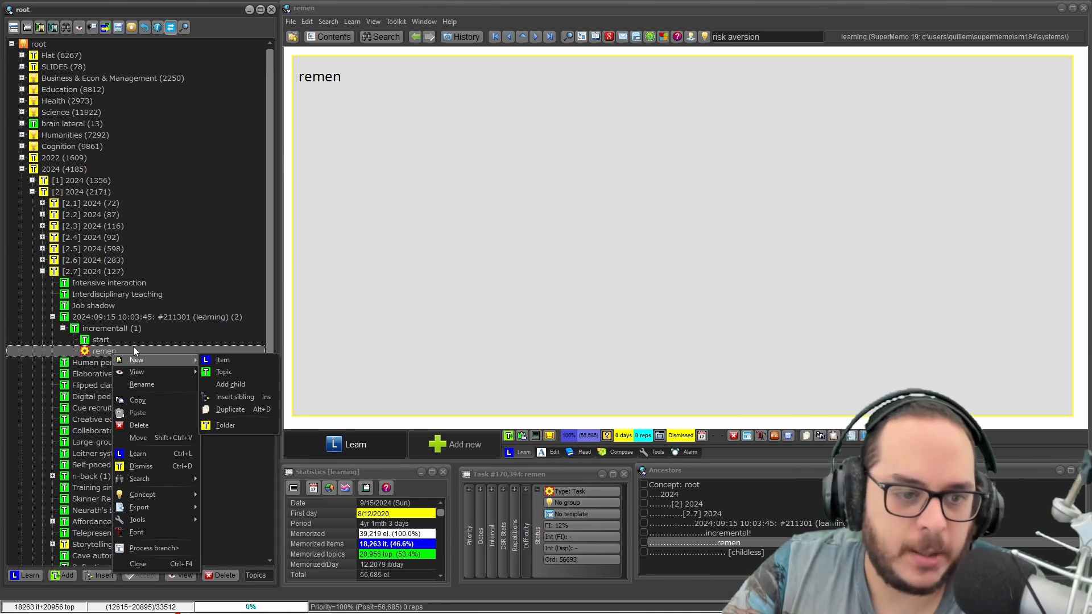
pyautogui.click(230, 370)
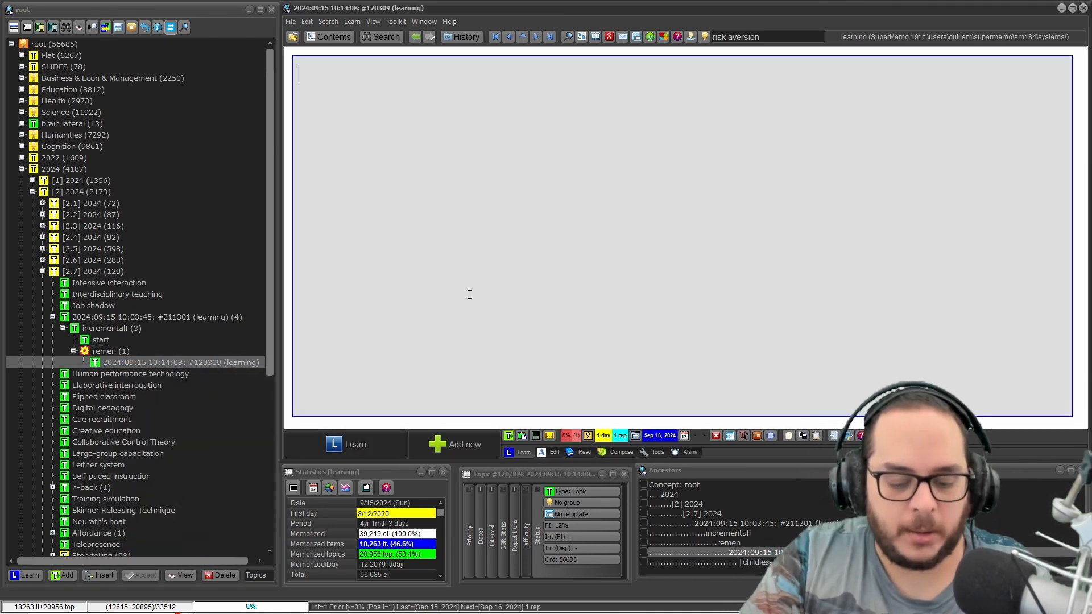
# Step: Convert the new empty topic to a task in the youtube tasklist, keeping its default description
pyautogui.hotkey('ctrl', 'shift', 'p')
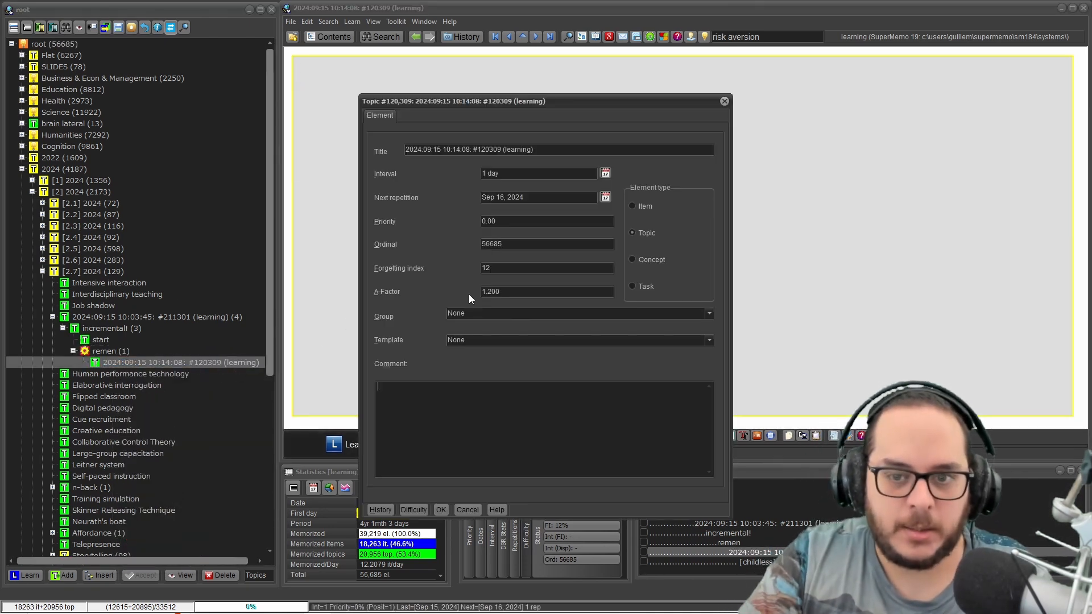
pyautogui.click(644, 285)
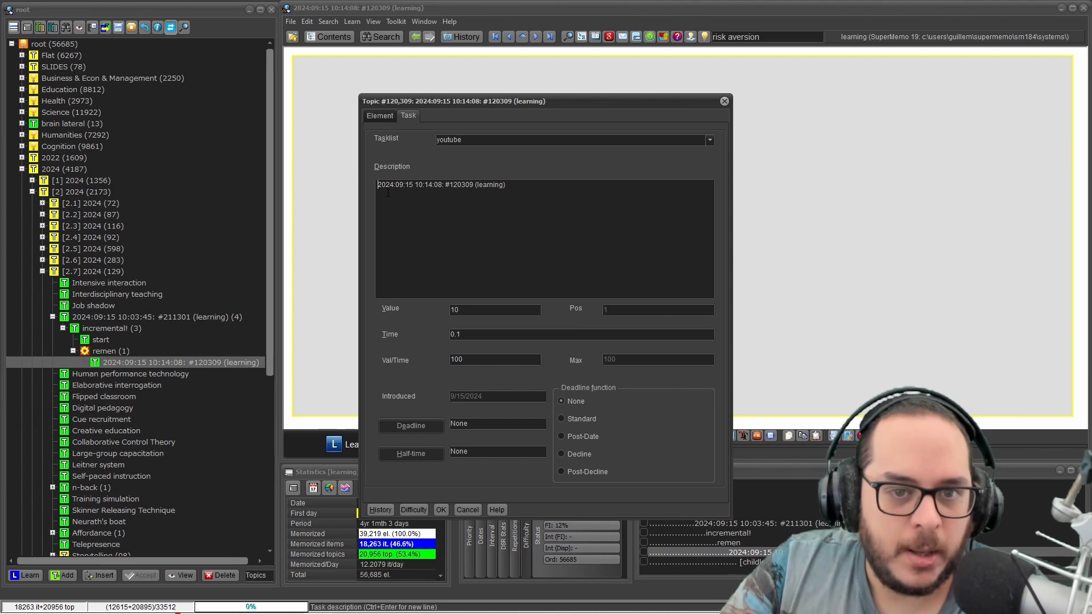
pyautogui.moveTo(379, 185); pyautogui.dragTo(526, 182)
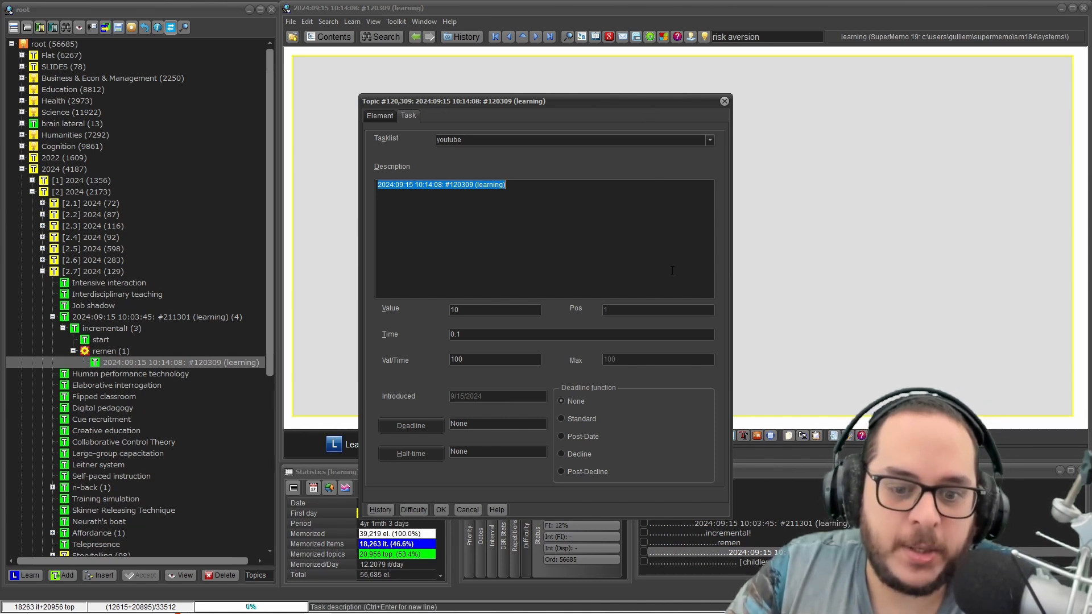
pyautogui.click(445, 513)
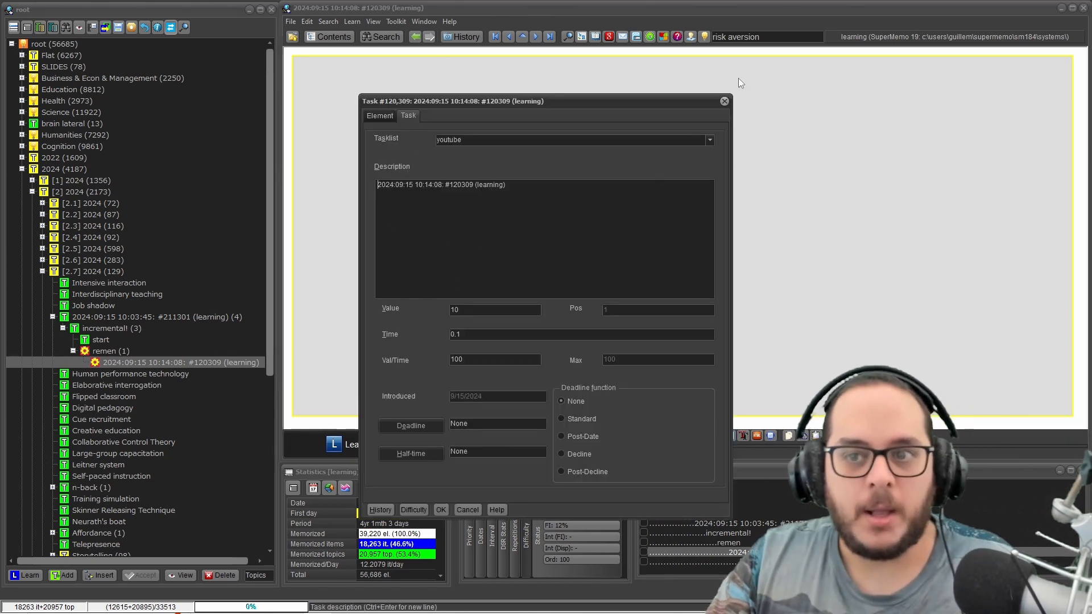
pyautogui.click(723, 101)
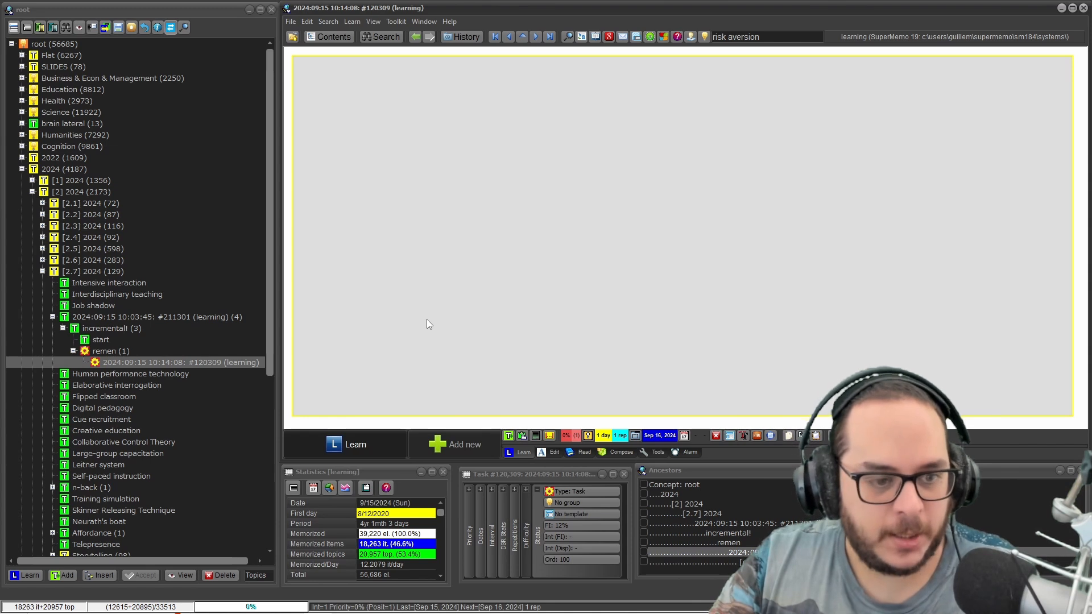
# Step: Duplicate the empty task under "remen", and set the original task's description to "hello" in its parameters
pyautogui.hotkey('alt', 'd')
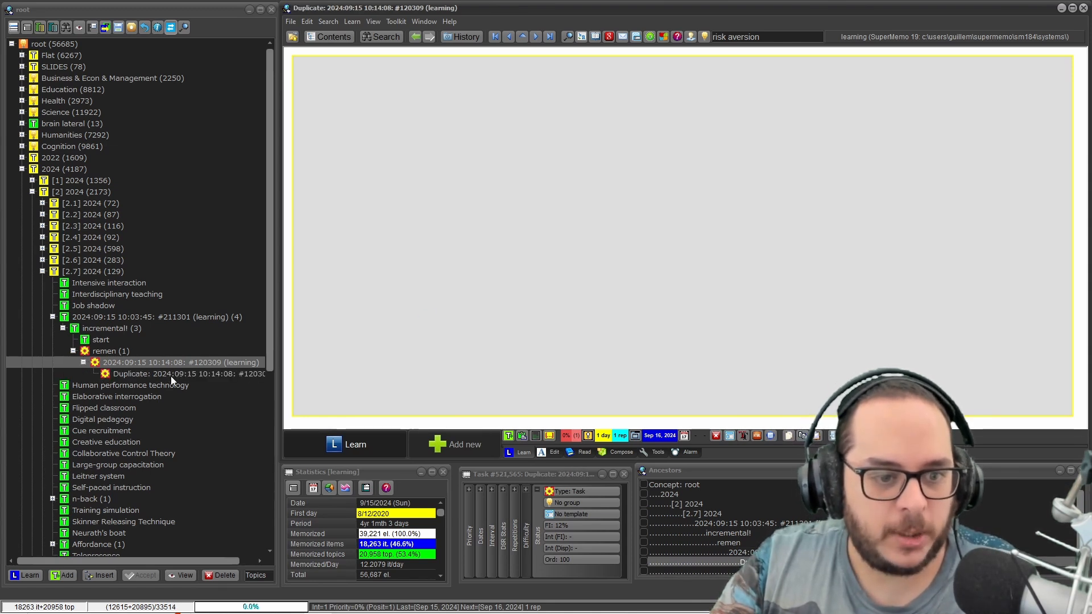
pyautogui.click(171, 376)
pyautogui.hotkey('ctrl', 'shift', 'p')
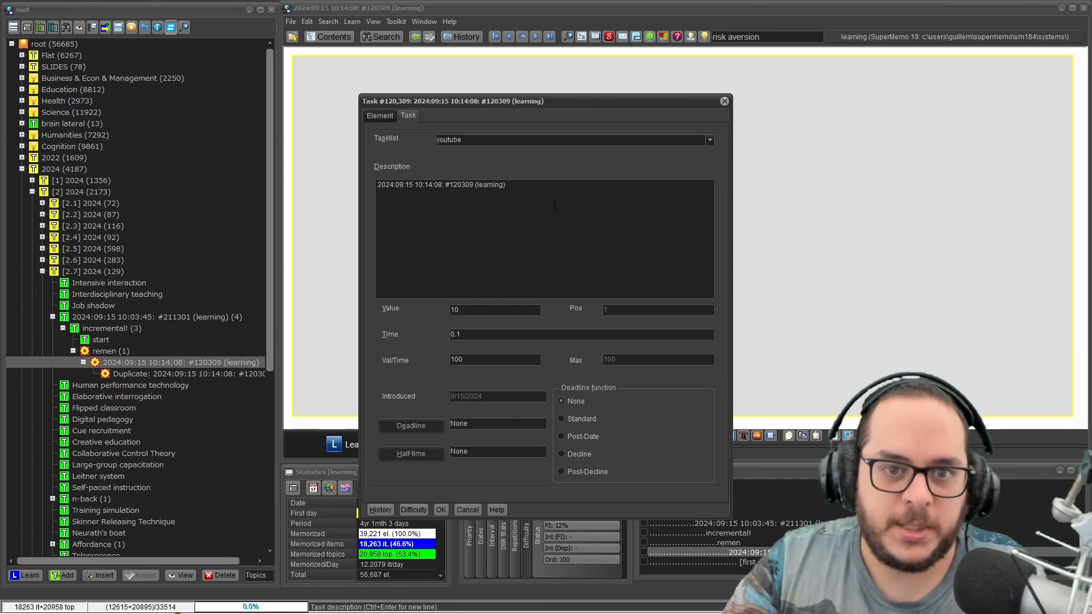
pyautogui.moveTo(512, 186); pyautogui.dragTo(377, 185)
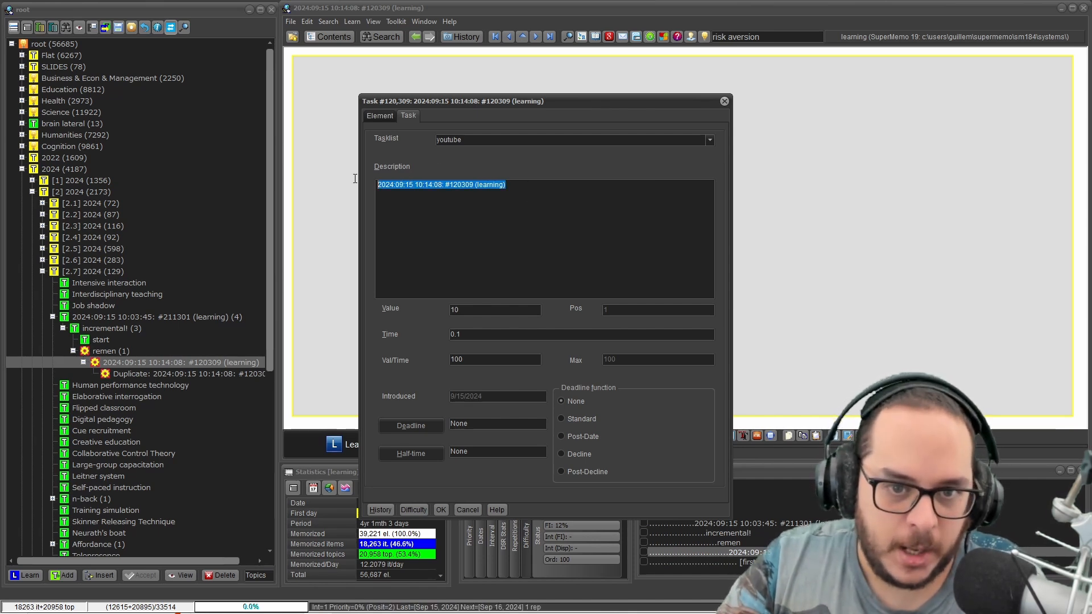
pyautogui.write('hello')
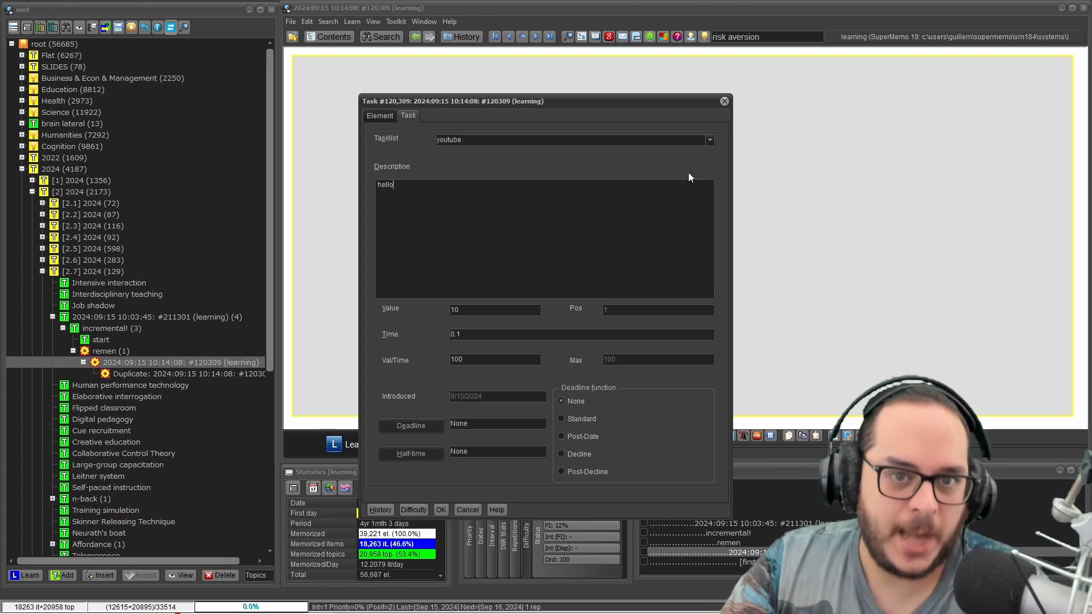
pyautogui.click(442, 509)
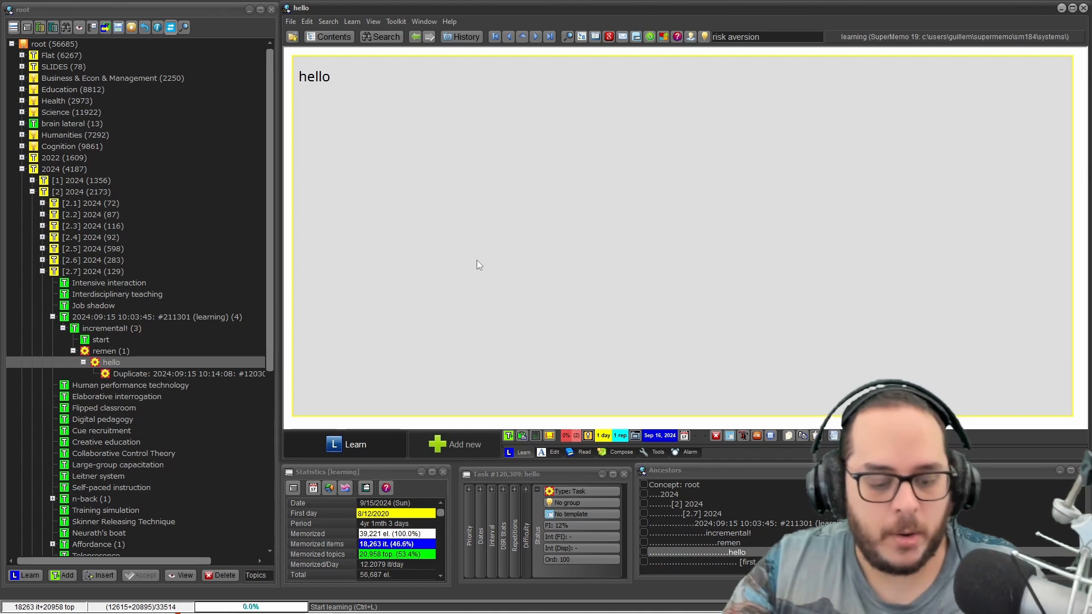
pyautogui.hotkey('ctrl', 'shift', 'p')
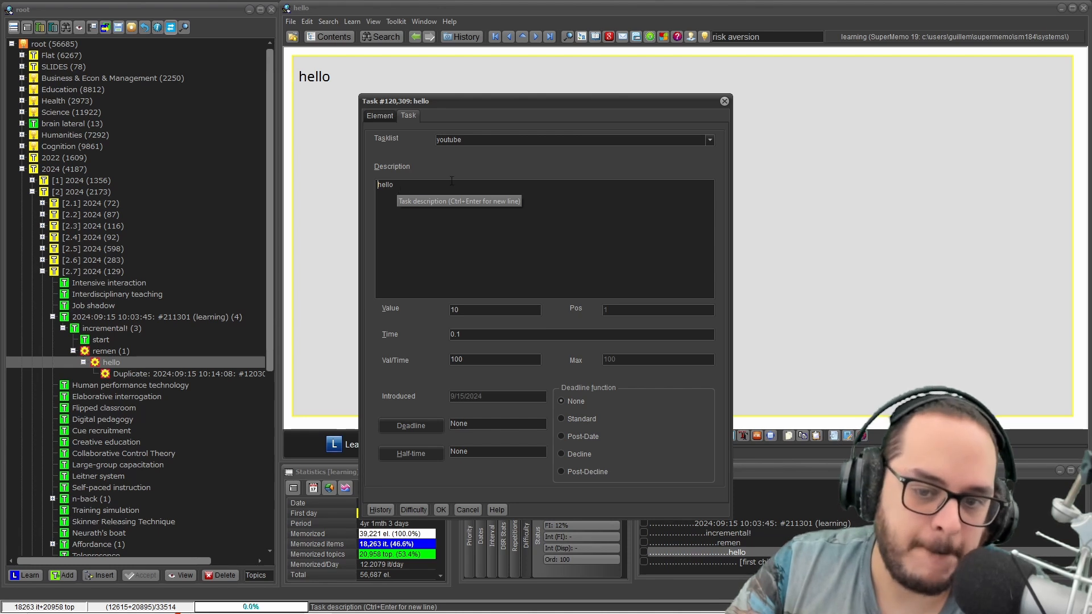
pyautogui.press('Escape')
# Step: Replace the duplicate under "hello" with a new empty topic and convert it to a youtube task, keeping the default description
pyautogui.click(161, 372)
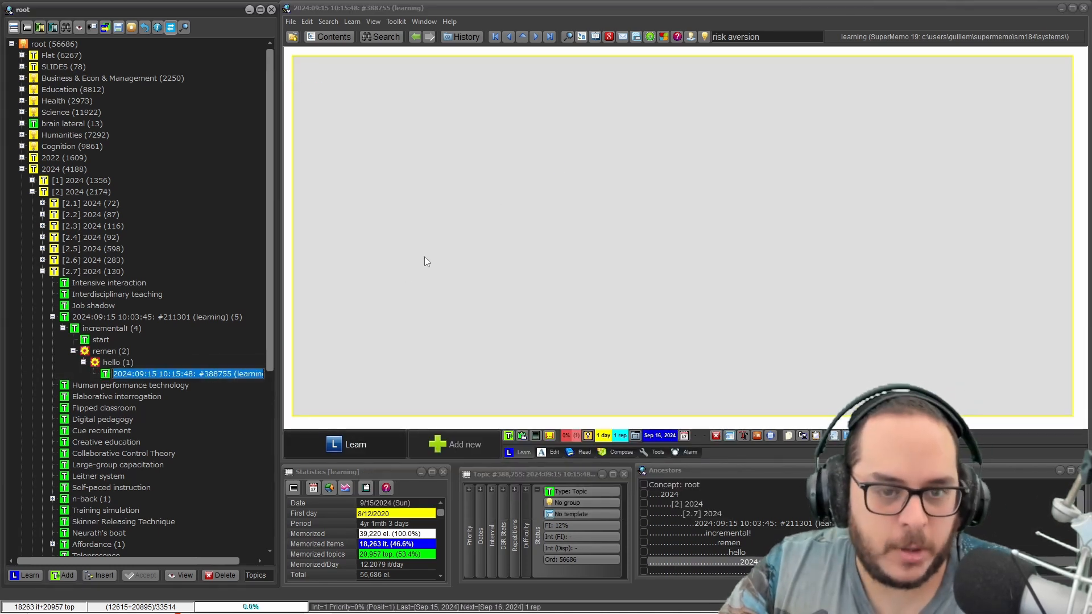
pyautogui.click(398, 273)
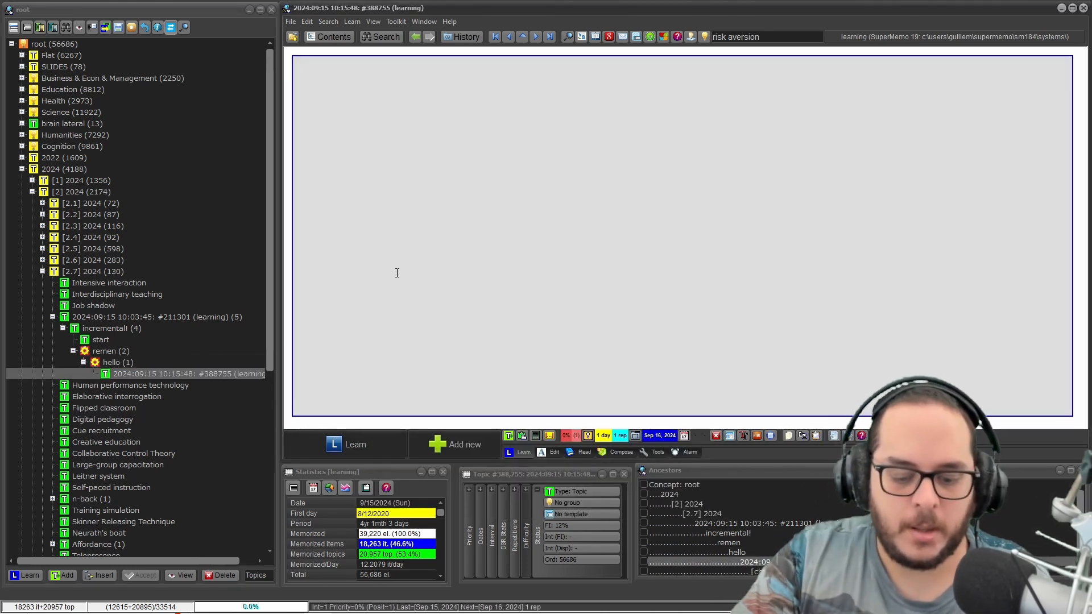
pyautogui.hotkey('ctrl', 'shift', 'p')
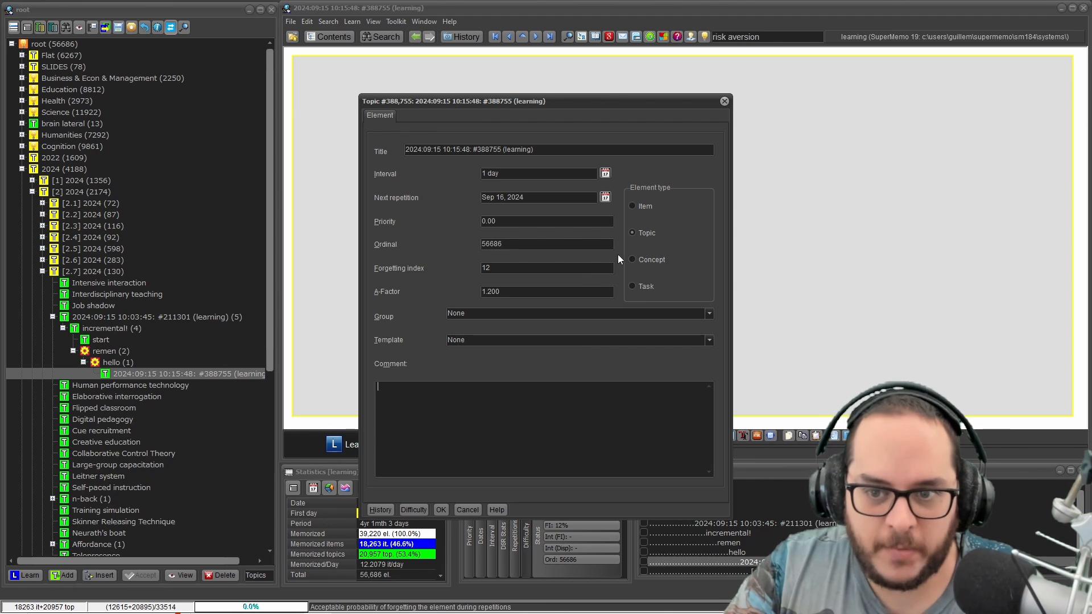
pyautogui.click(640, 283)
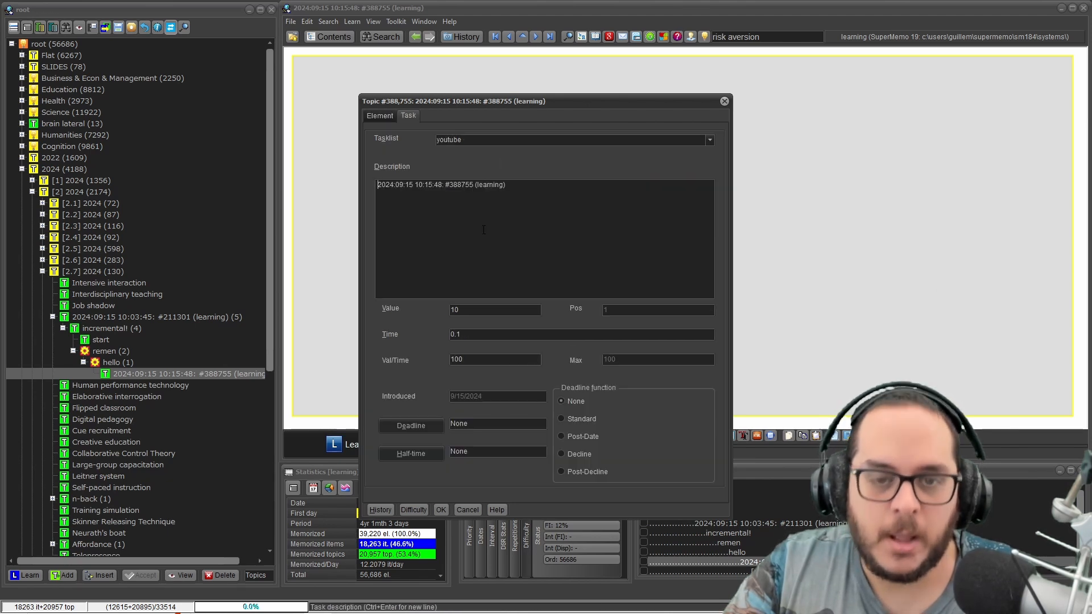
pyautogui.click(442, 509)
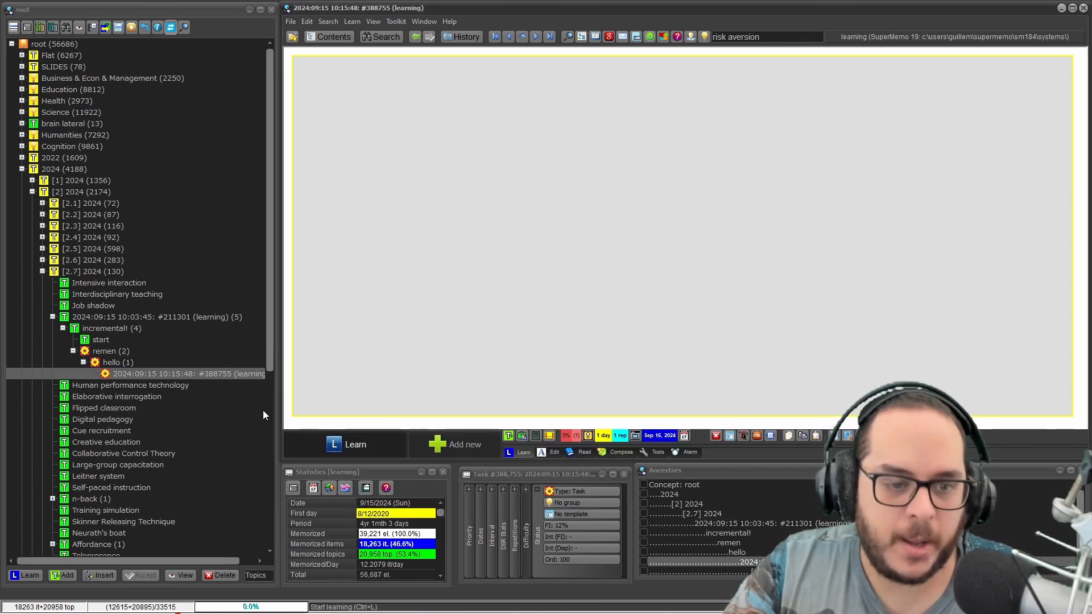
# Step: Set the title of the new task under "hello" to "hello from the title" and save it
pyautogui.hotkey('ctrl', 'shift', 'p')
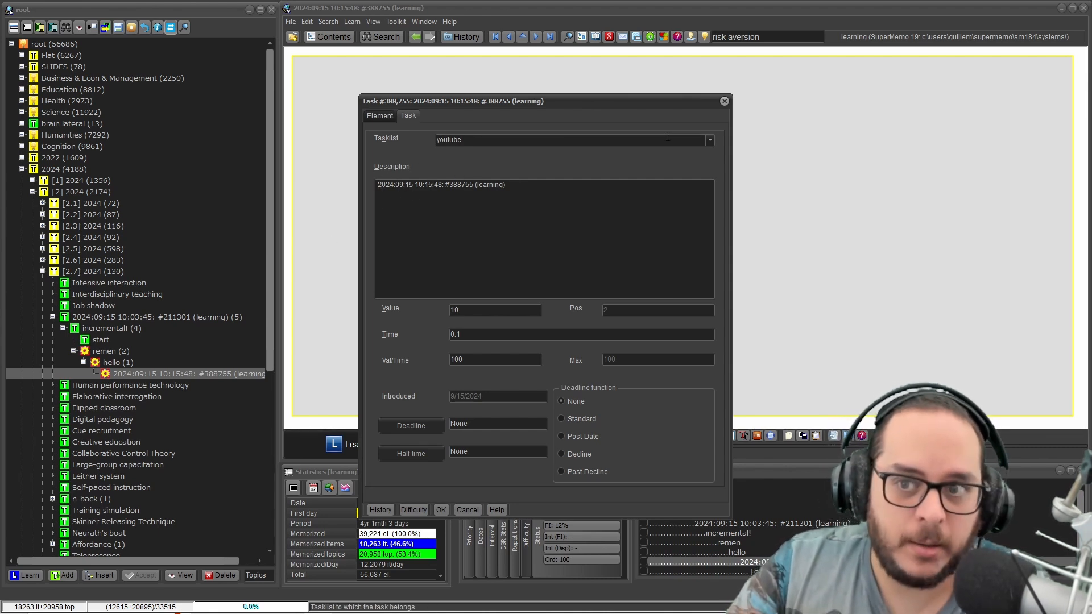
pyautogui.click(378, 116)
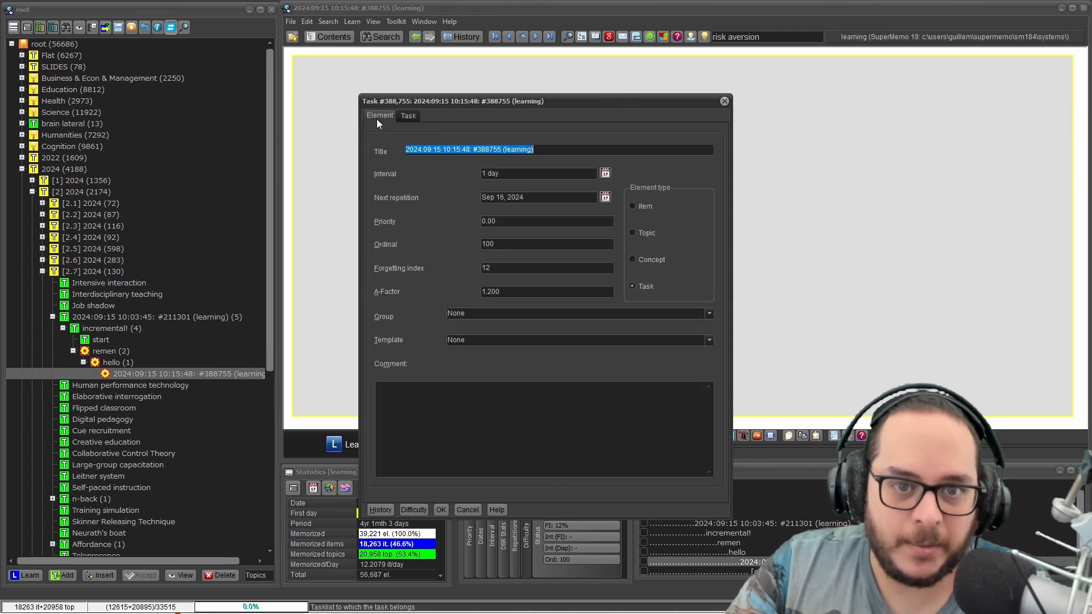
pyautogui.moveTo(542, 142); pyautogui.dragTo(368, 141)
pyautogui.write('hello ')
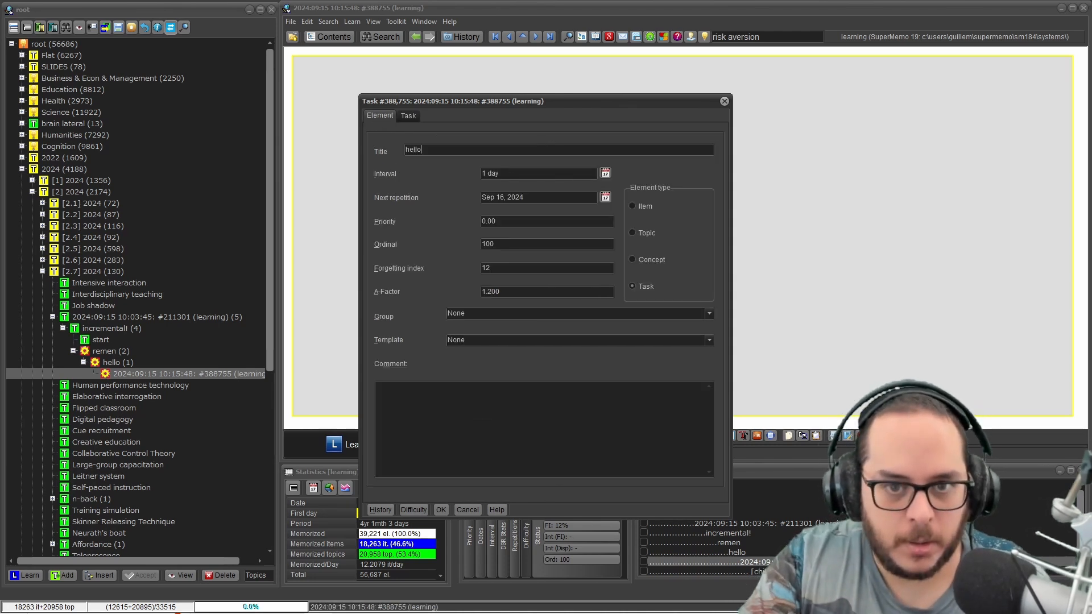
pyautogui.write('from the ')
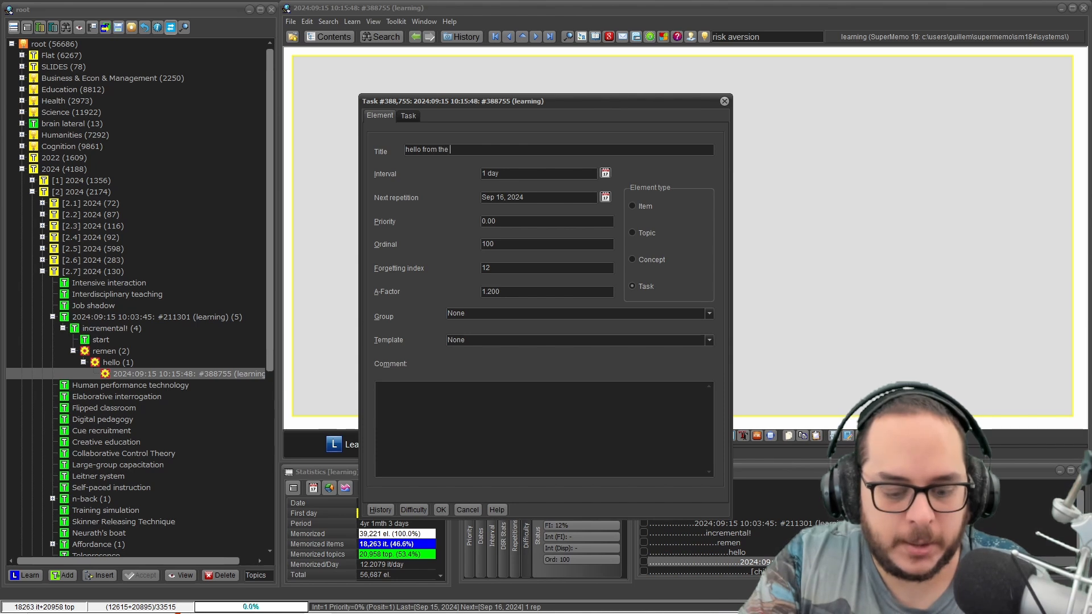
pyautogui.write('title')
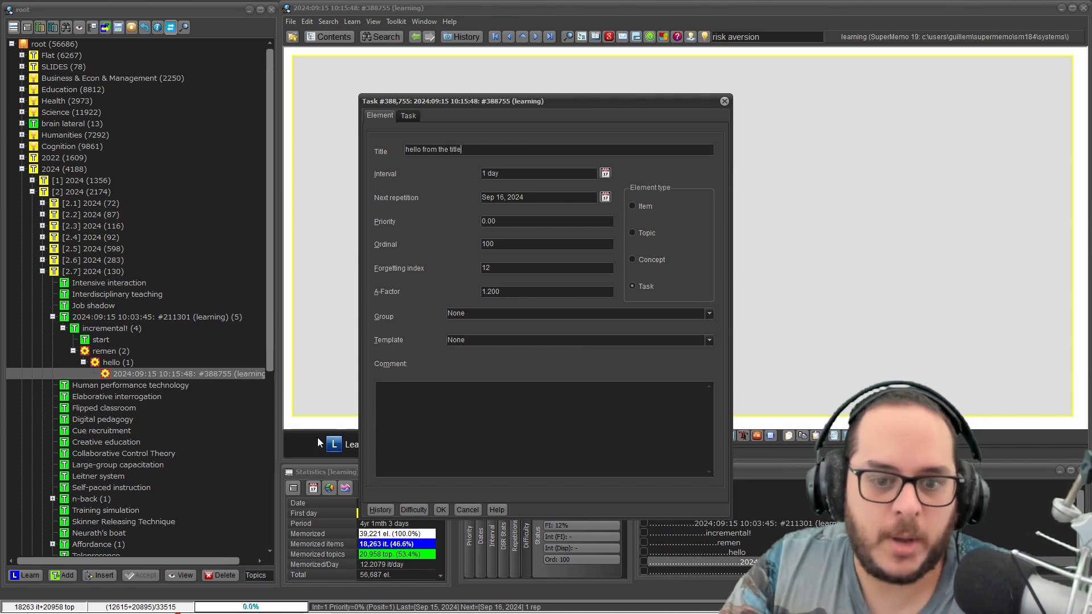
pyautogui.click(440, 509)
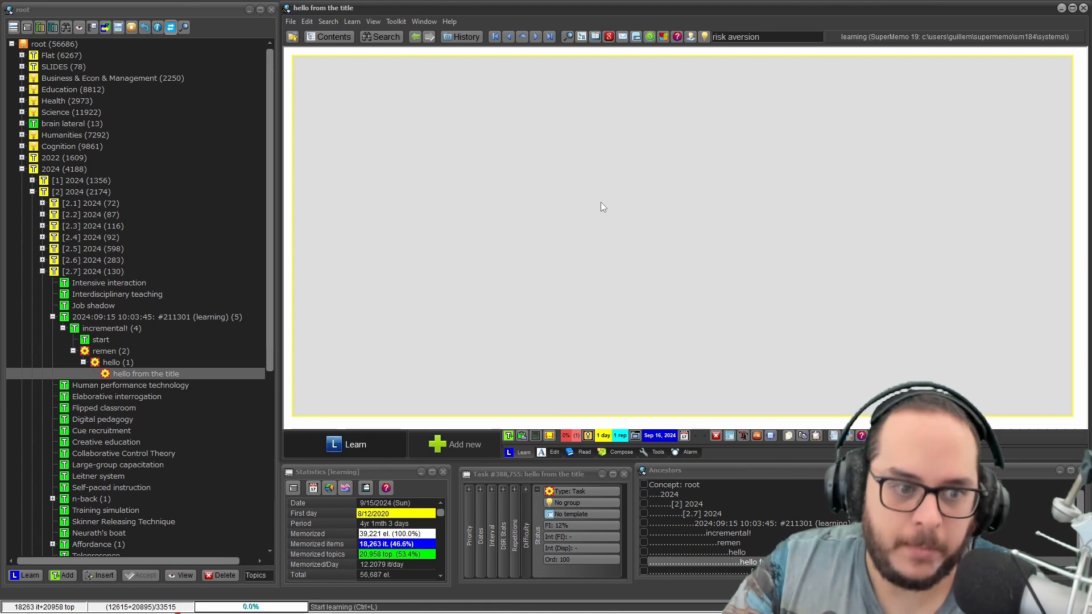
# Step: Check the description of the "hello from the title" task against its title
pyautogui.hotkey('ctrl', 'shift', 'p')
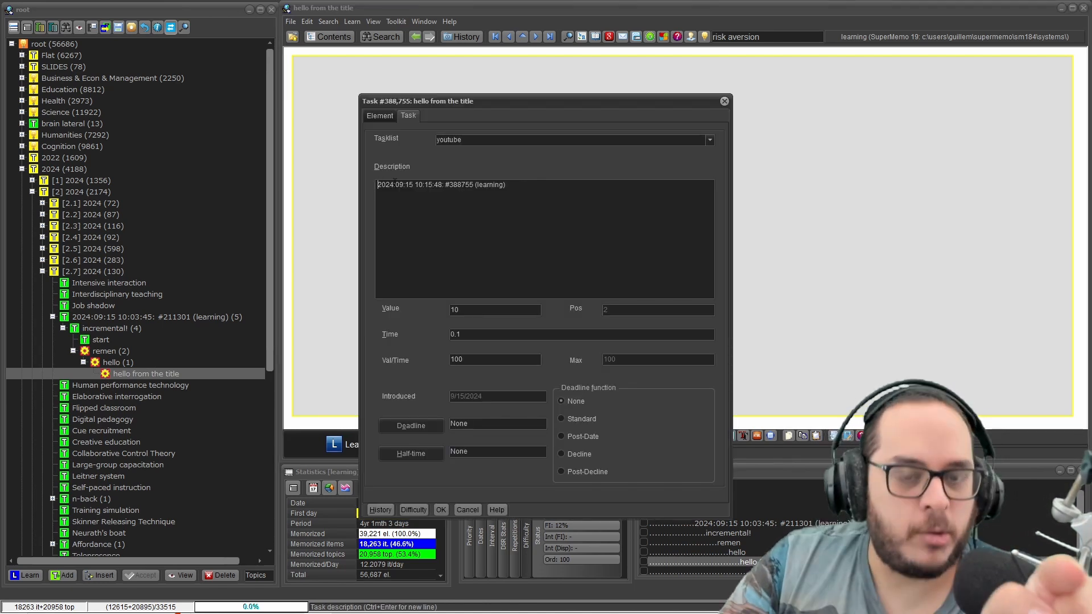
pyautogui.moveTo(378, 185); pyautogui.dragTo(520, 188)
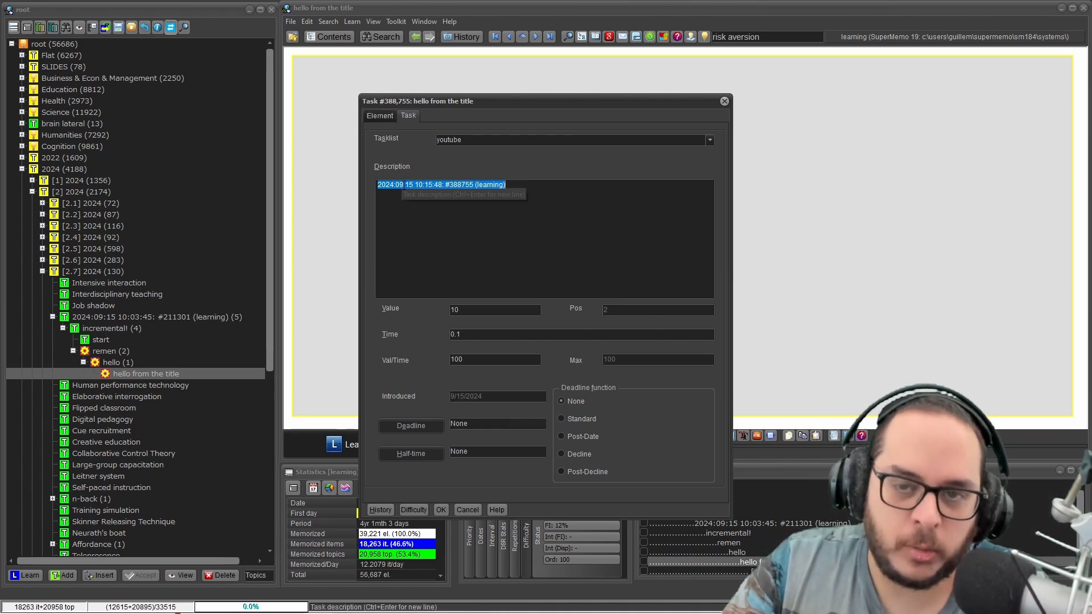
pyautogui.click(427, 199)
pyautogui.moveTo(527, 184); pyautogui.dragTo(367, 173)
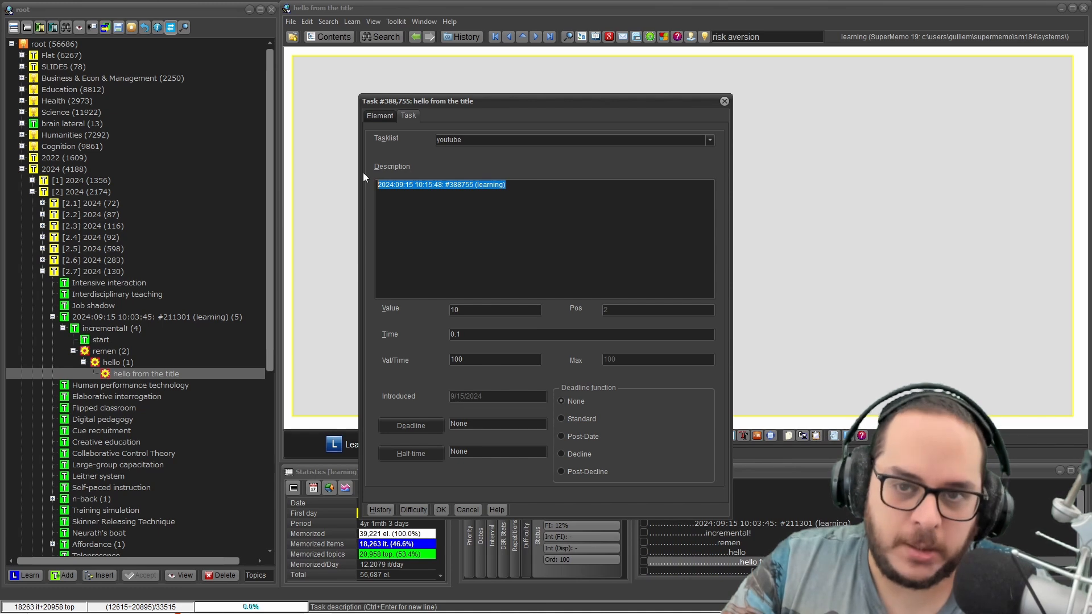
pyautogui.click(724, 101)
# Step: Add a new empty topic under the "hello from the title" task and open its parameters
pyautogui.rightClick(132, 371)
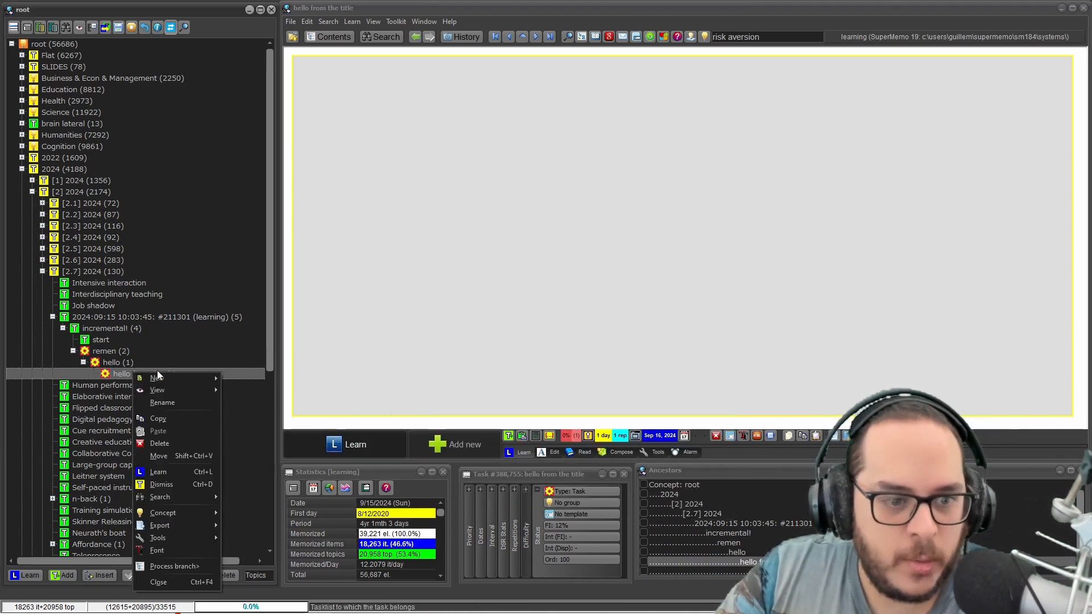
pyautogui.moveTo(164, 379)
pyautogui.click(247, 390)
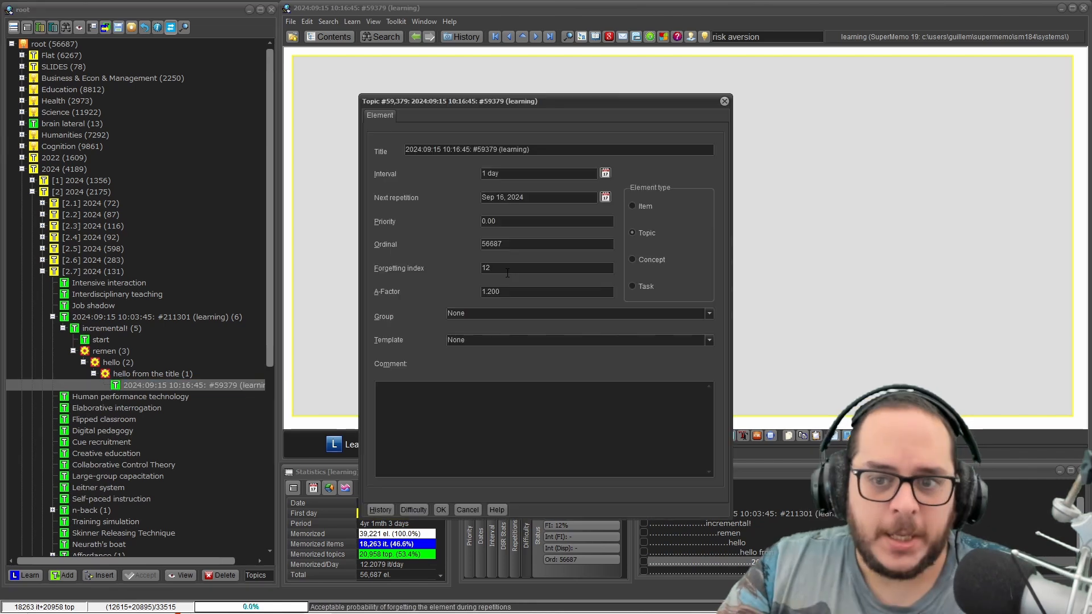
# Step: Try the Task type on the new topic, compare its default description with its title, and discard the change
pyautogui.click(640, 288)
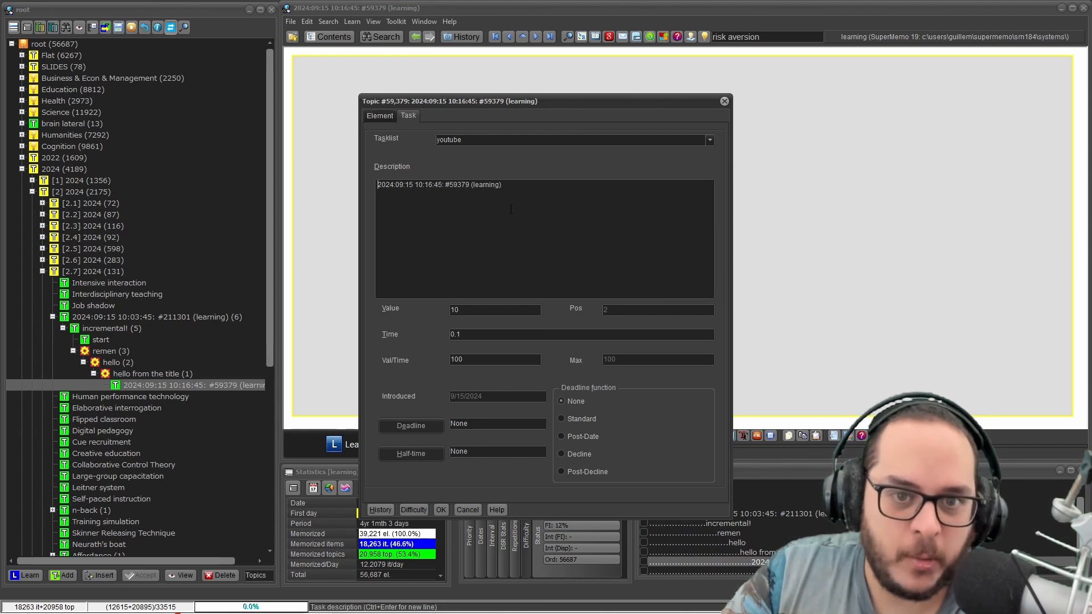
pyautogui.moveTo(522, 188); pyautogui.dragTo(340, 179)
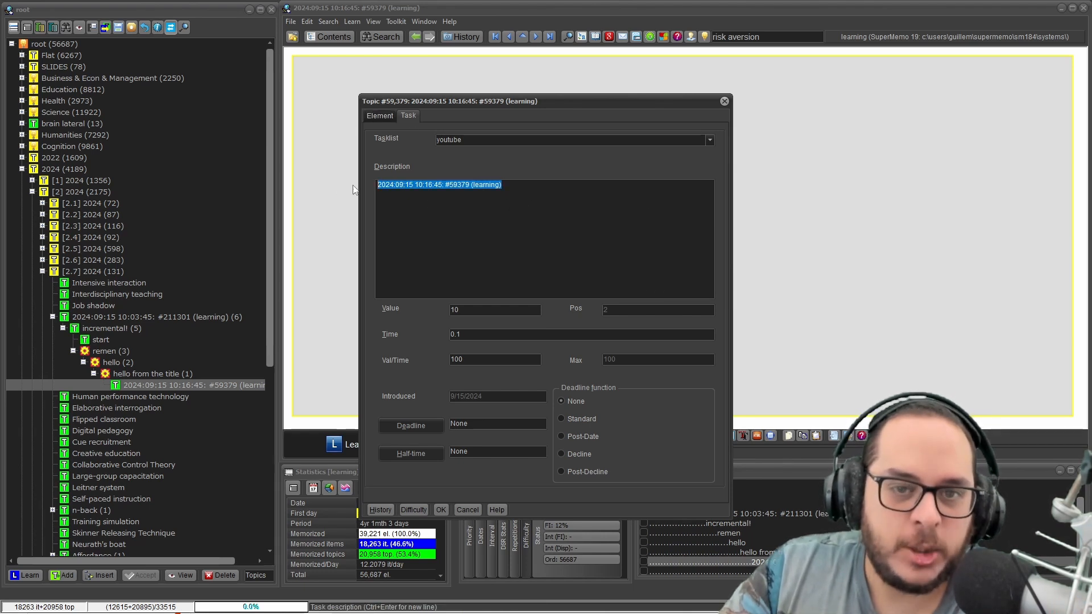
pyautogui.click(384, 117)
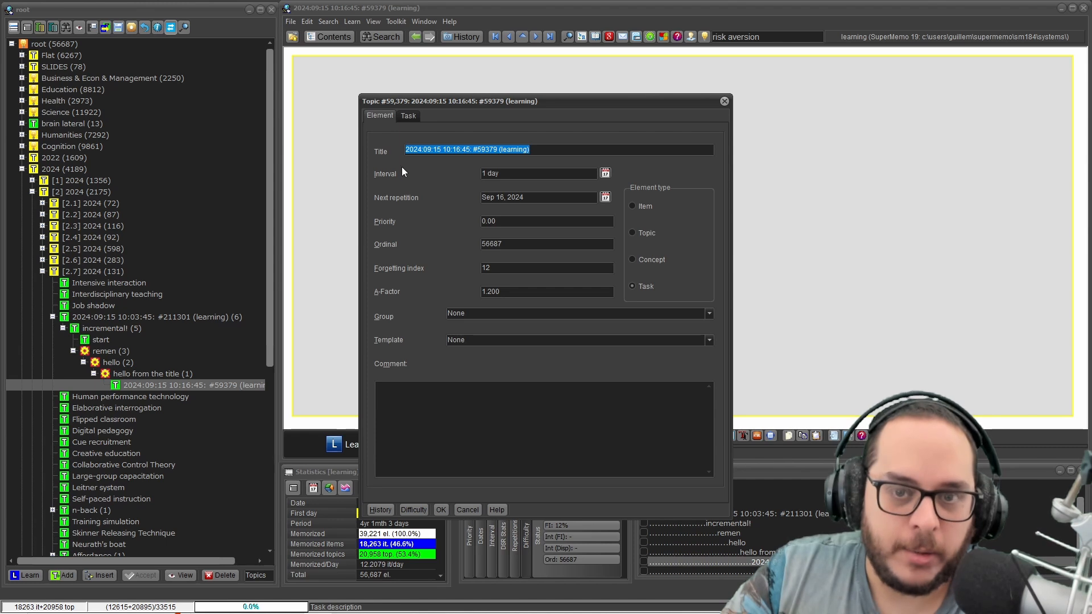
pyautogui.click(472, 506)
# Step: Add another empty topic beneath the untitled topic and enter "hello topic" as its title
pyautogui.rightClick(158, 385)
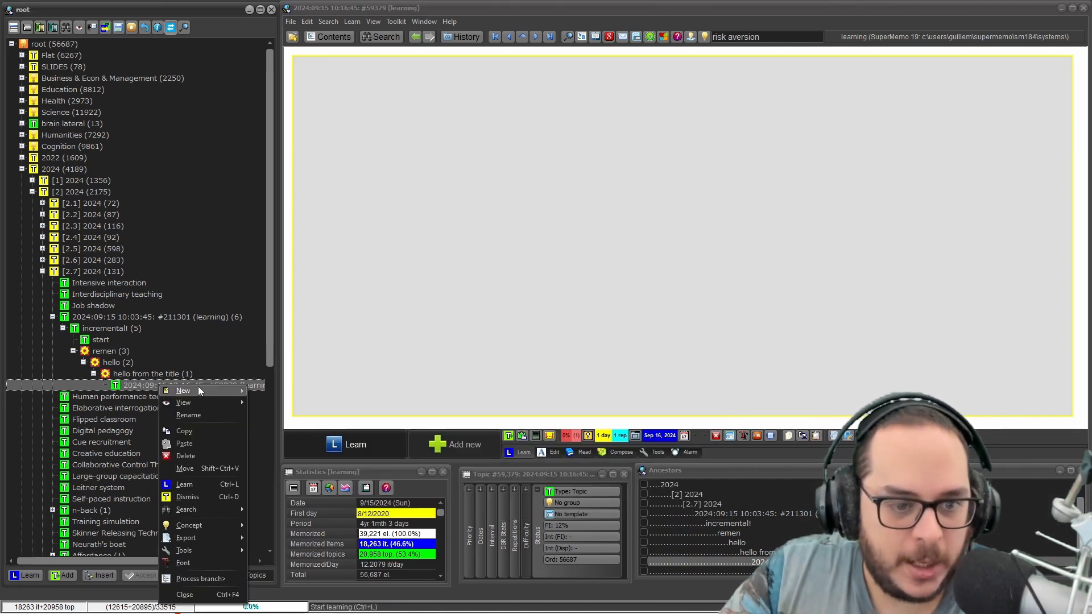
pyautogui.moveTo(228, 390)
pyautogui.click(277, 415)
pyautogui.moveTo(566, 150); pyautogui.dragTo(403, 150)
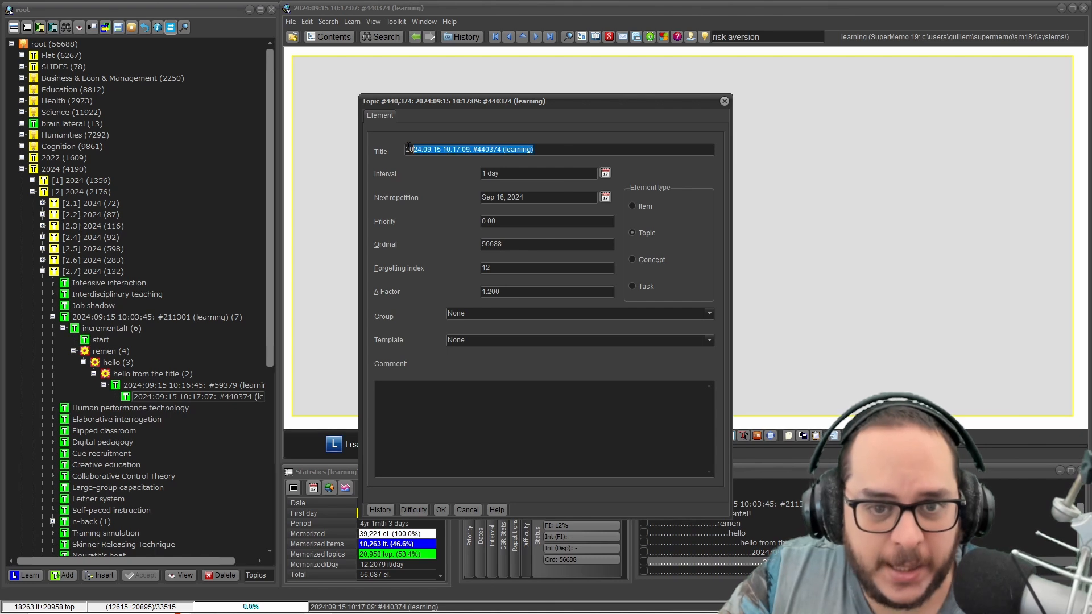
pyautogui.write('hello topic')
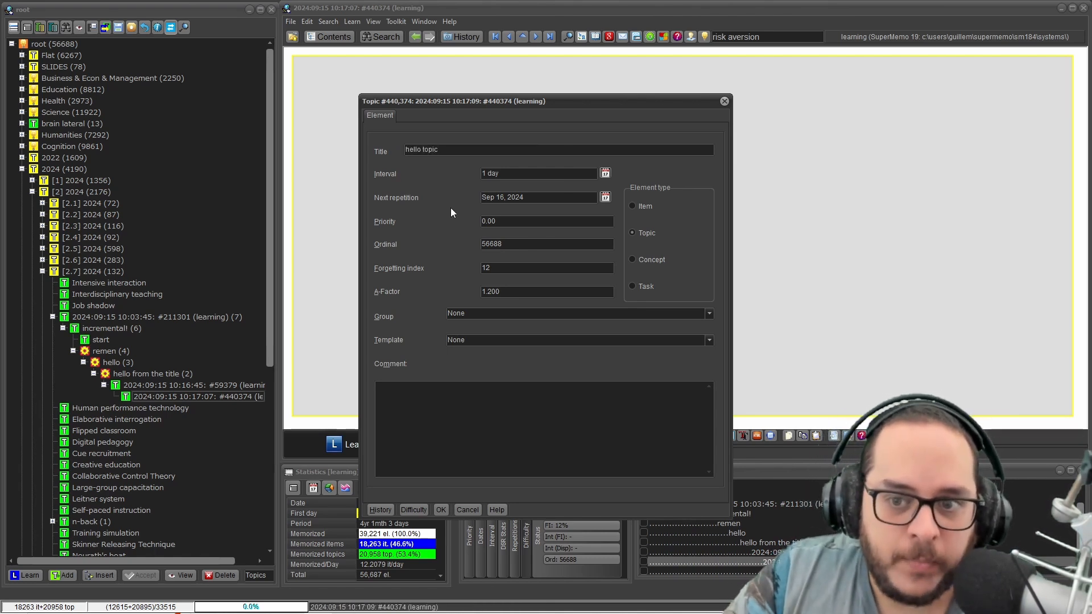
# Step: Convert the "hello topic" element to a task in the youtube tasklist, comparing its description and title before and after saving
pyautogui.click(646, 285)
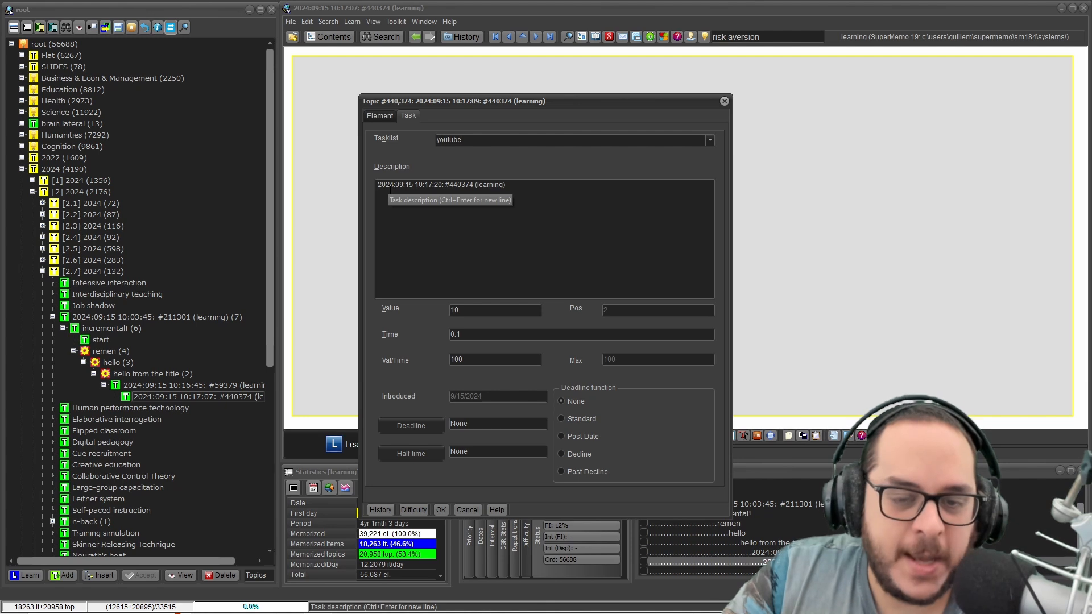
pyautogui.click(380, 116)
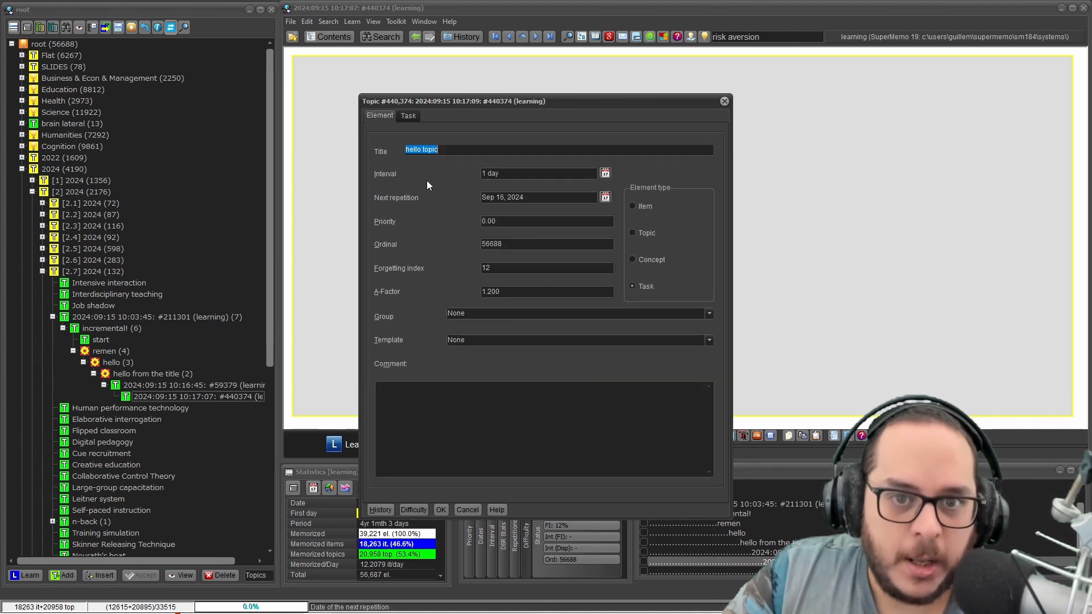
pyautogui.click(408, 117)
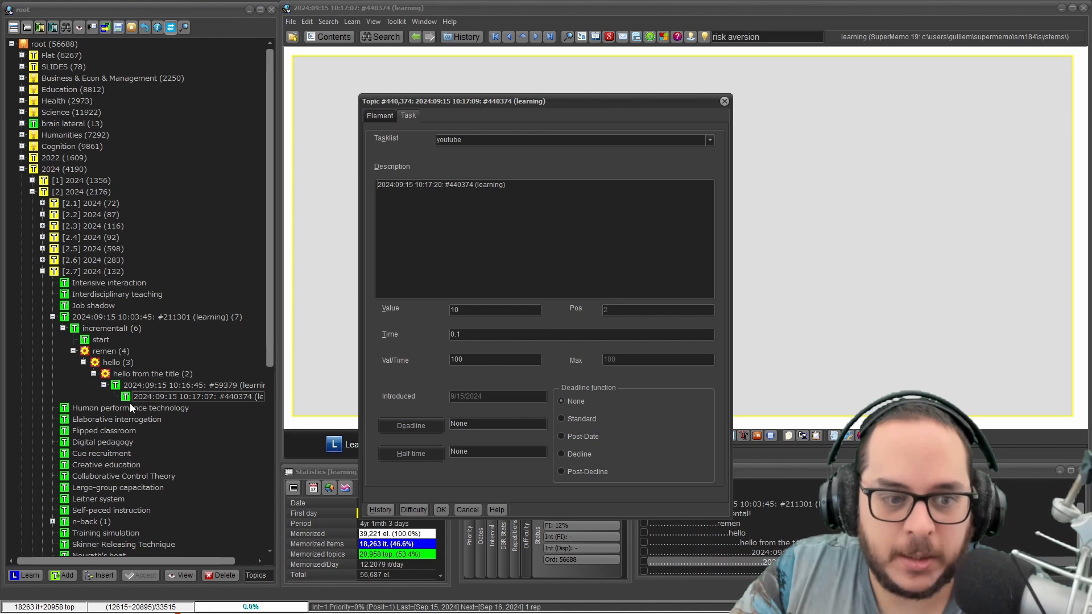
pyautogui.click(379, 115)
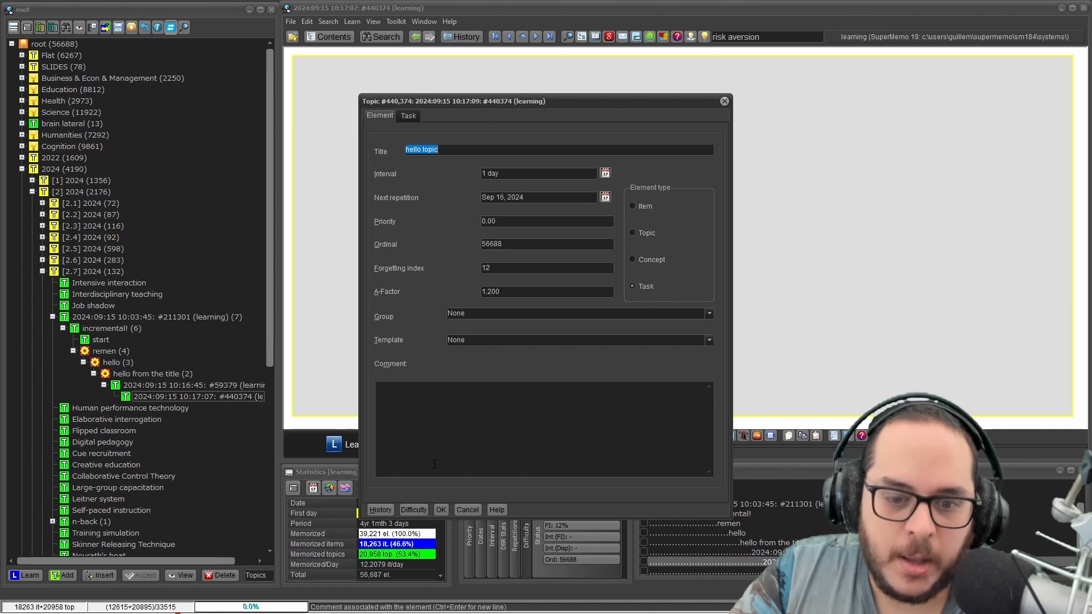
pyautogui.click(445, 511)
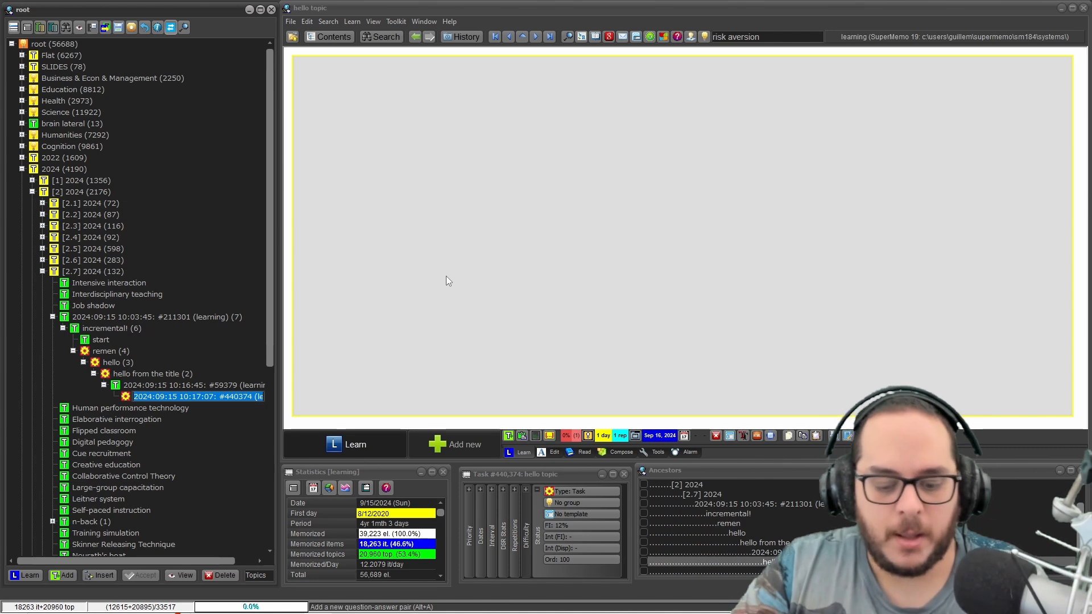
pyautogui.hotkey('ctrl', 'shift', 'p')
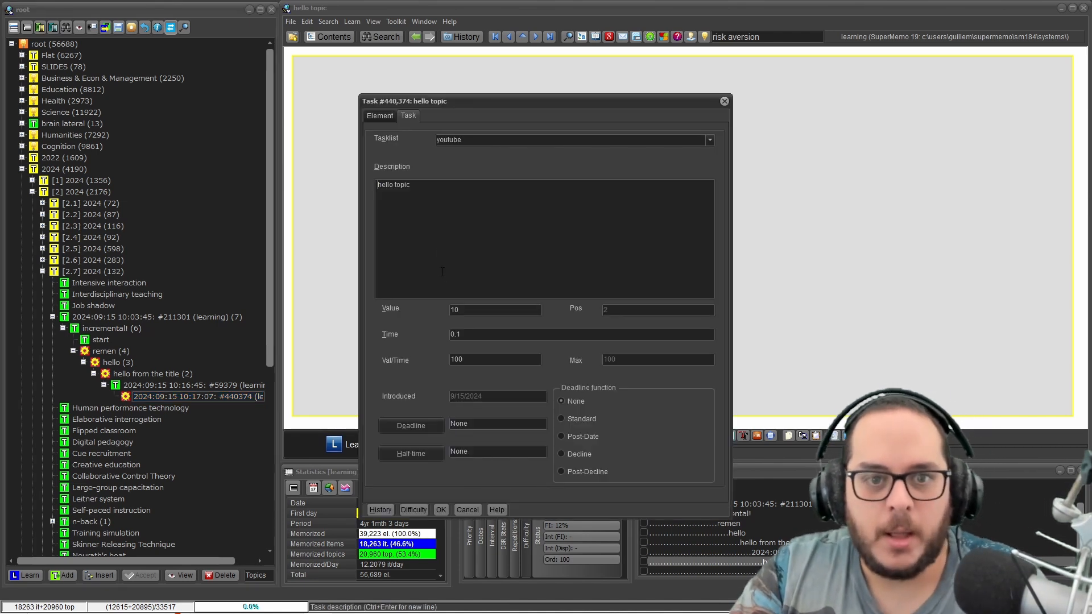
pyautogui.click(379, 115)
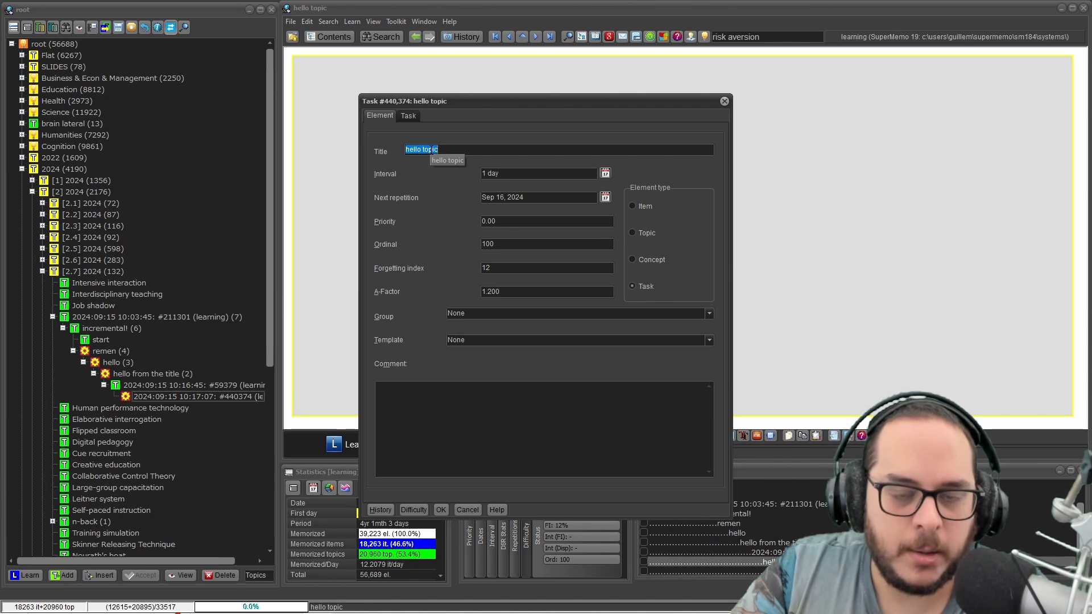
# Step: Compare the "hello topic" task's description with its title and accept its element parameters
pyautogui.click(408, 115)
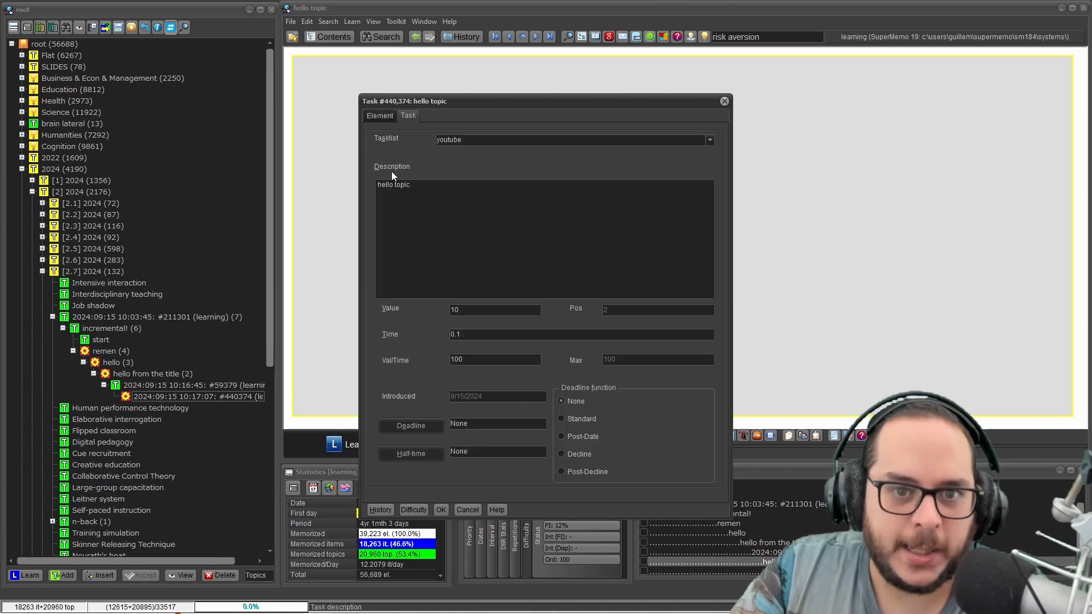
pyautogui.click(365, 112)
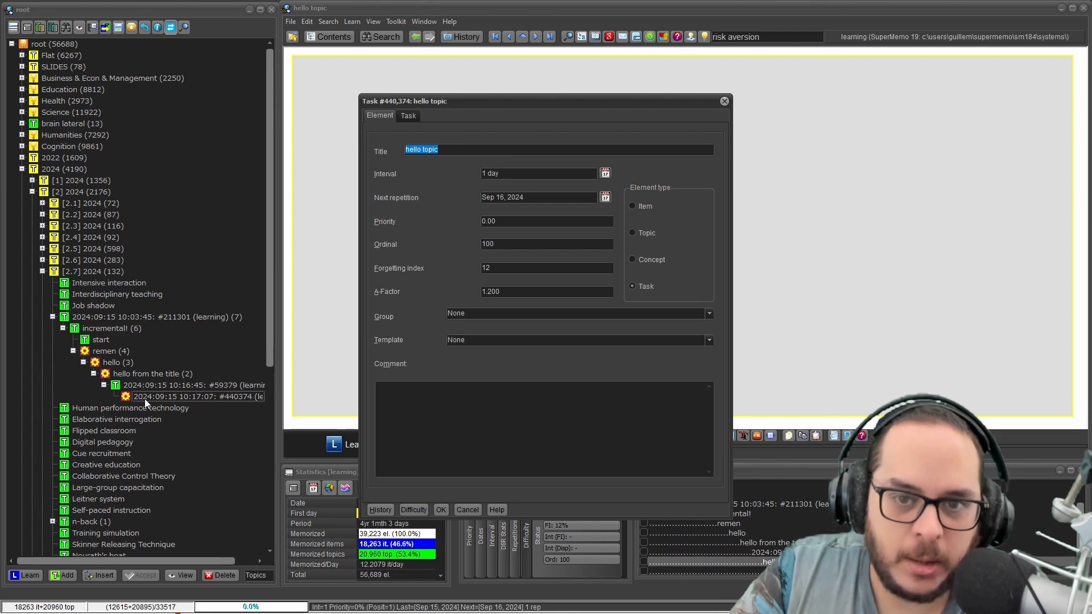
pyautogui.click(447, 507)
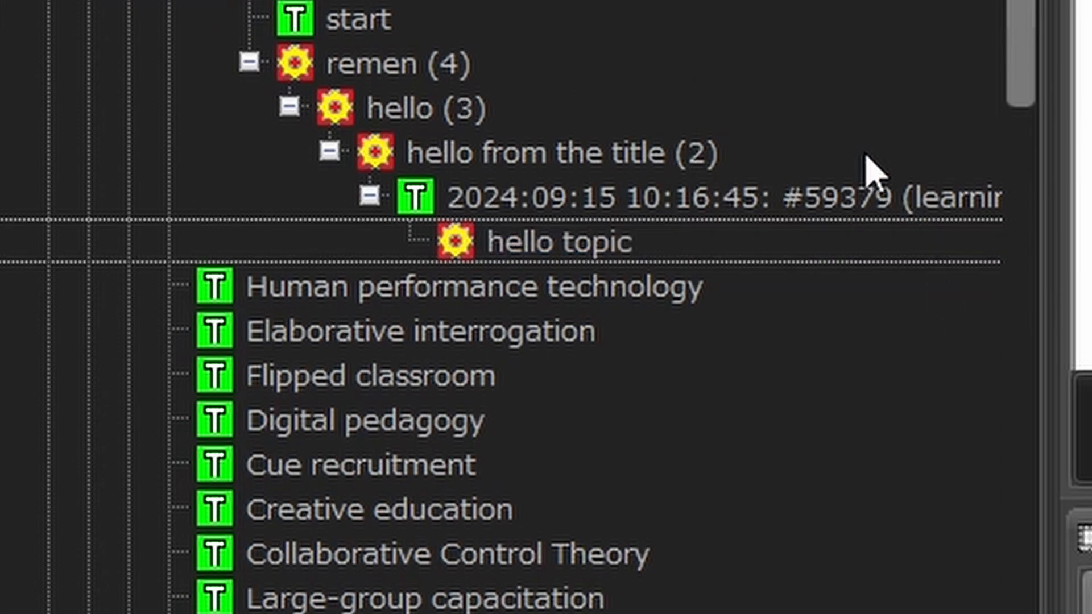
# Step: Inspect the untitled topic, its "hello topic" child and the Human contingency learning article through the contents tree
pyautogui.click(533, 193)
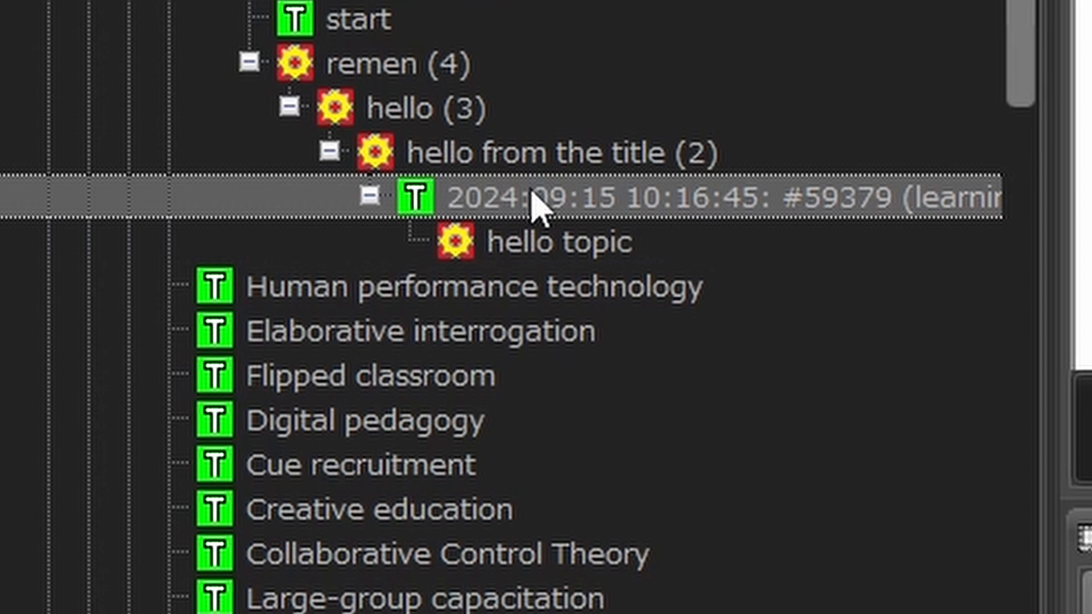
pyautogui.click(531, 206)
pyautogui.click(546, 240)
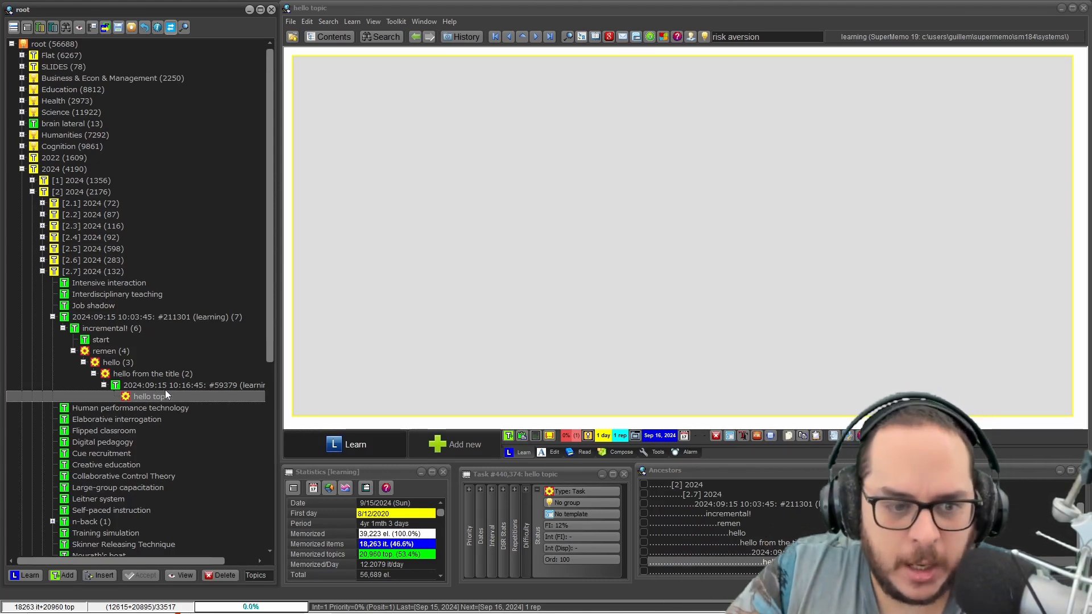
pyautogui.click(164, 385)
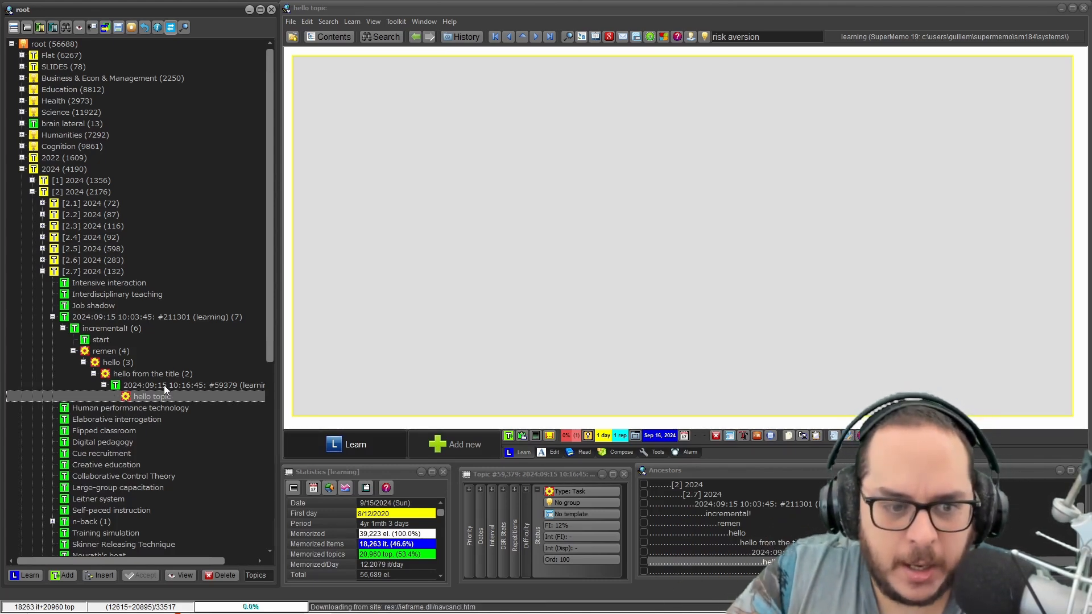
pyautogui.click(780, 181)
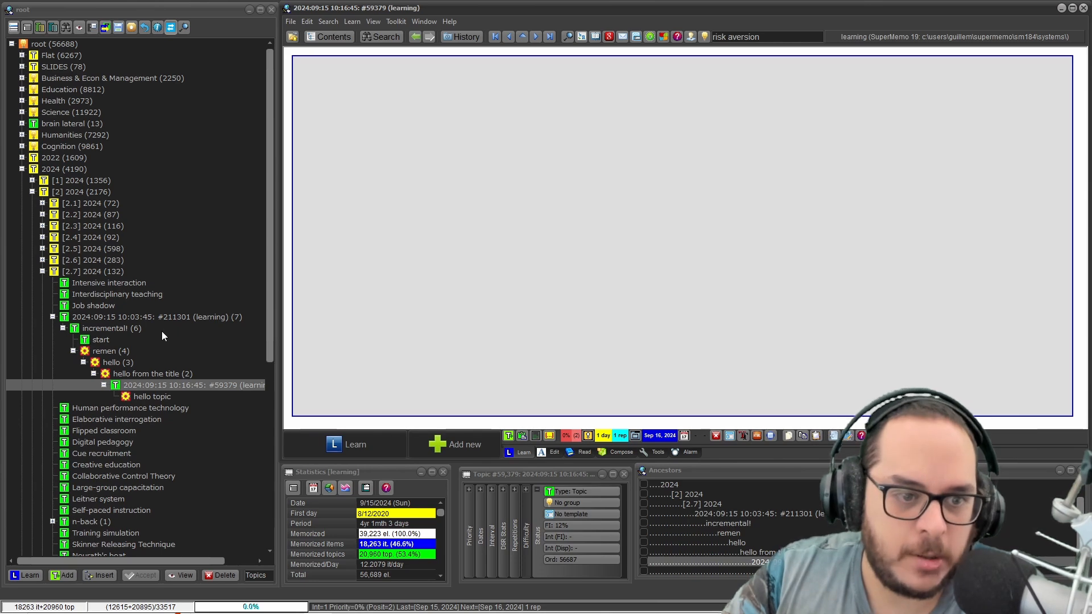
pyautogui.click(167, 317)
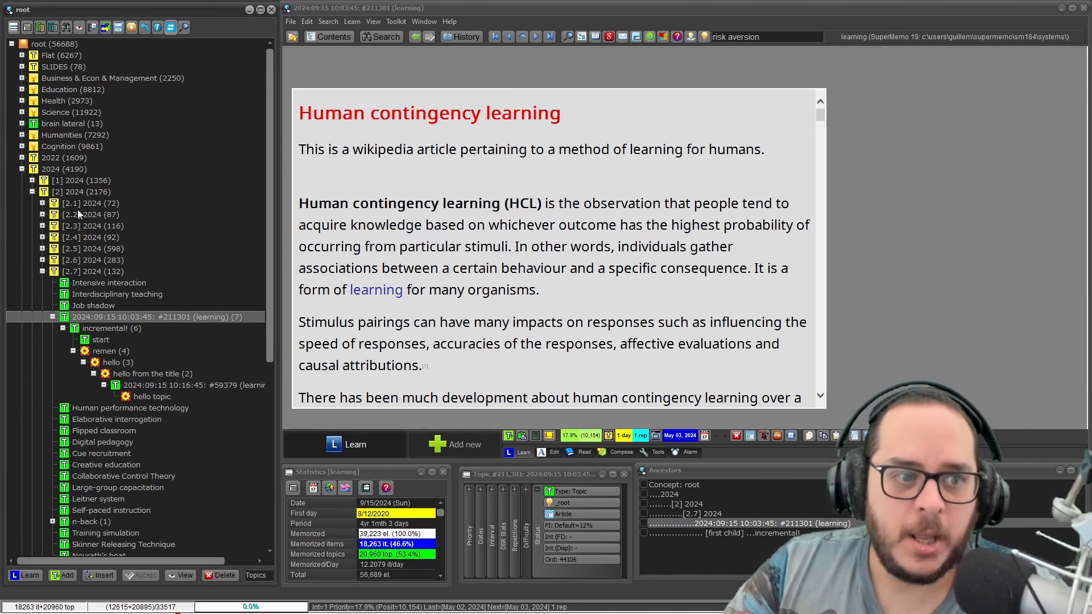
# Step: Examine how the 2024 branch is divided into numbered subfolders, going through the folders down to [2.4]
pyautogui.click(50, 168)
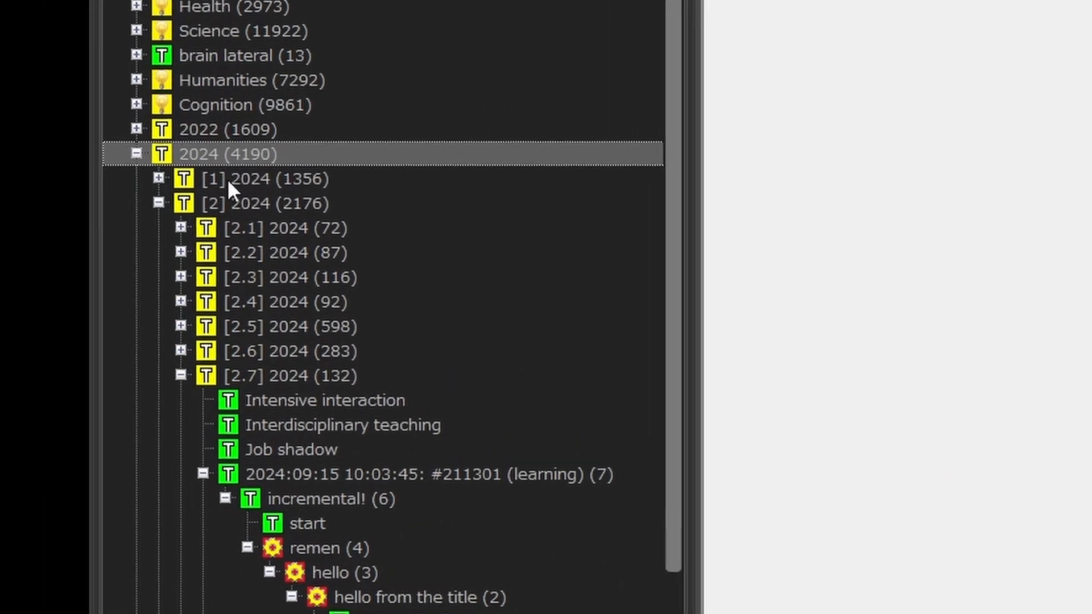
pyautogui.click(63, 181)
pyautogui.click(365, 209)
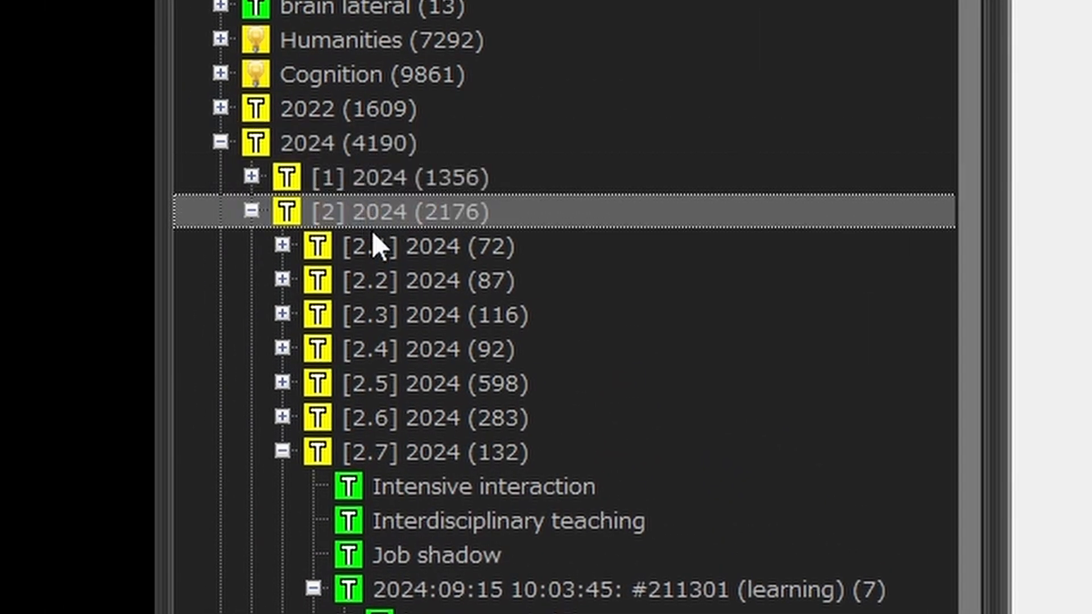
pyautogui.click(372, 267)
pyautogui.click(379, 309)
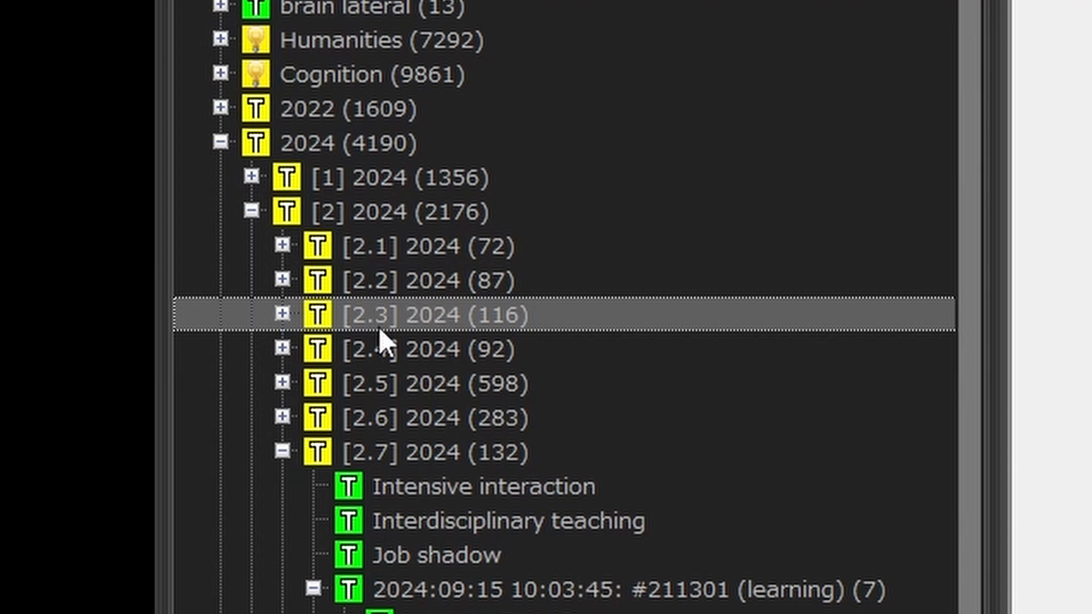
pyautogui.click(379, 358)
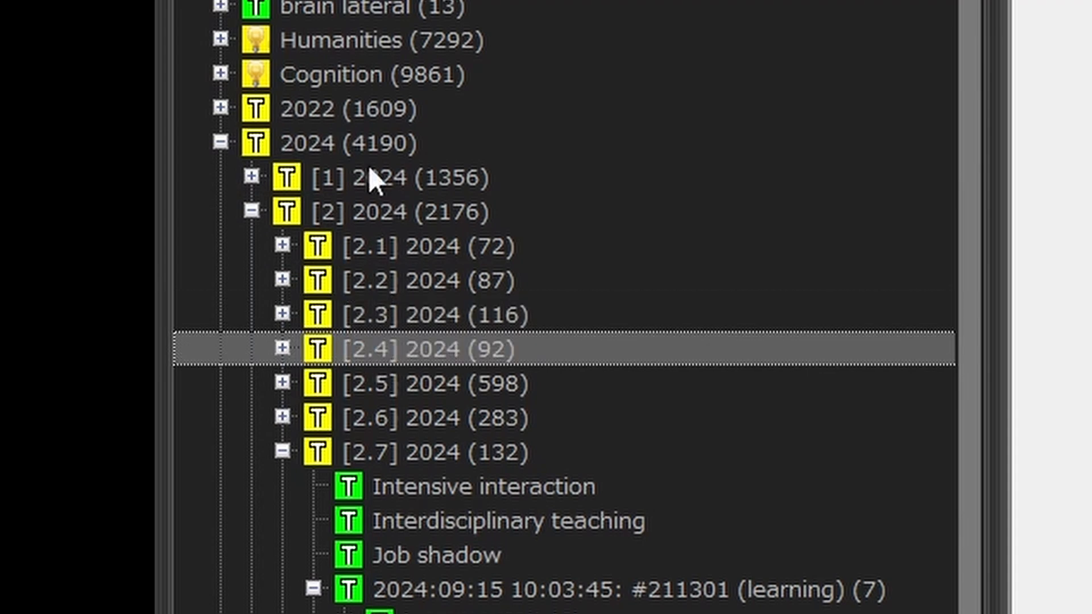
# Step: Look up the Regroup in folders tool for the 2024 branch and leave without running it
pyautogui.rightClick(356, 142)
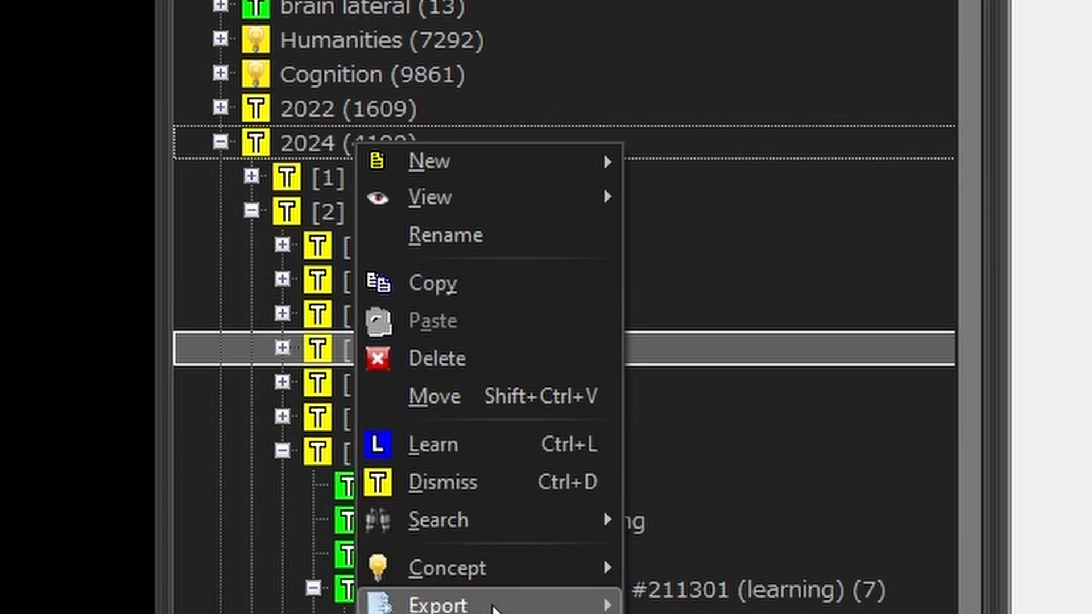
pyautogui.moveTo(591, 364)
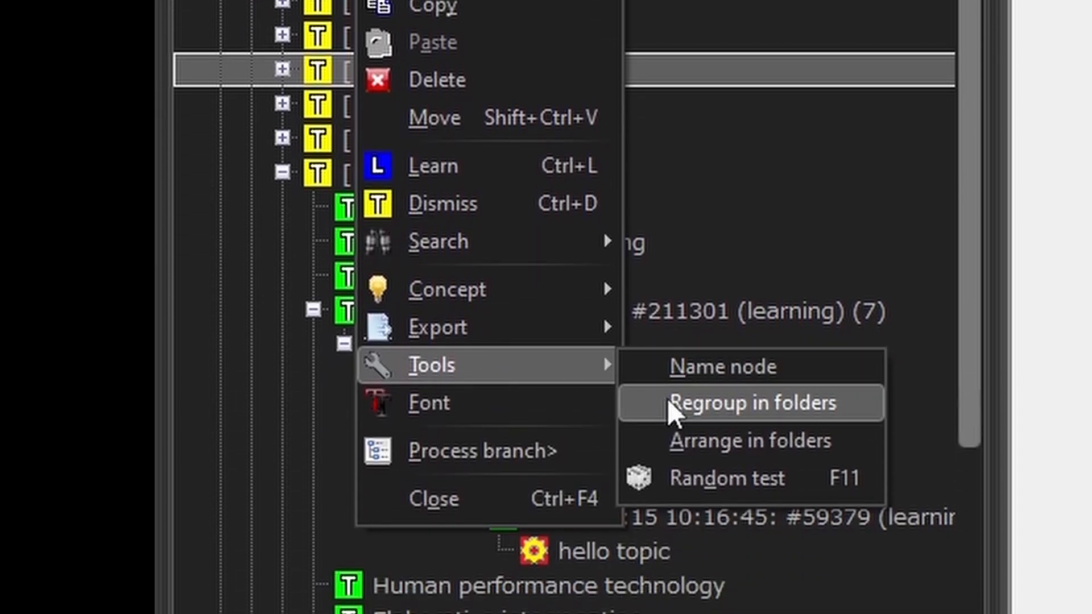
pyautogui.click(911, 130)
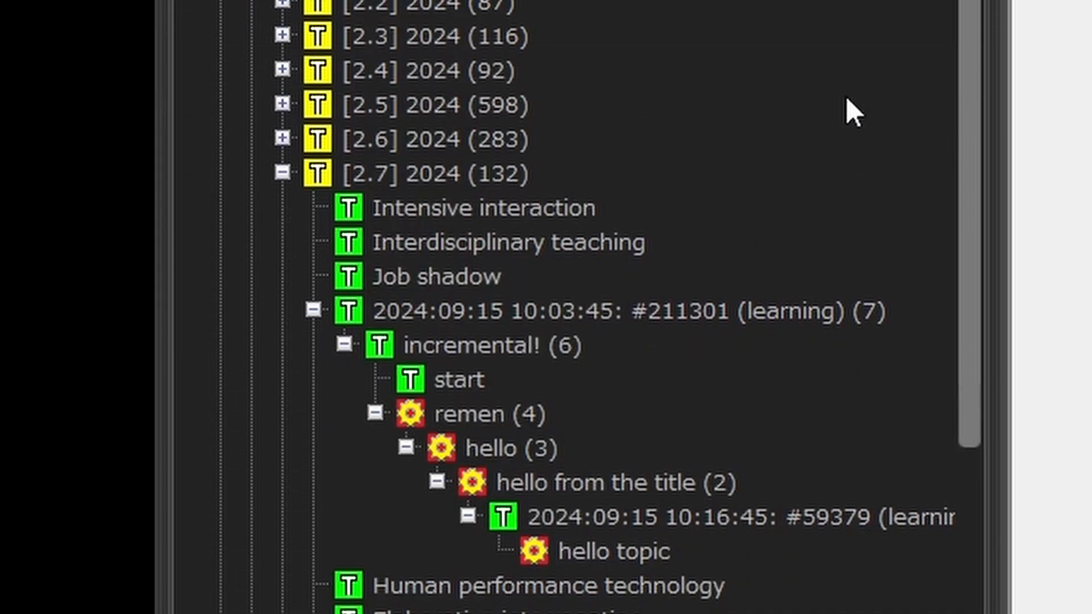